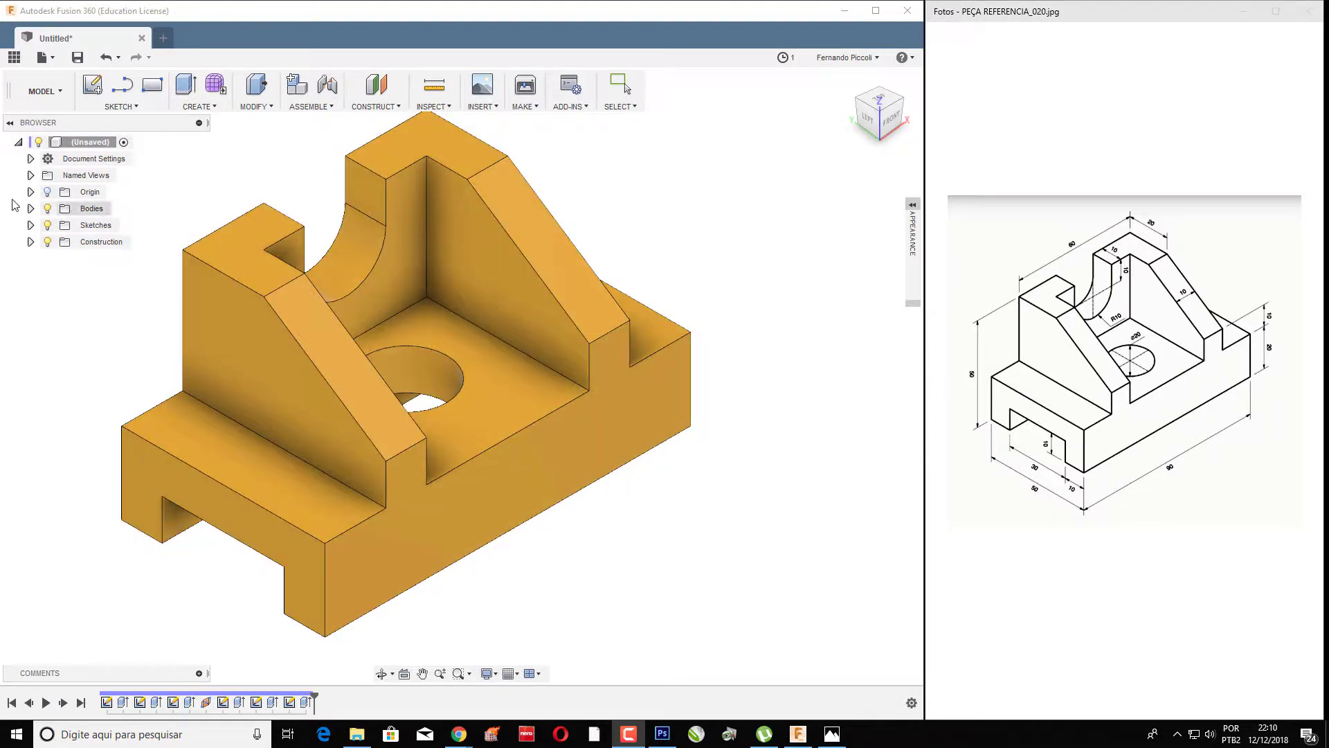
- Bring the Photoshop reference drawing PEÇA REFERENCIA_020.jpg in front of Fusion 360
click(662, 734)
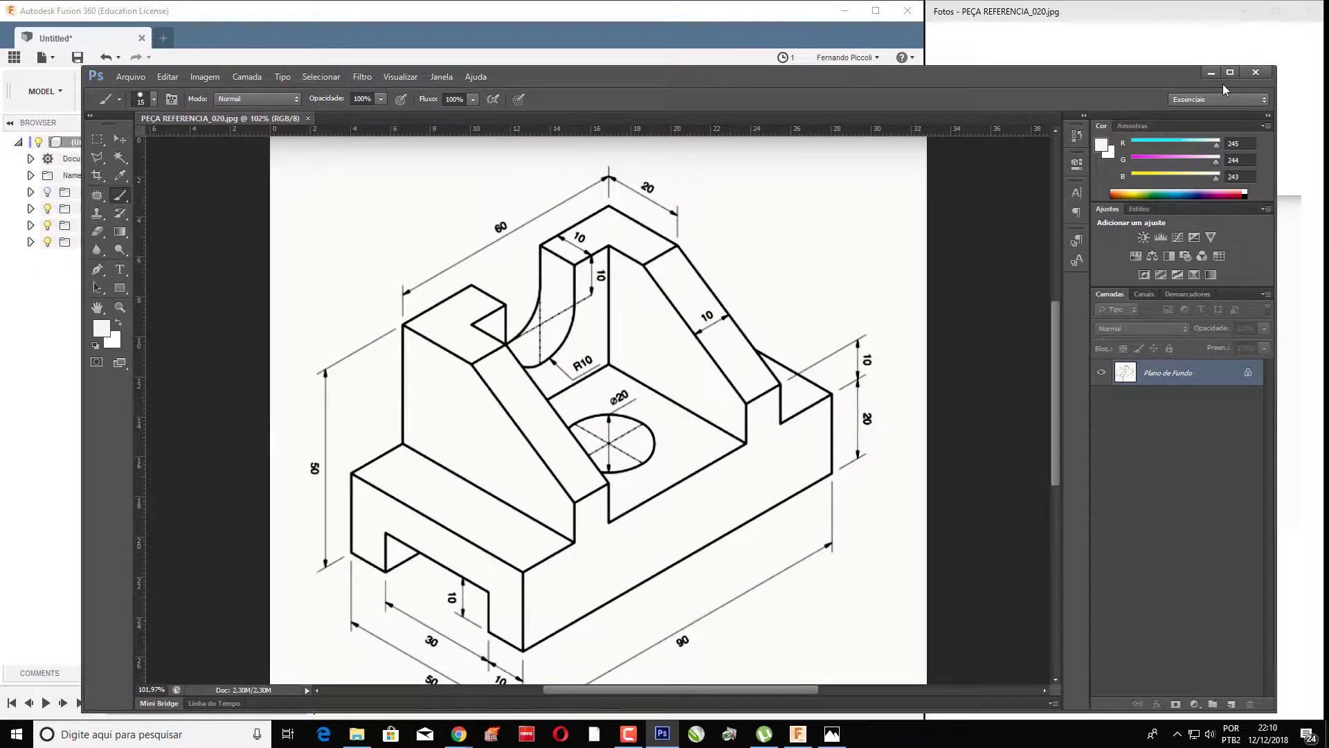
- View the reference drawing maximized, then minimize Photoshop to return to the Fusion 360 model
click(1229, 72)
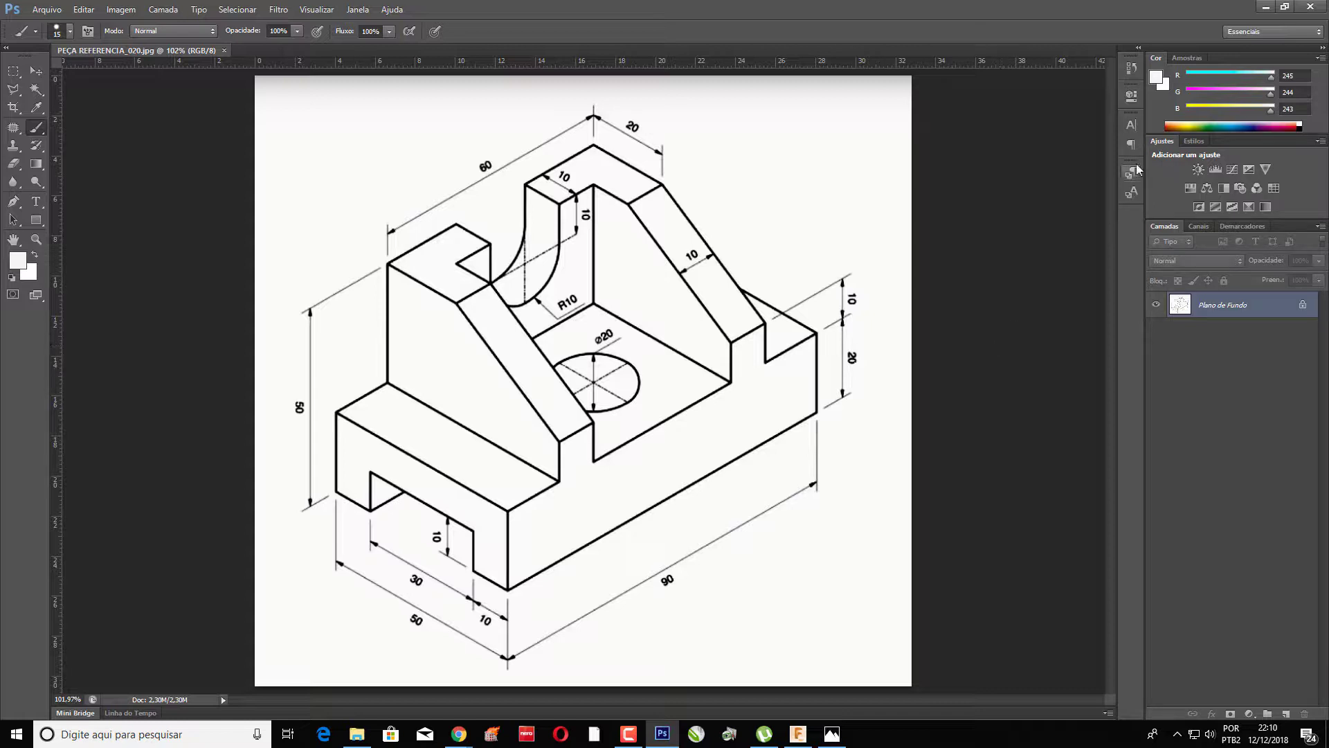
click(1265, 7)
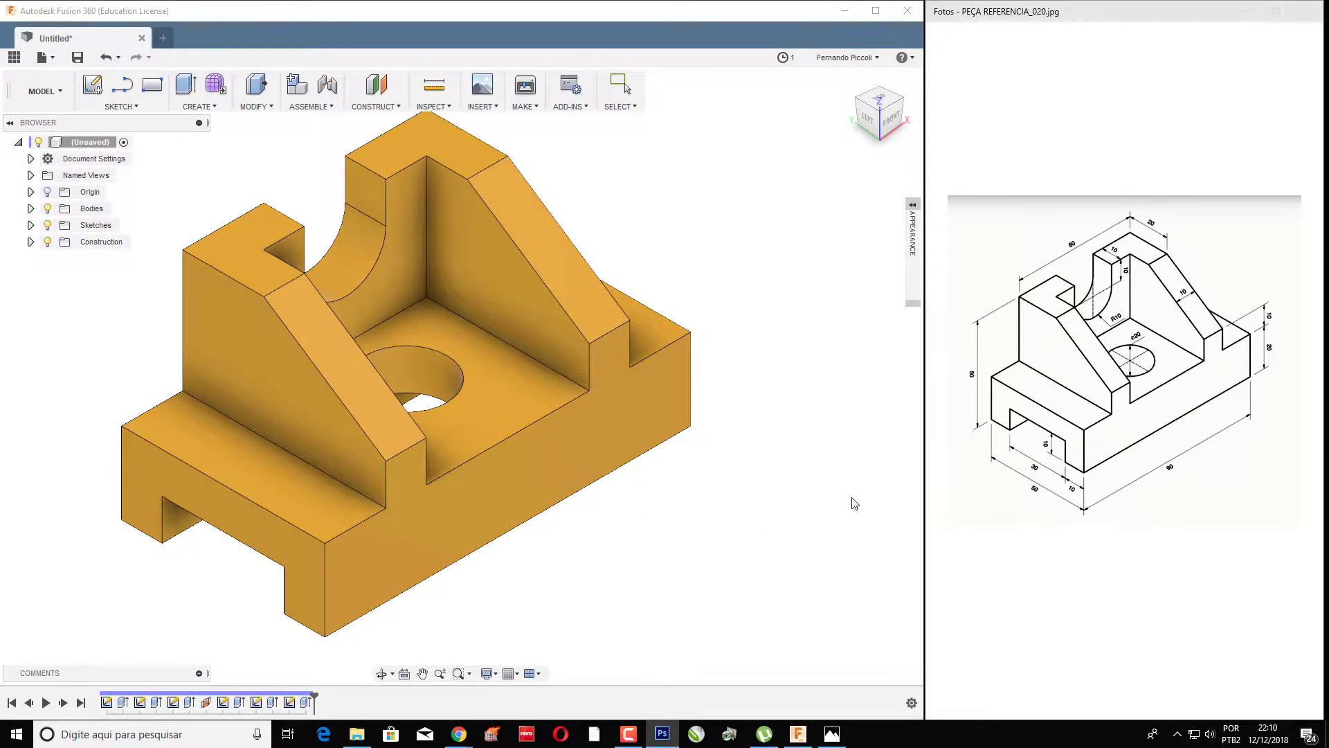
- In a new design, draw a rectangle from the origin on the horizontal XY plane
click(164, 38)
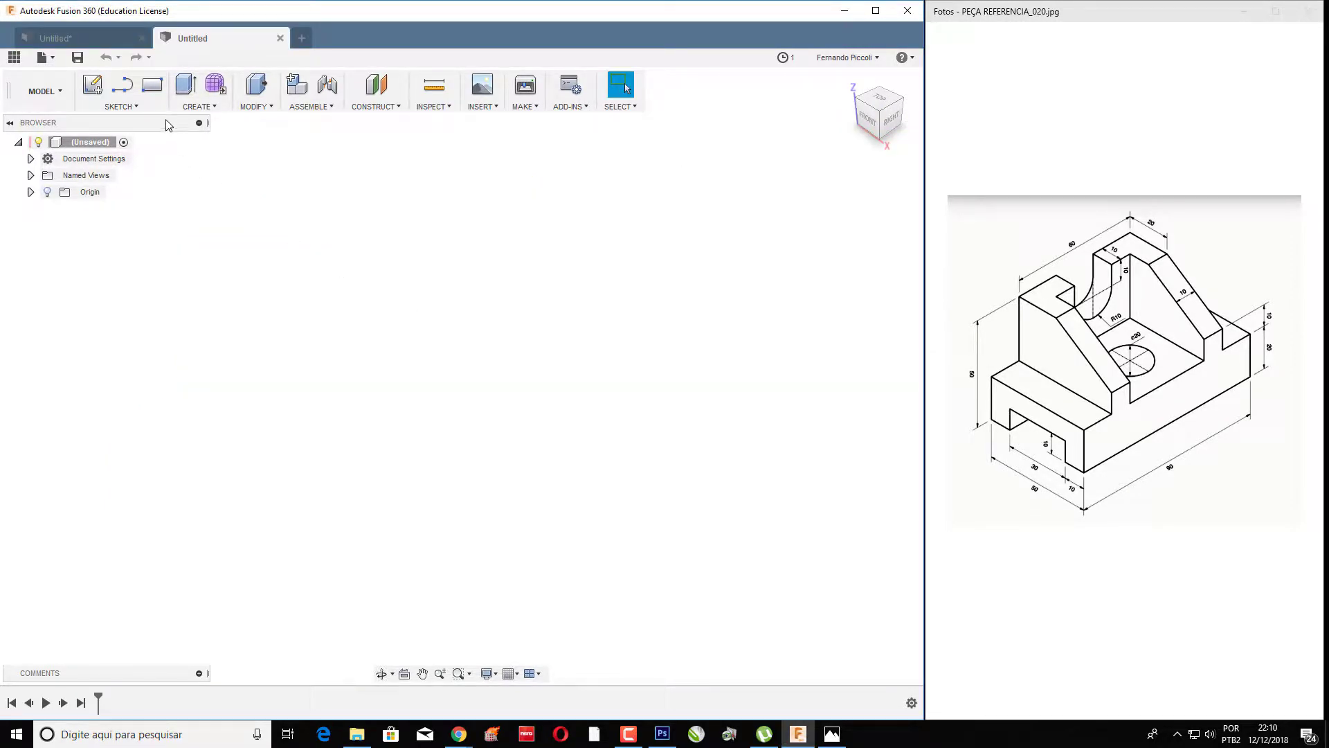
click(152, 85)
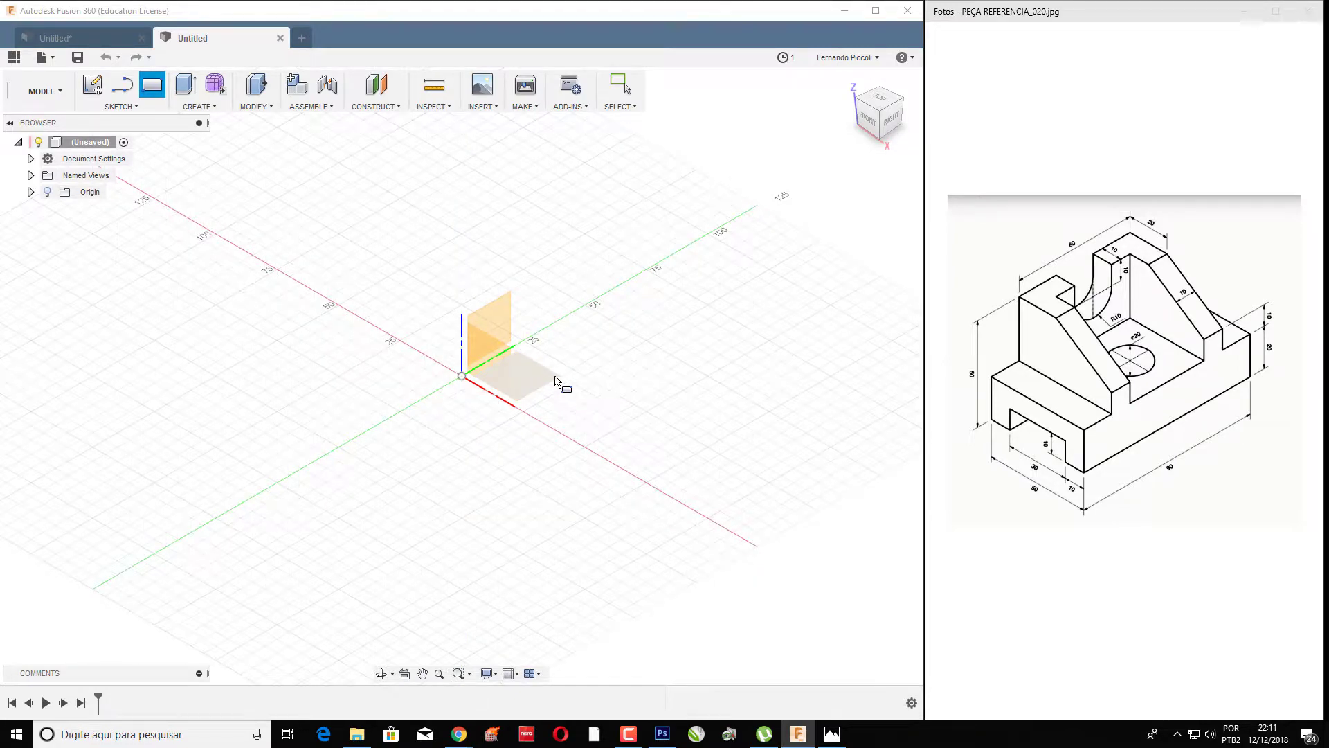
click(556, 380)
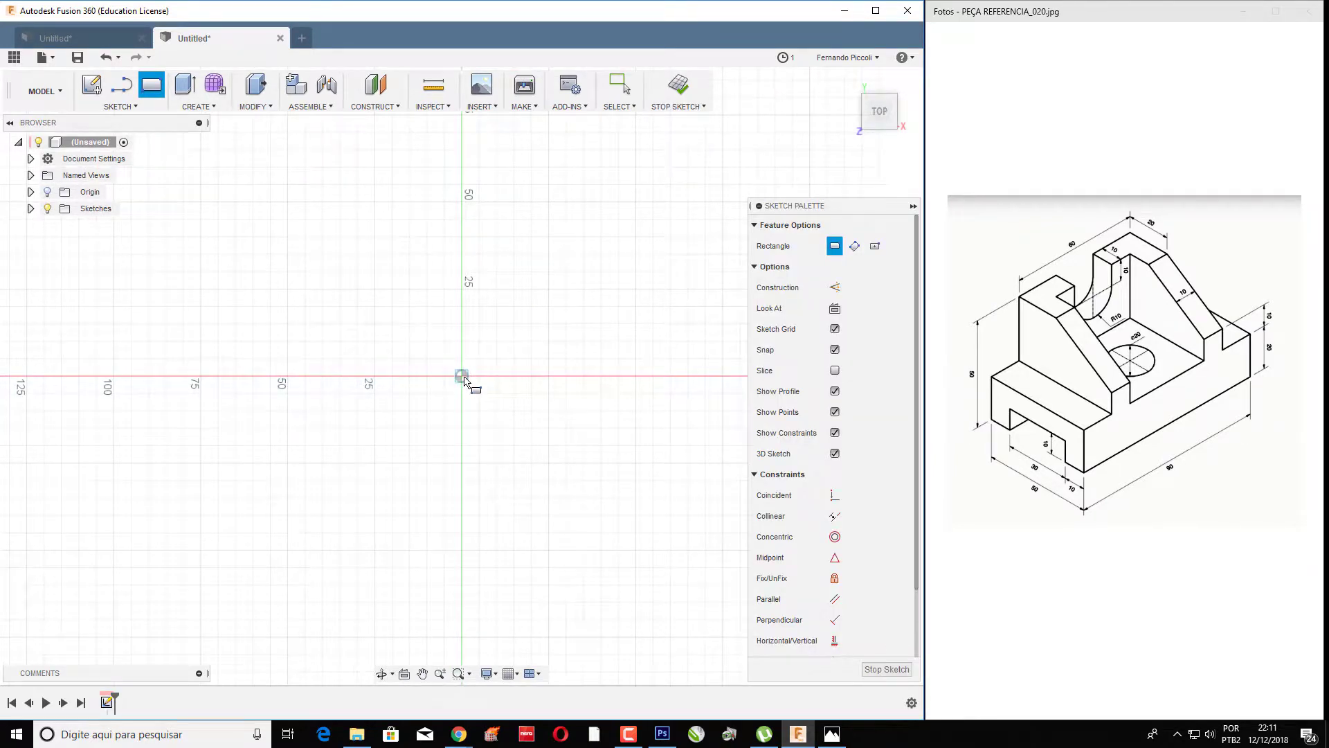
click(462, 376)
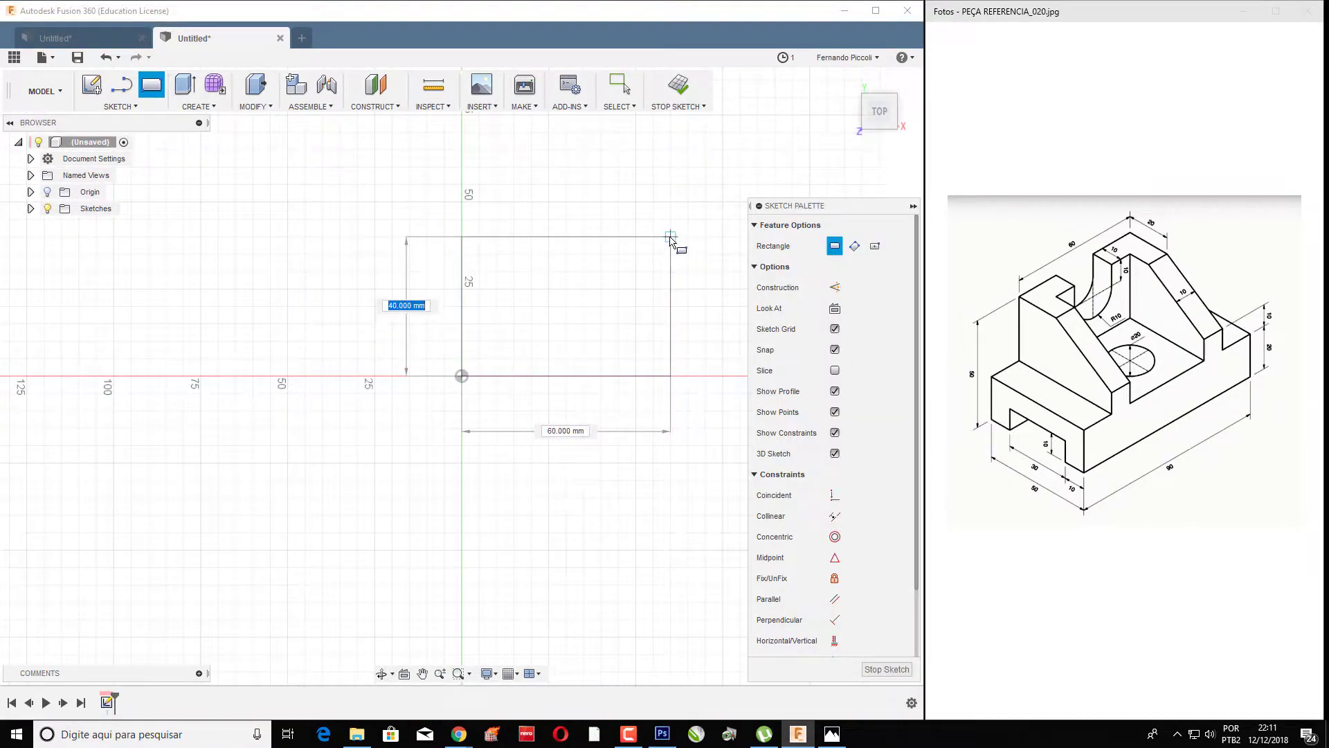
click(670, 237)
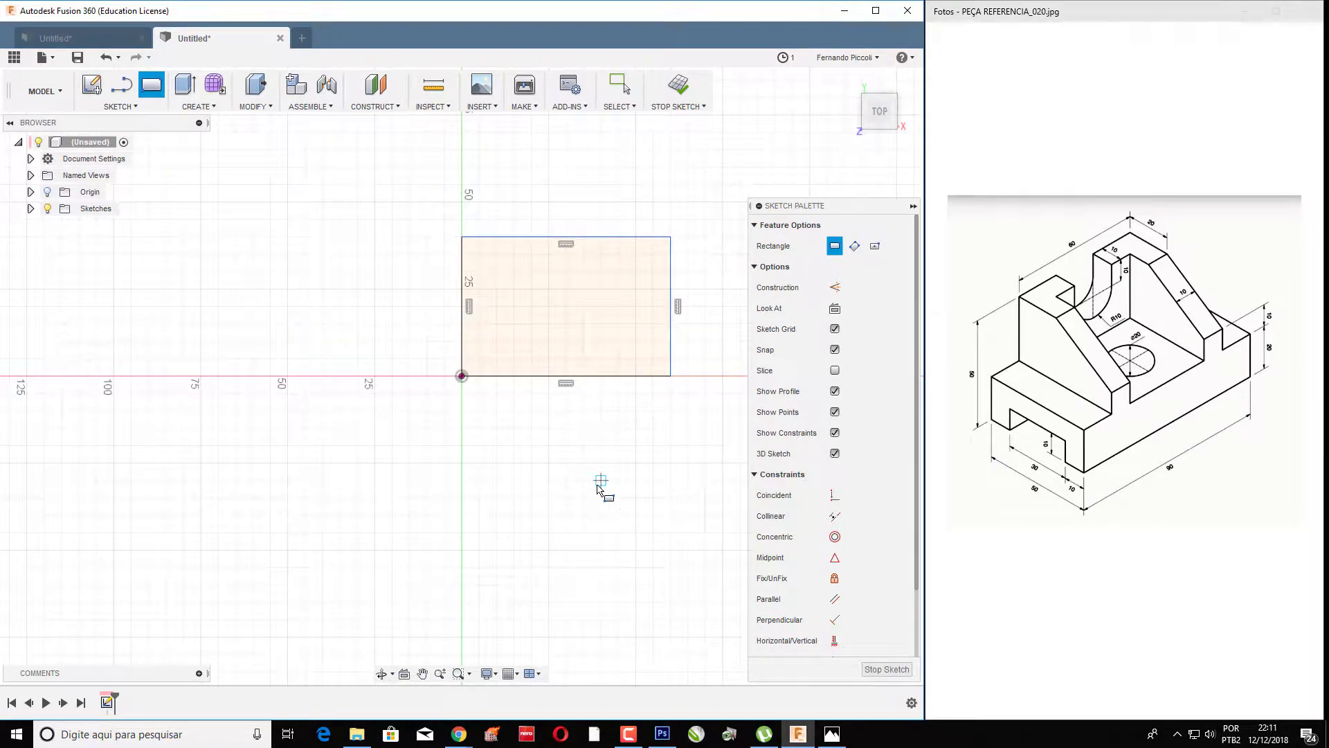
- Dimension the rectangle 90 mm wide and 50 mm deep and finish the sketch
key(d)
click(551, 376)
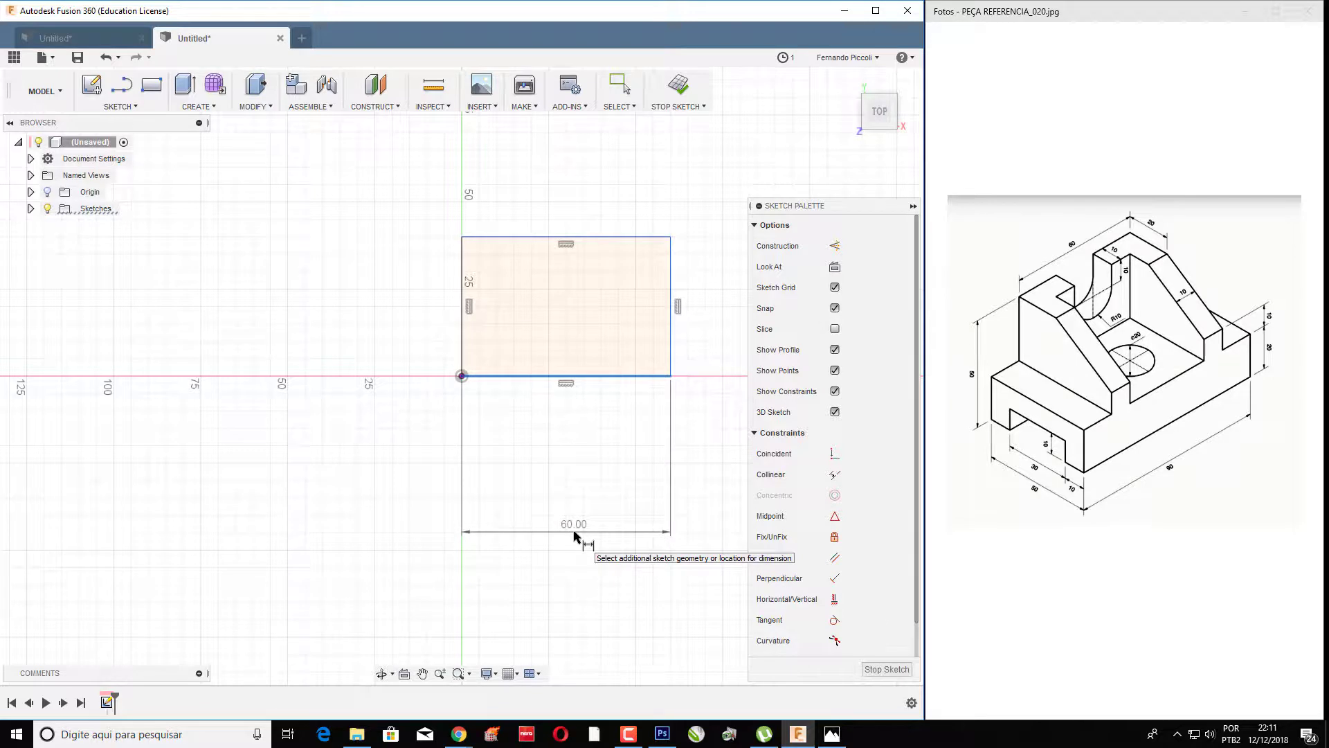
click(573, 536)
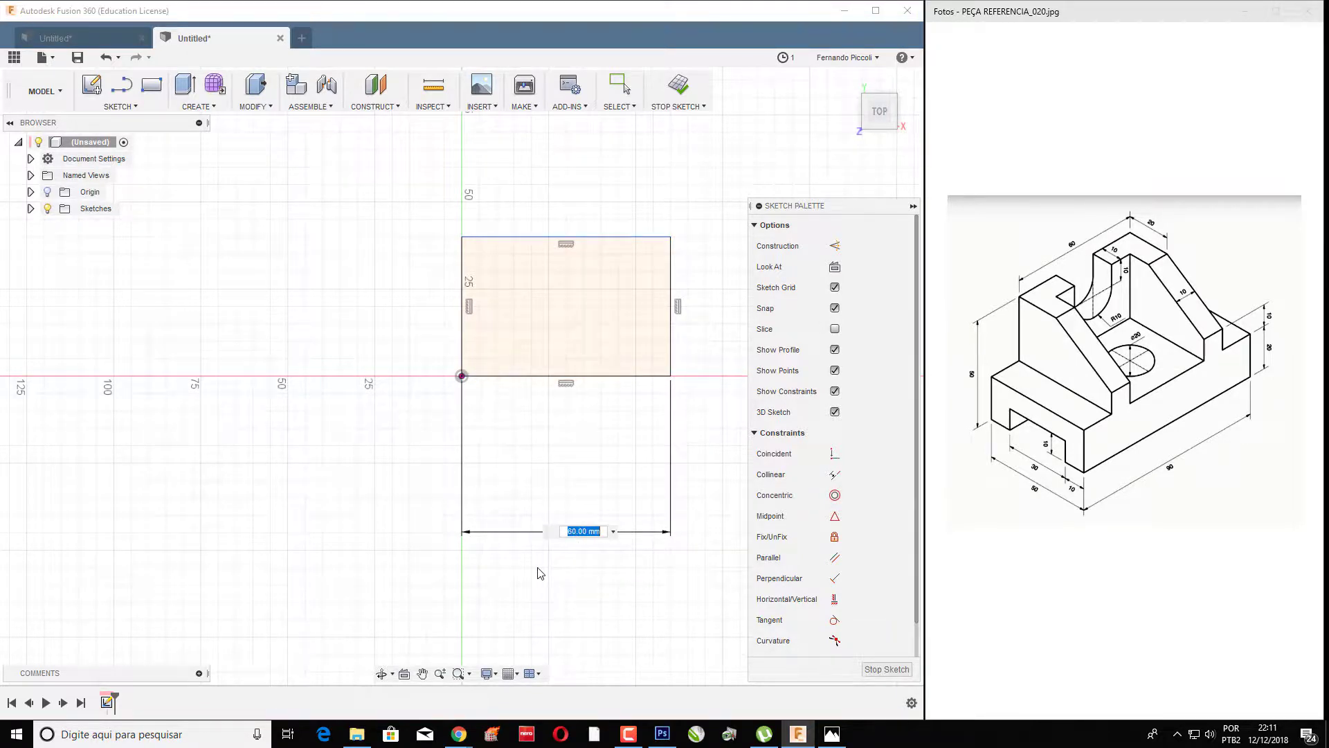
text(90)
key(Return)
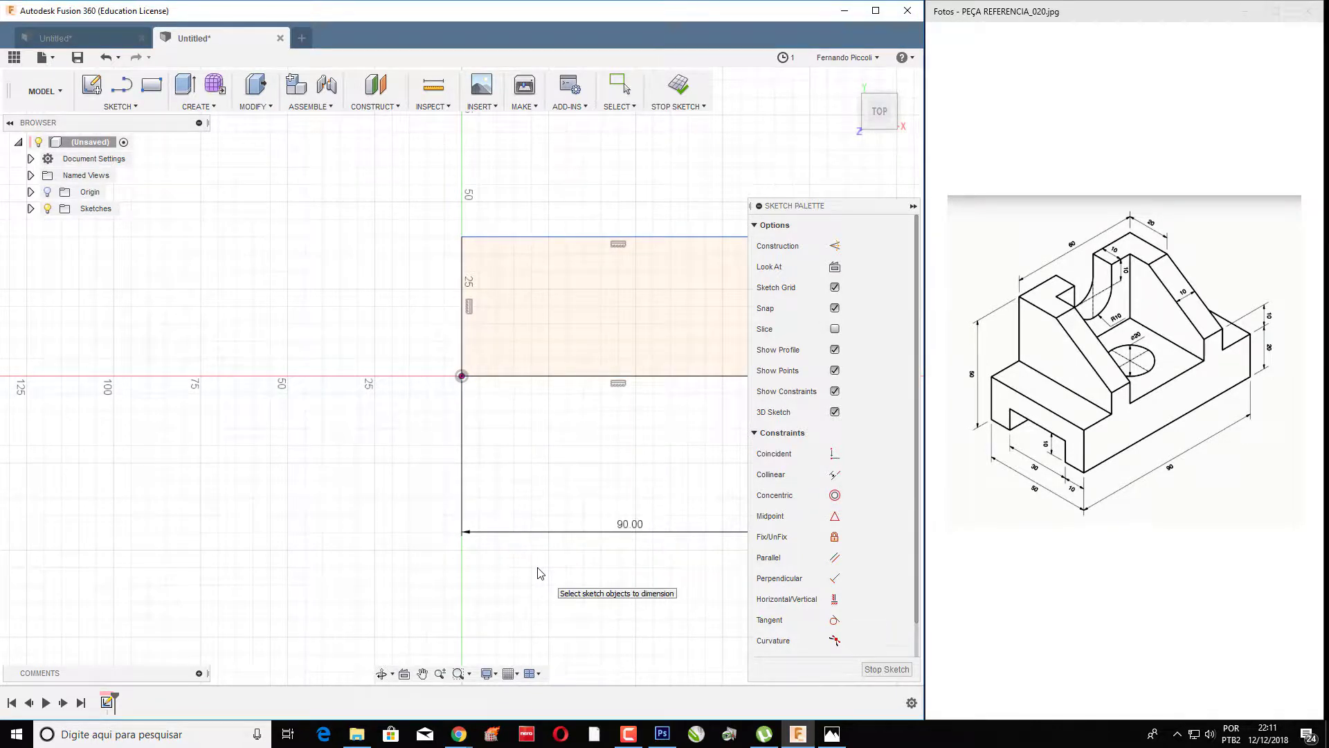
click(465, 331)
click(407, 331)
text(5)
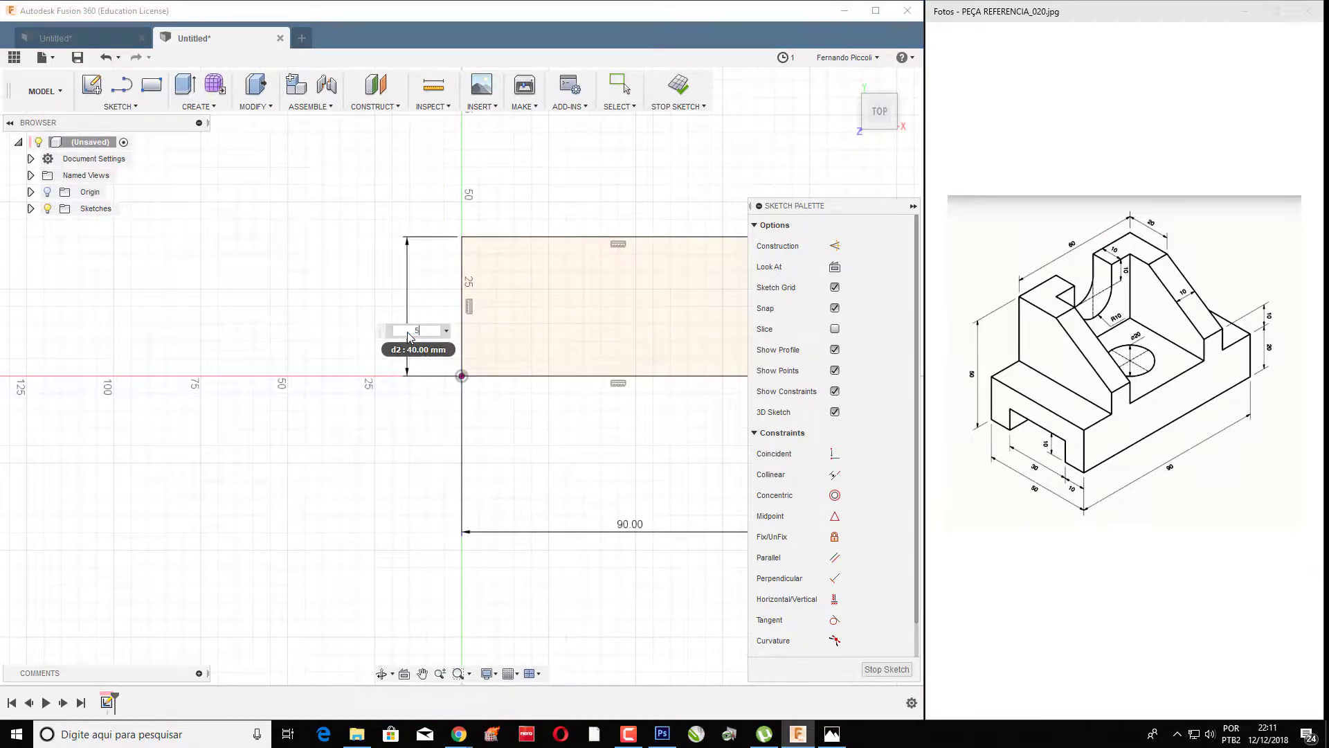
text(0)
key(Return)
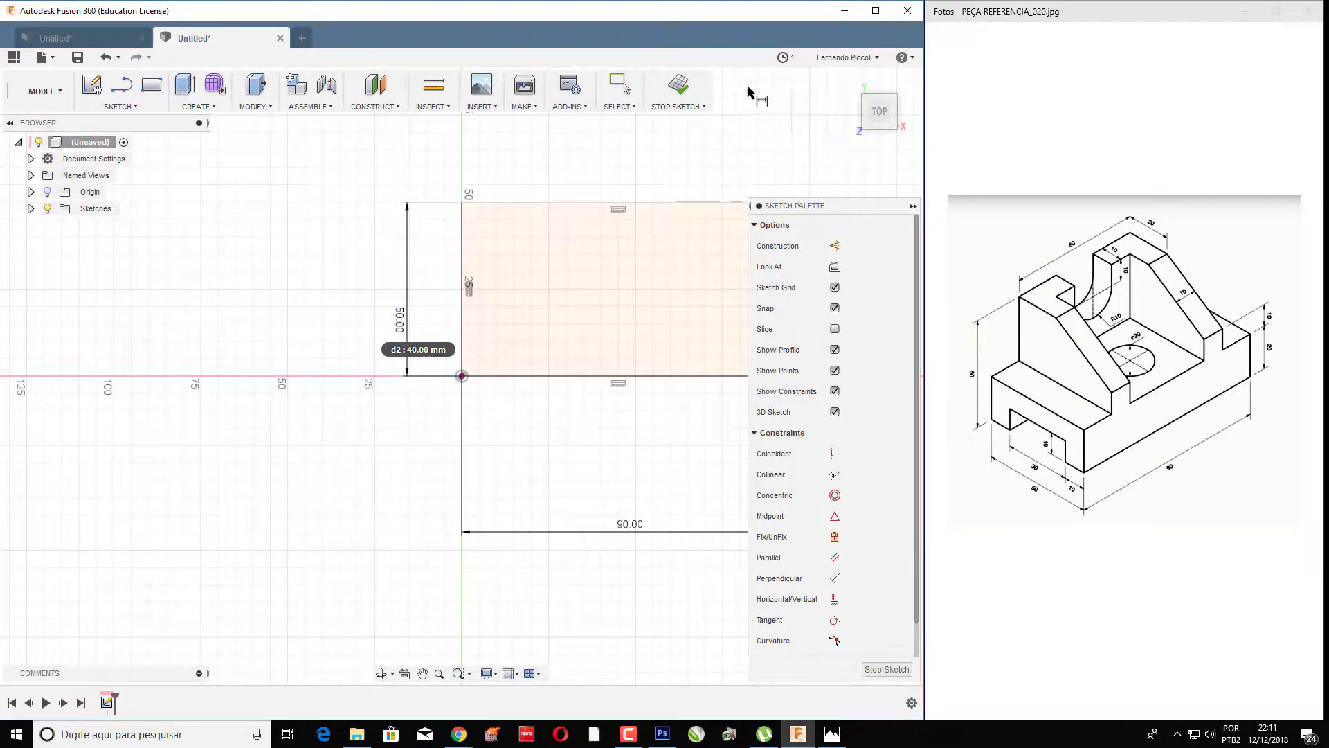
click(678, 86)
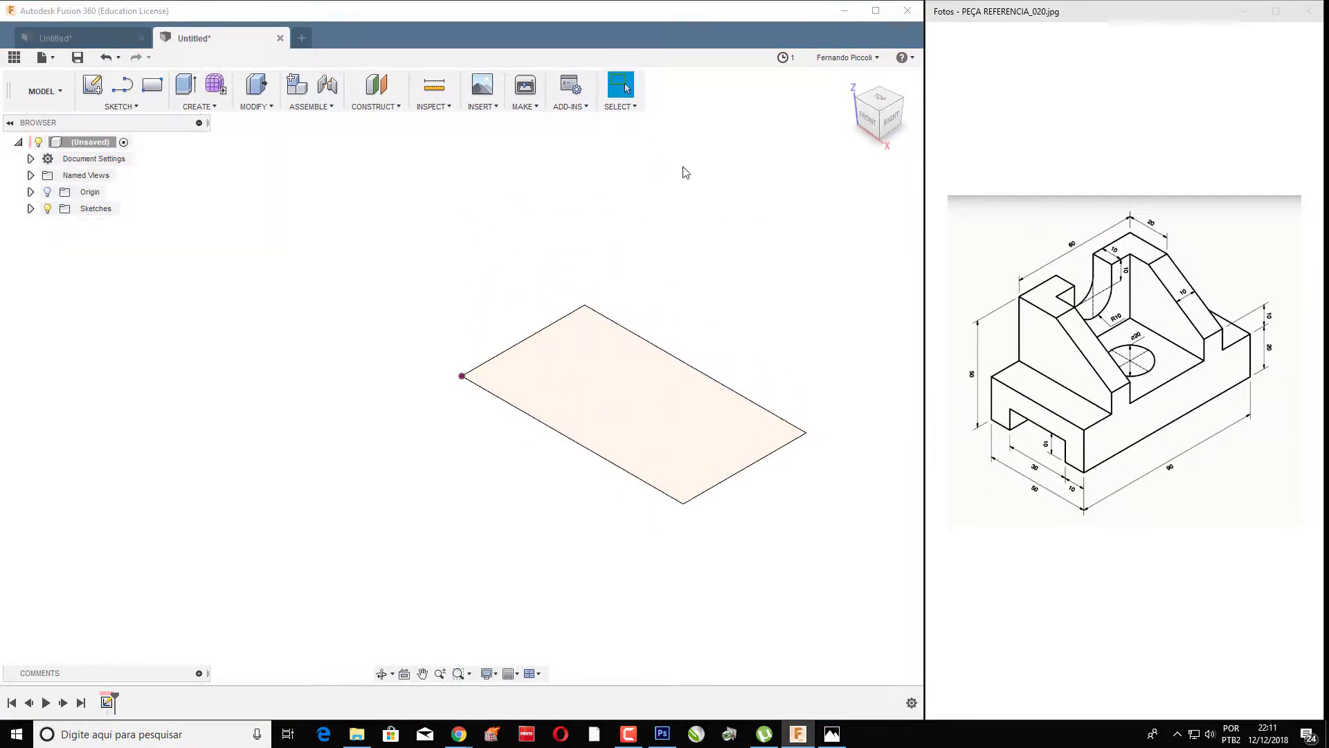
- Extrude the rectangle into a 25 mm-tall block and start a sketch on its right end face
click(472, 376)
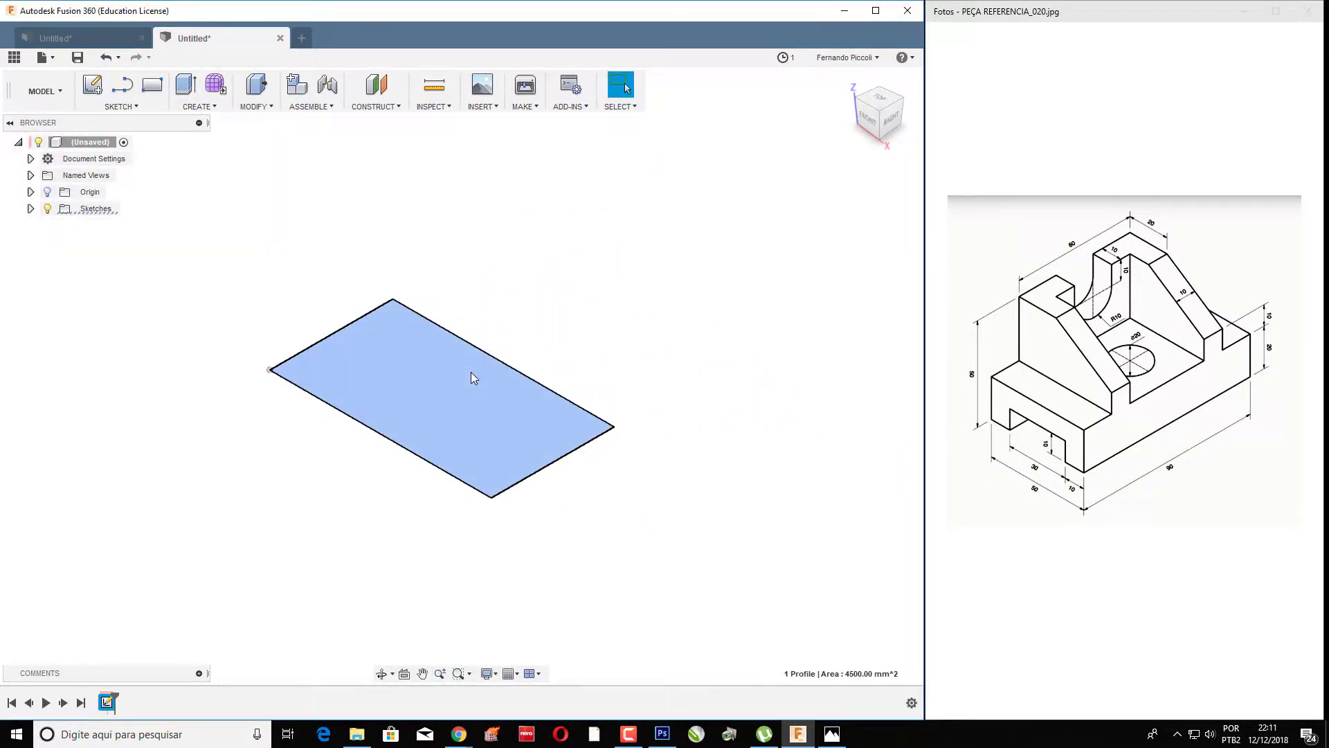
right_click(472, 378)
click(476, 442)
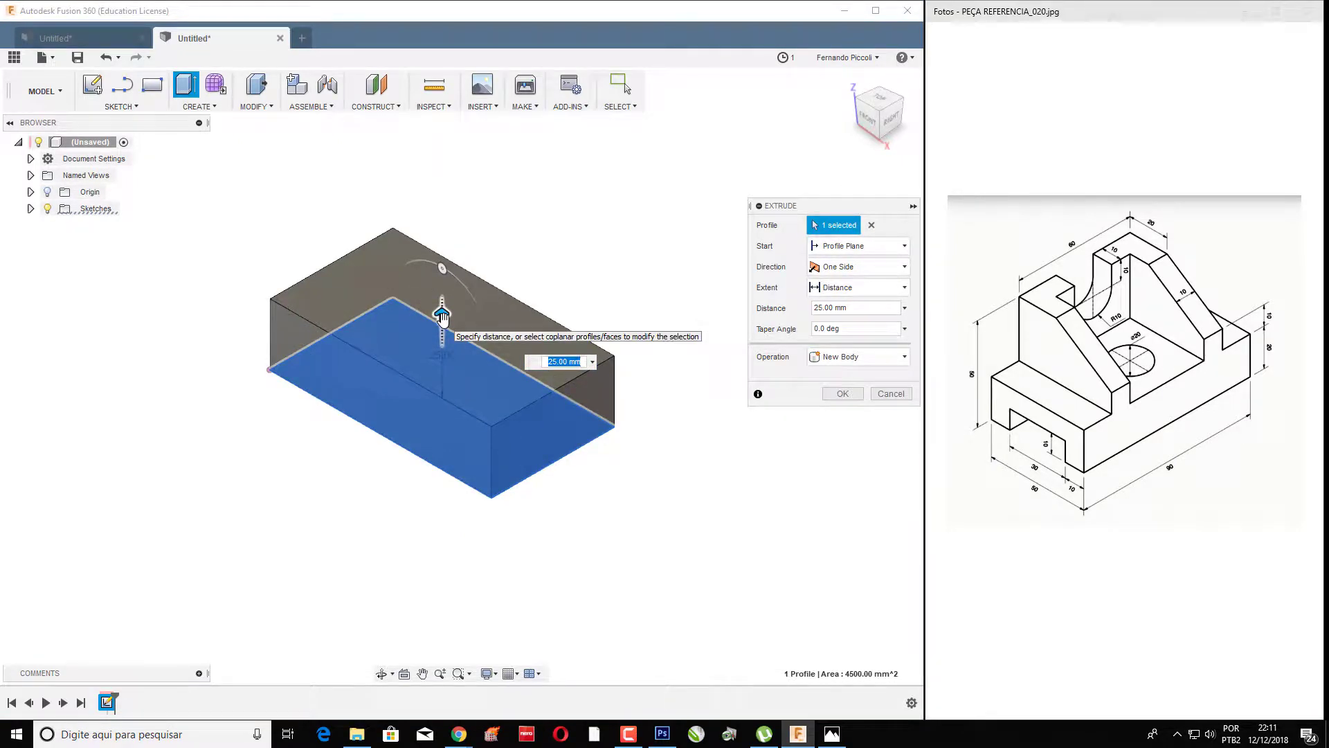
text(2)
key(Return)
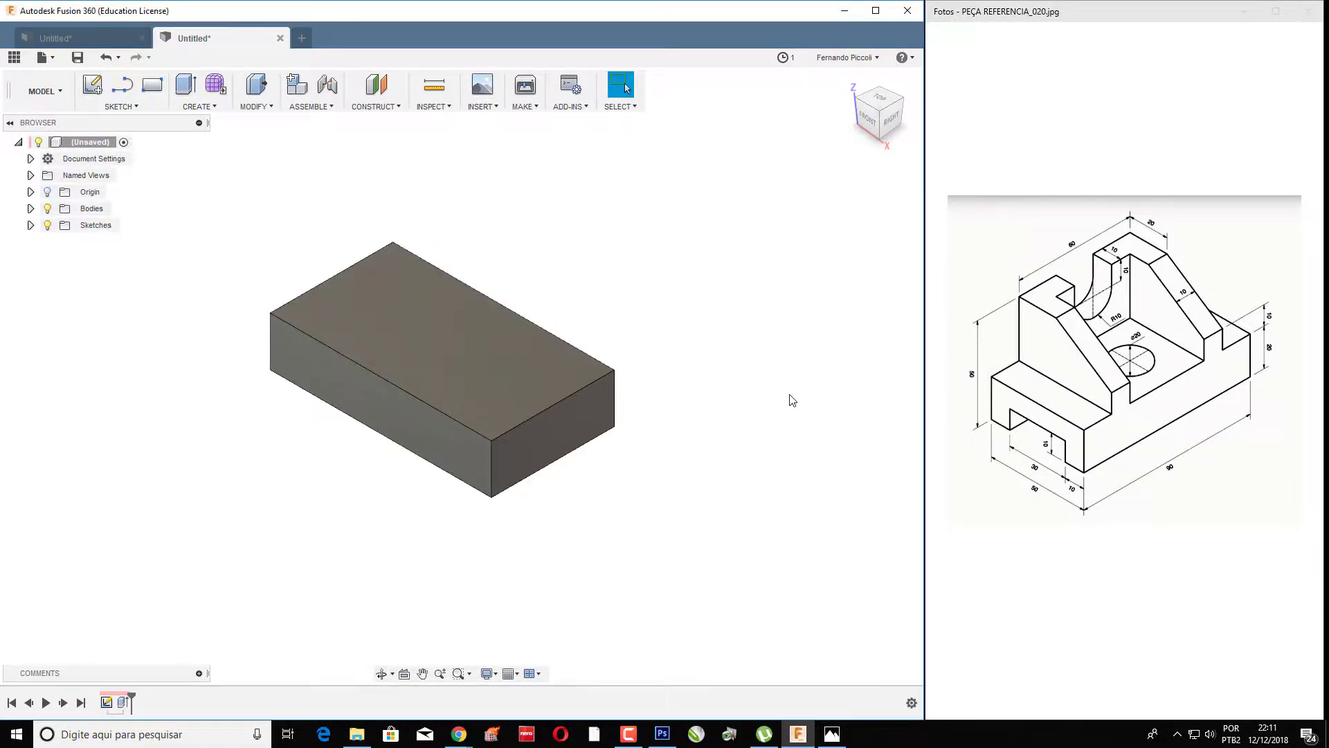
click(551, 429)
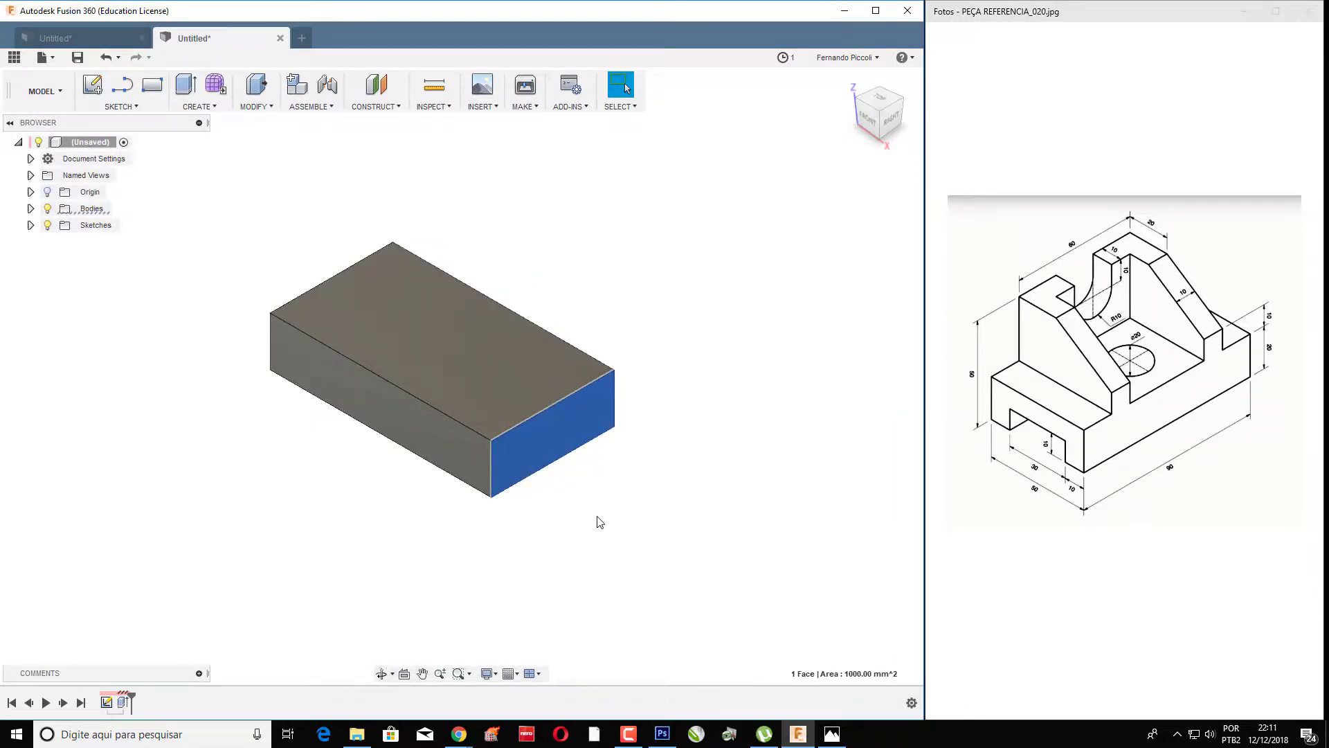
key(l)
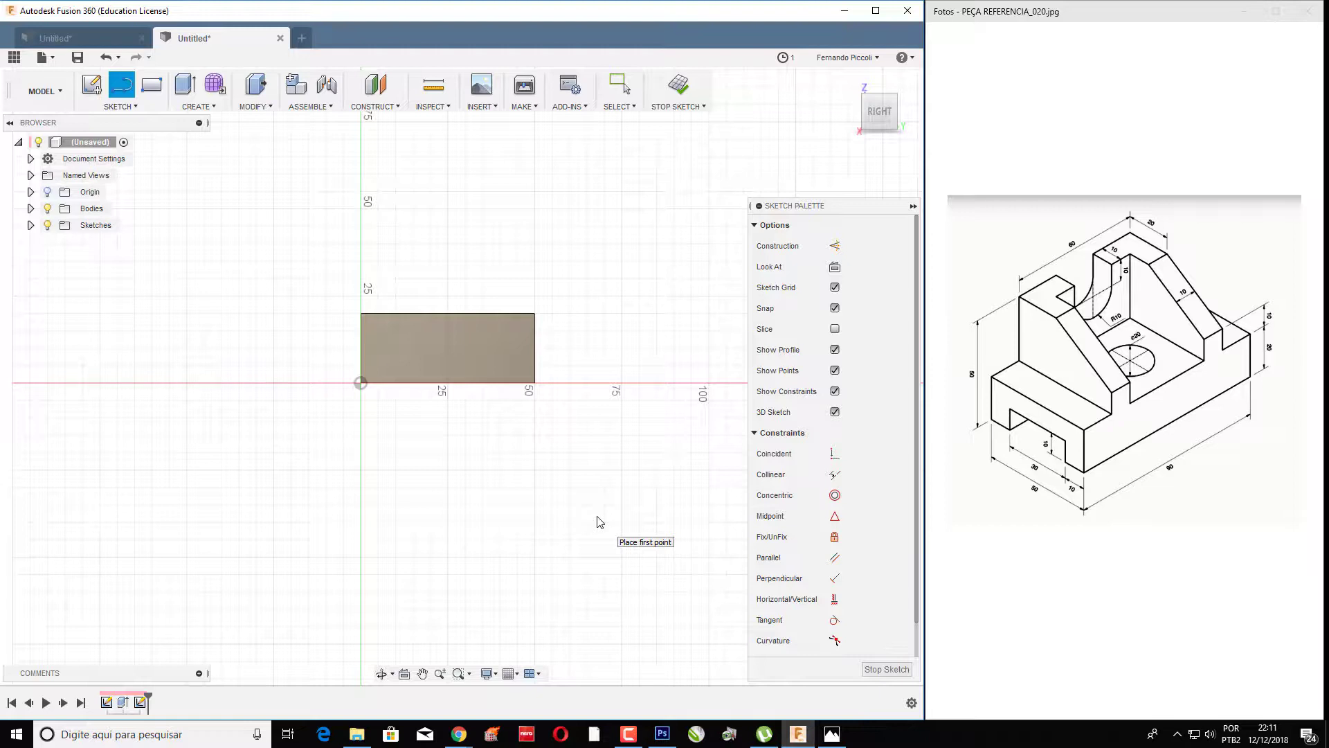
- Draw a vertical line at the right side and offset it 10 mm inward
click(534, 382)
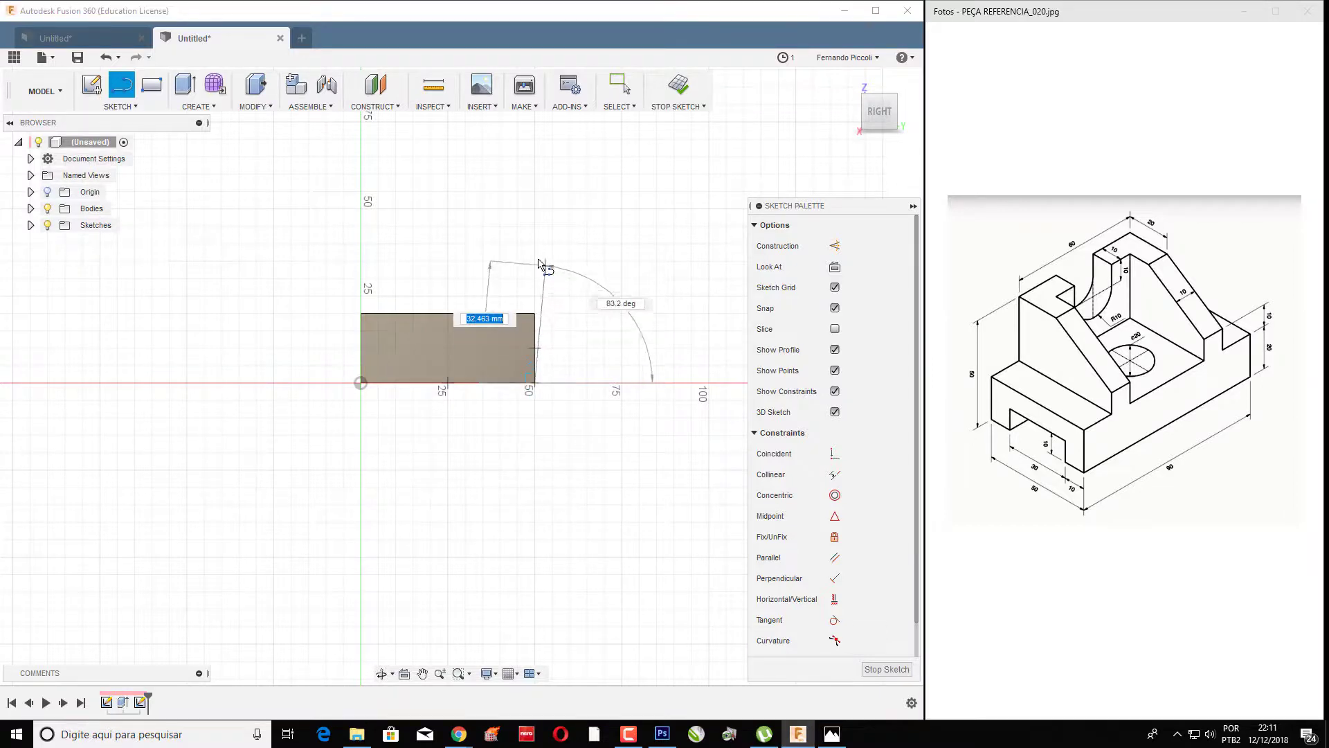
click(535, 209)
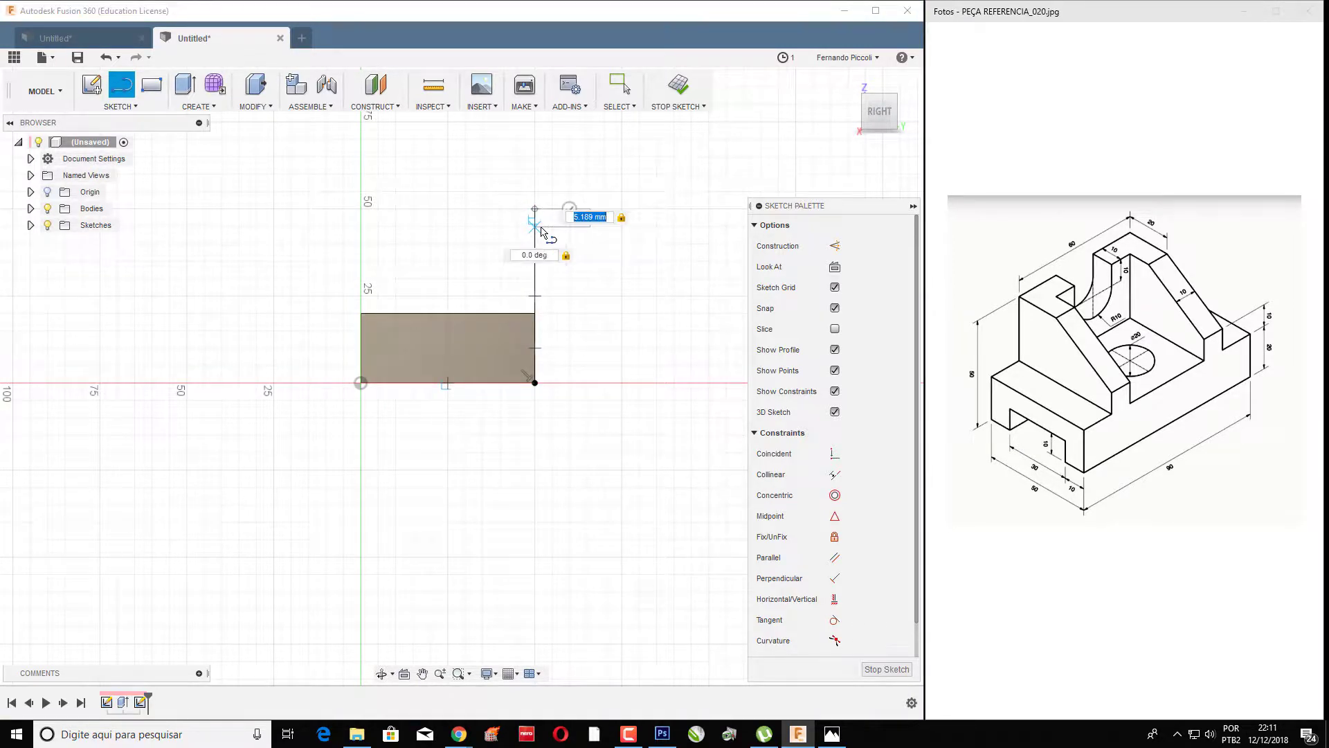
key(Return)
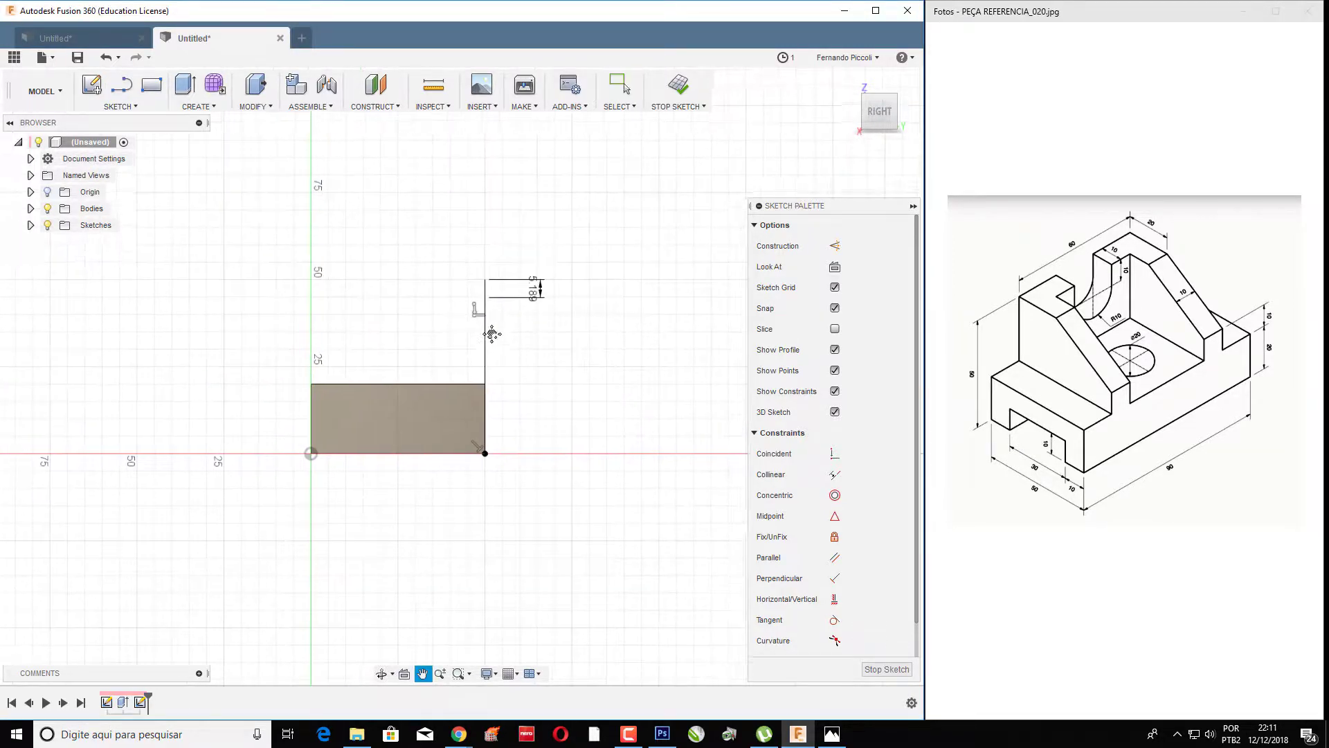
key(Escape)
scroll(483, 283, up, 2)
scroll(490, 296, up, 1)
middle_drag(490, 297, 524, 288)
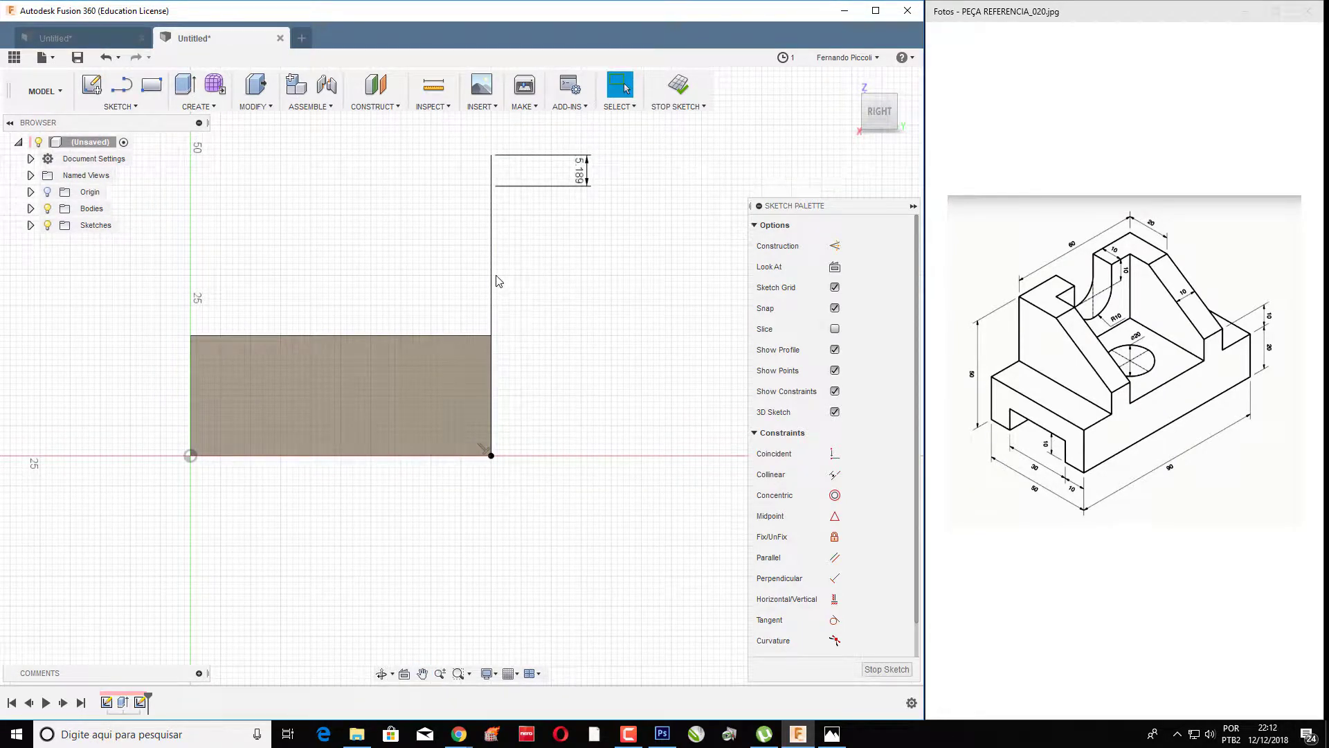
click(492, 280)
key(o)
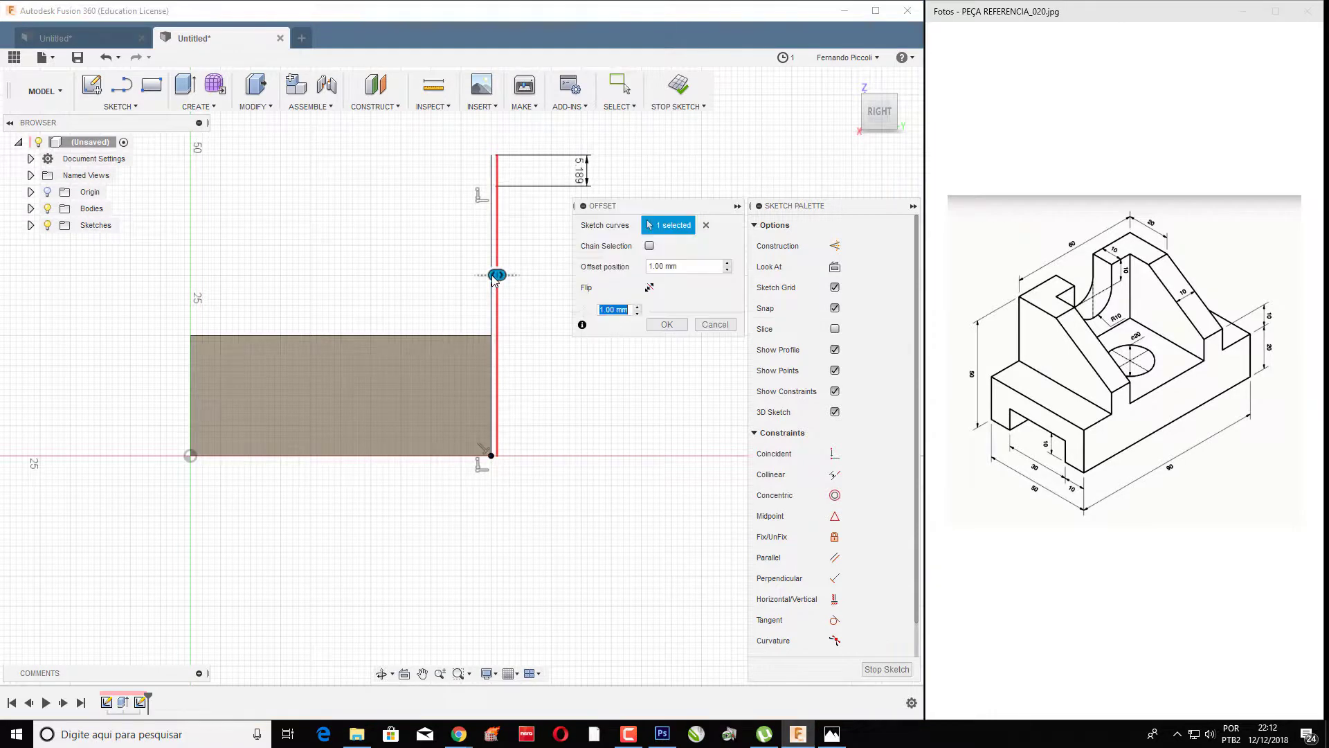
drag(494, 274, 441, 273)
text(10)
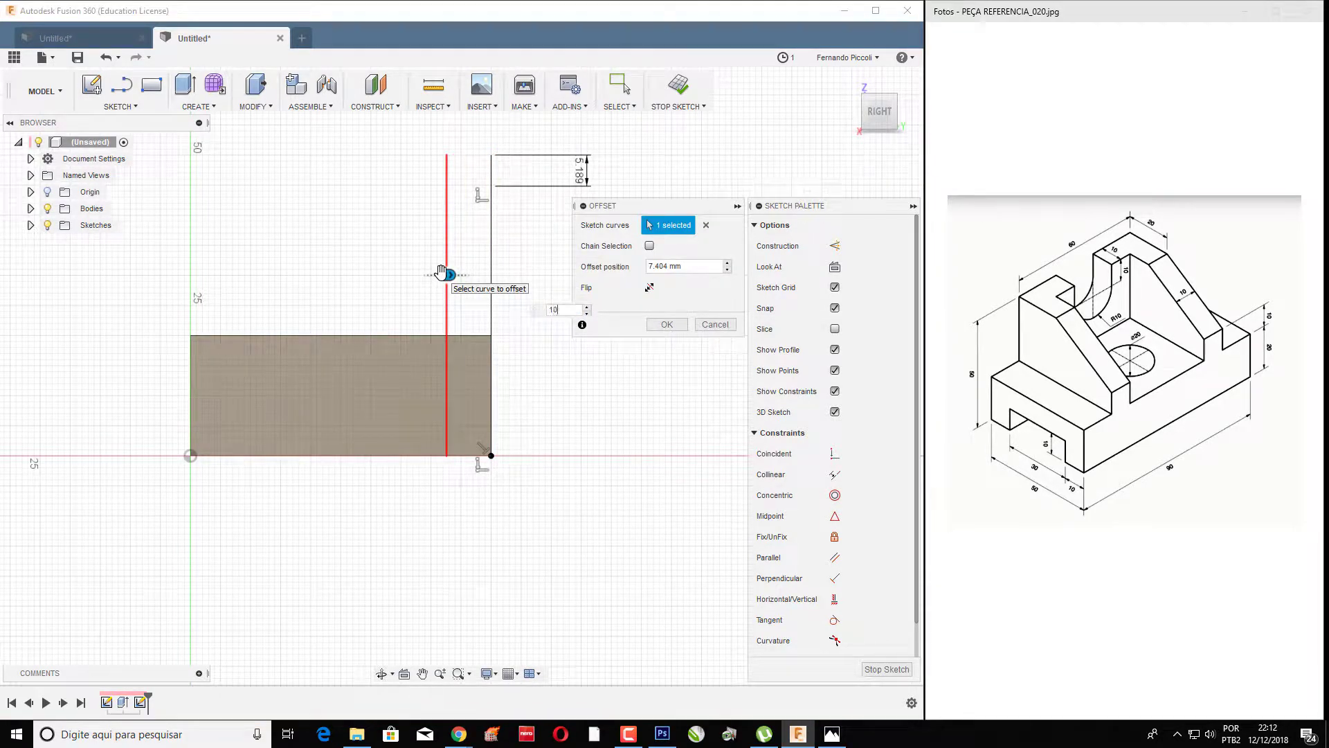
key(Return)
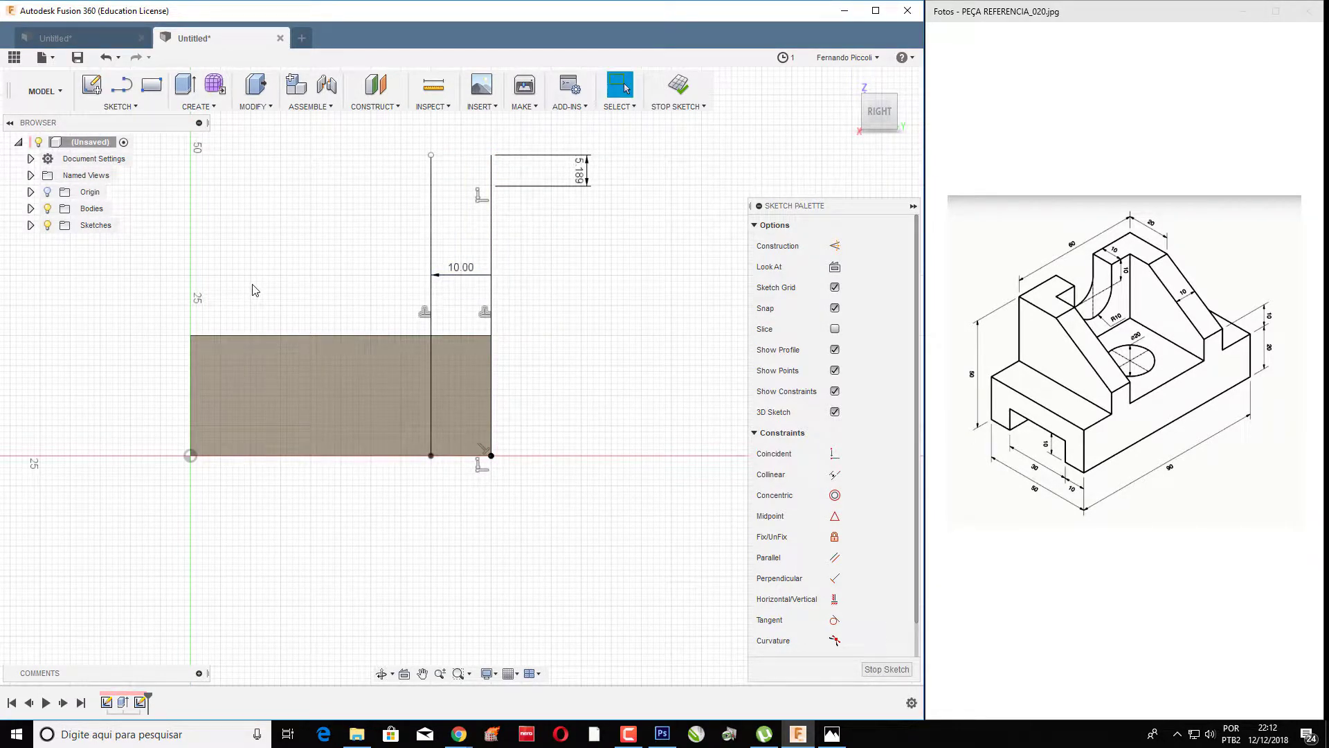
- Draw a vertical line at the left side through the origin and offset it 10 mm inward
key(l)
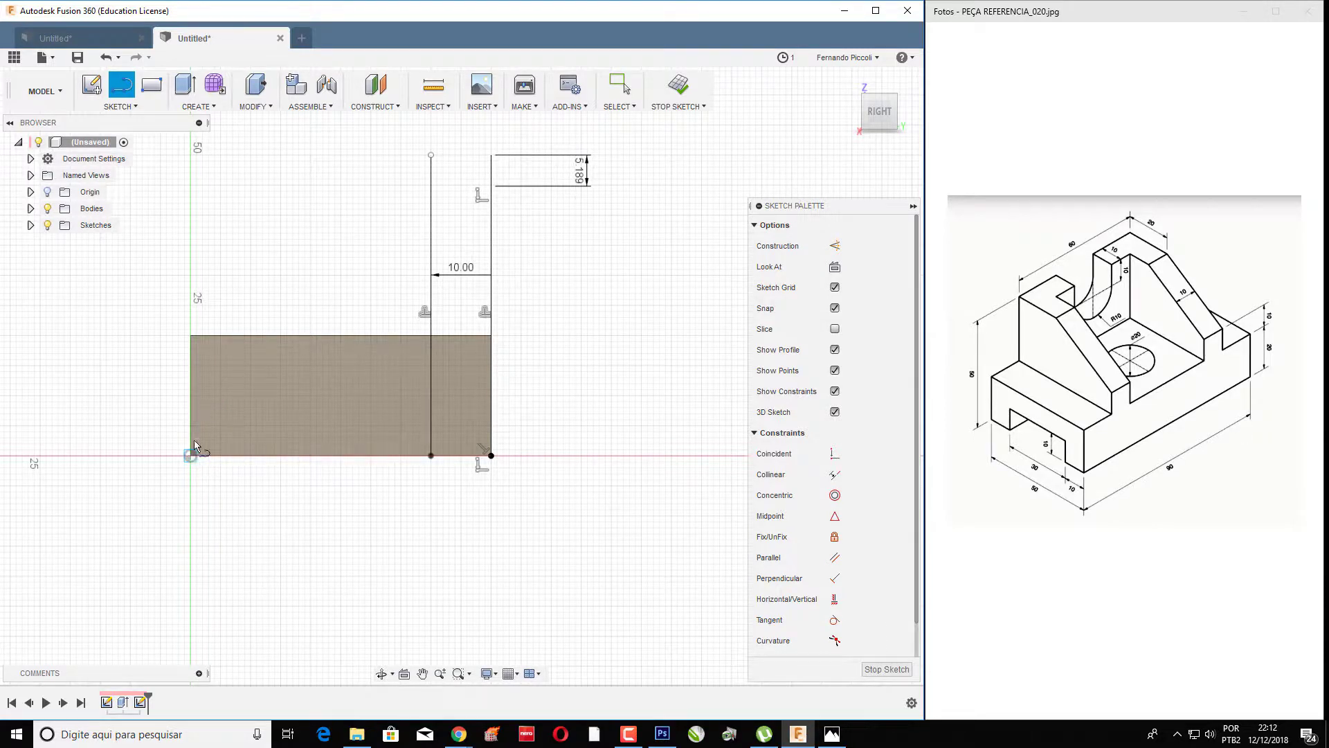
click(191, 454)
click(192, 215)
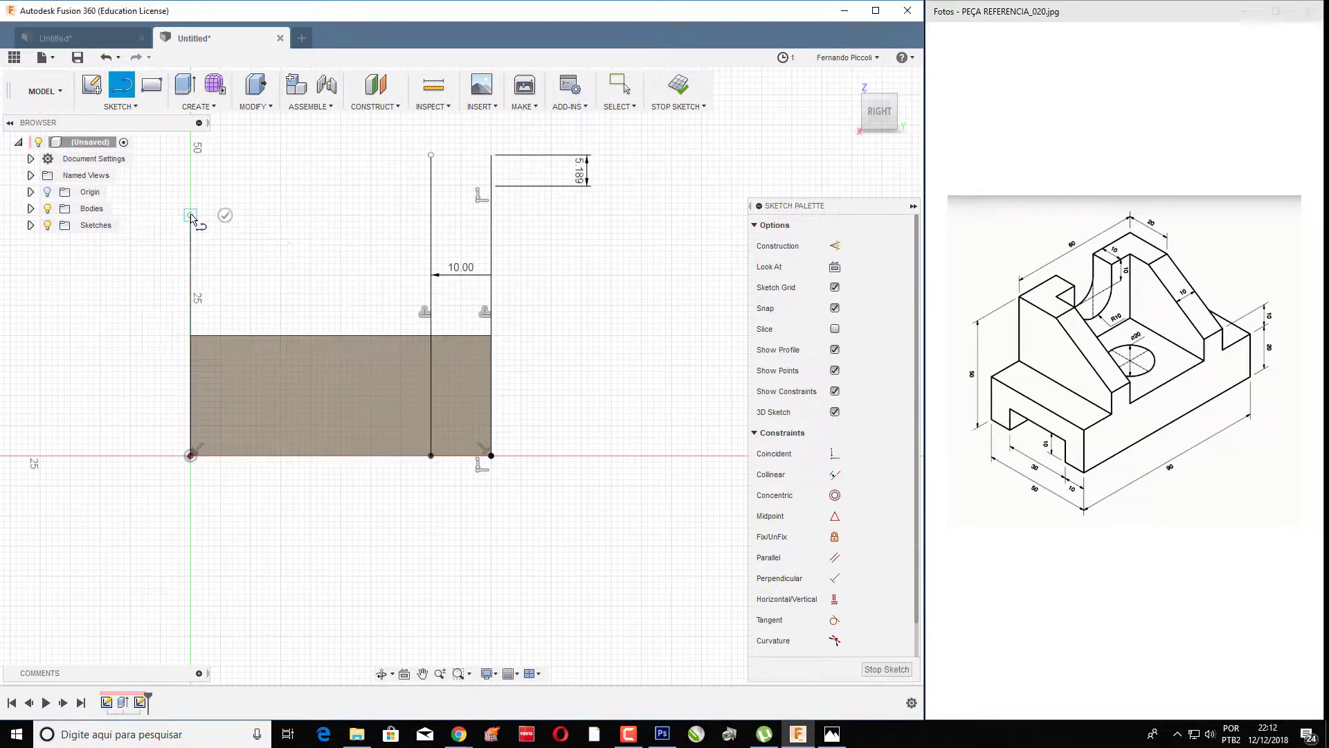
key(Escape)
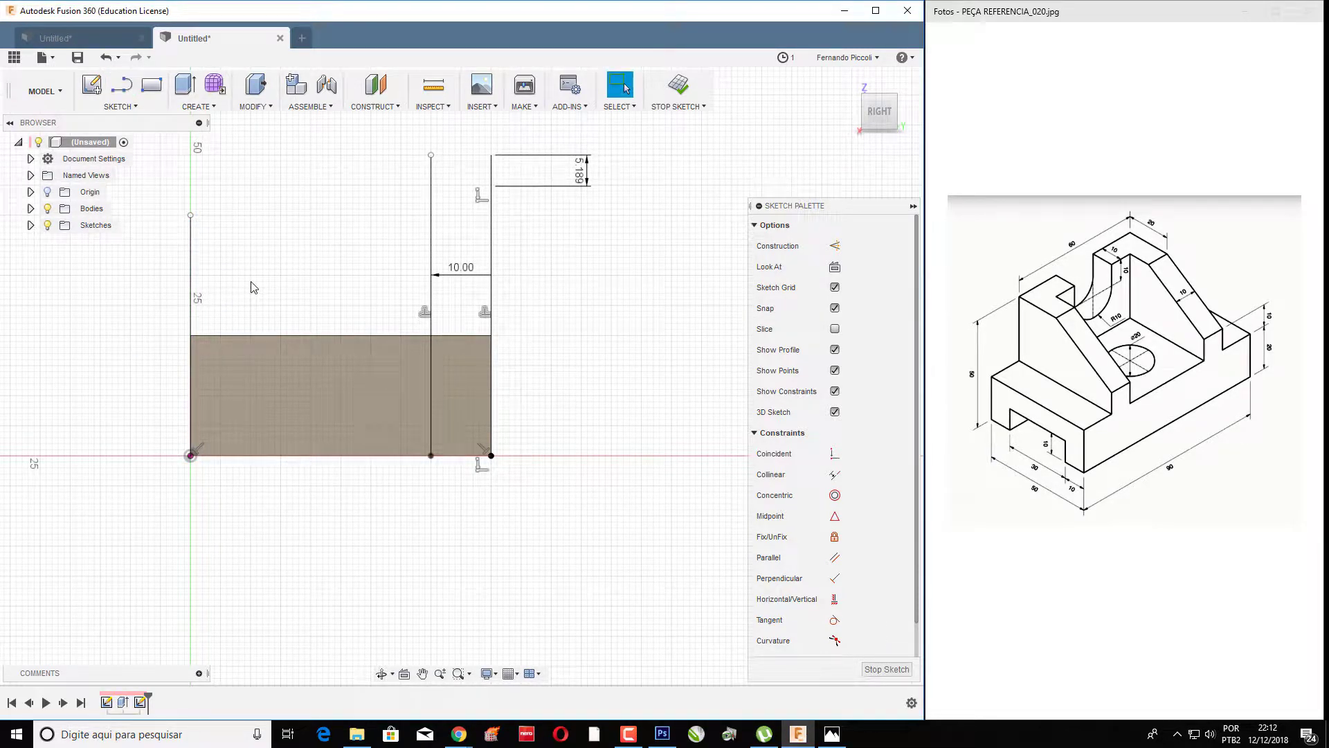
key(o)
click(191, 284)
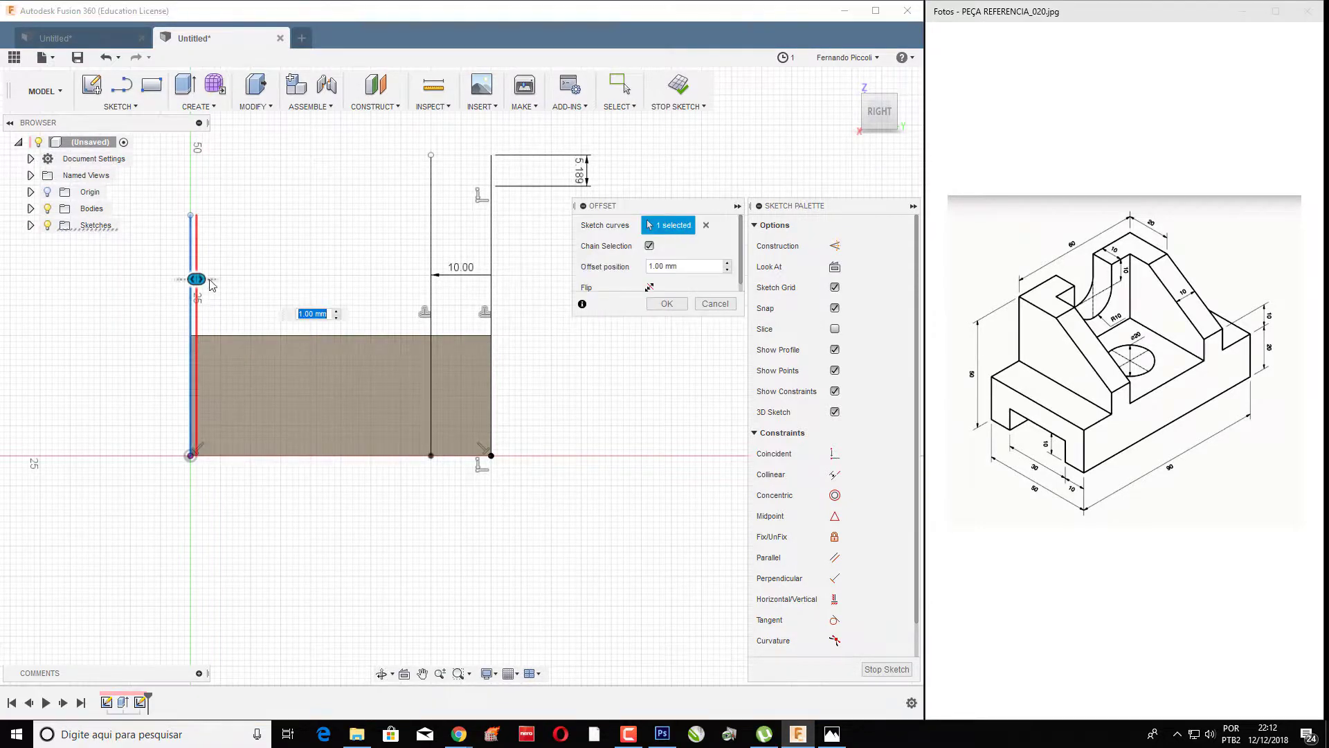
drag(212, 285, 227, 276)
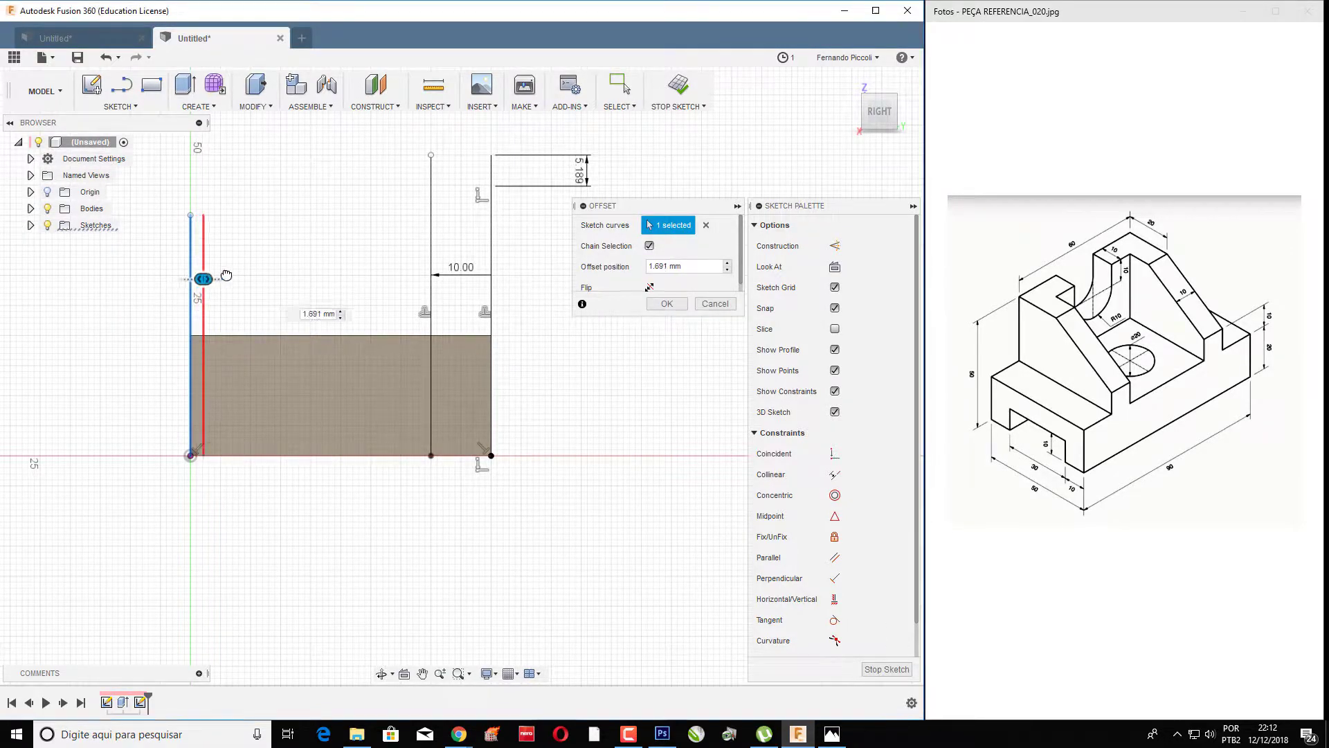
text(10)
key(Return)
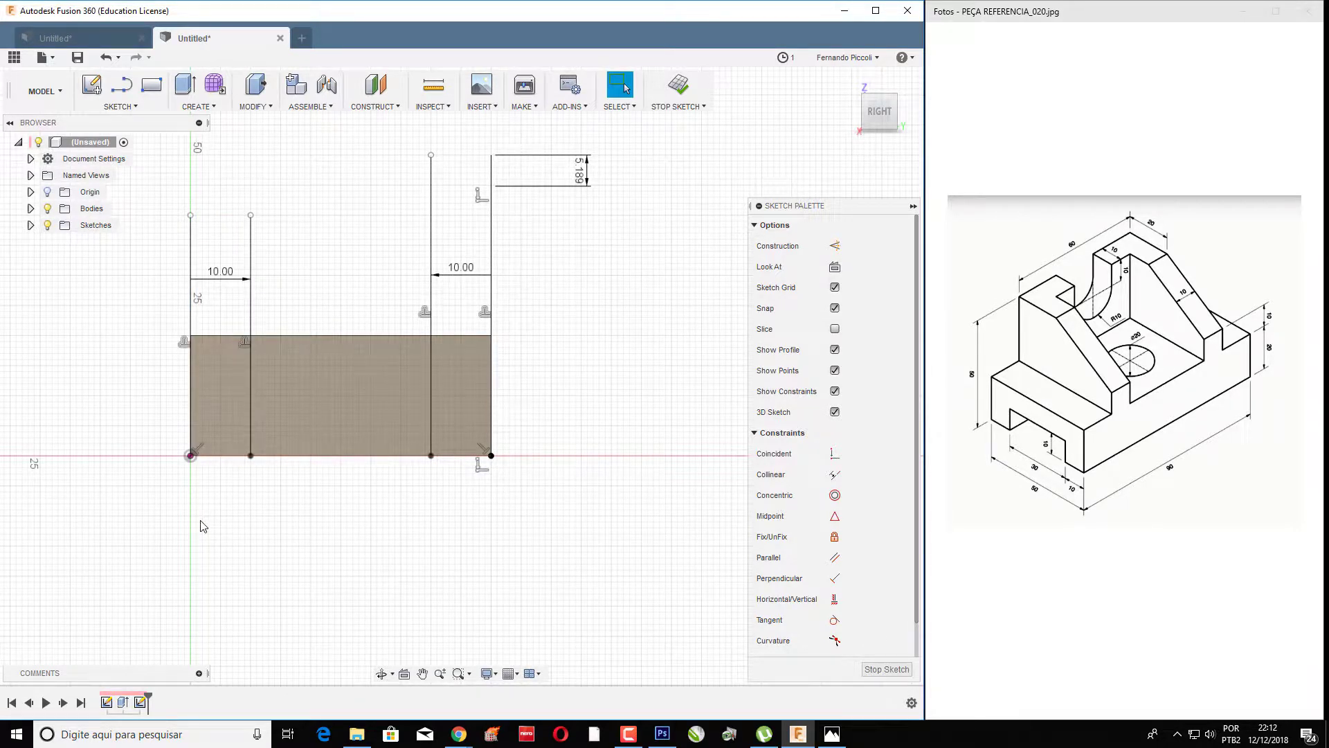
key(o)
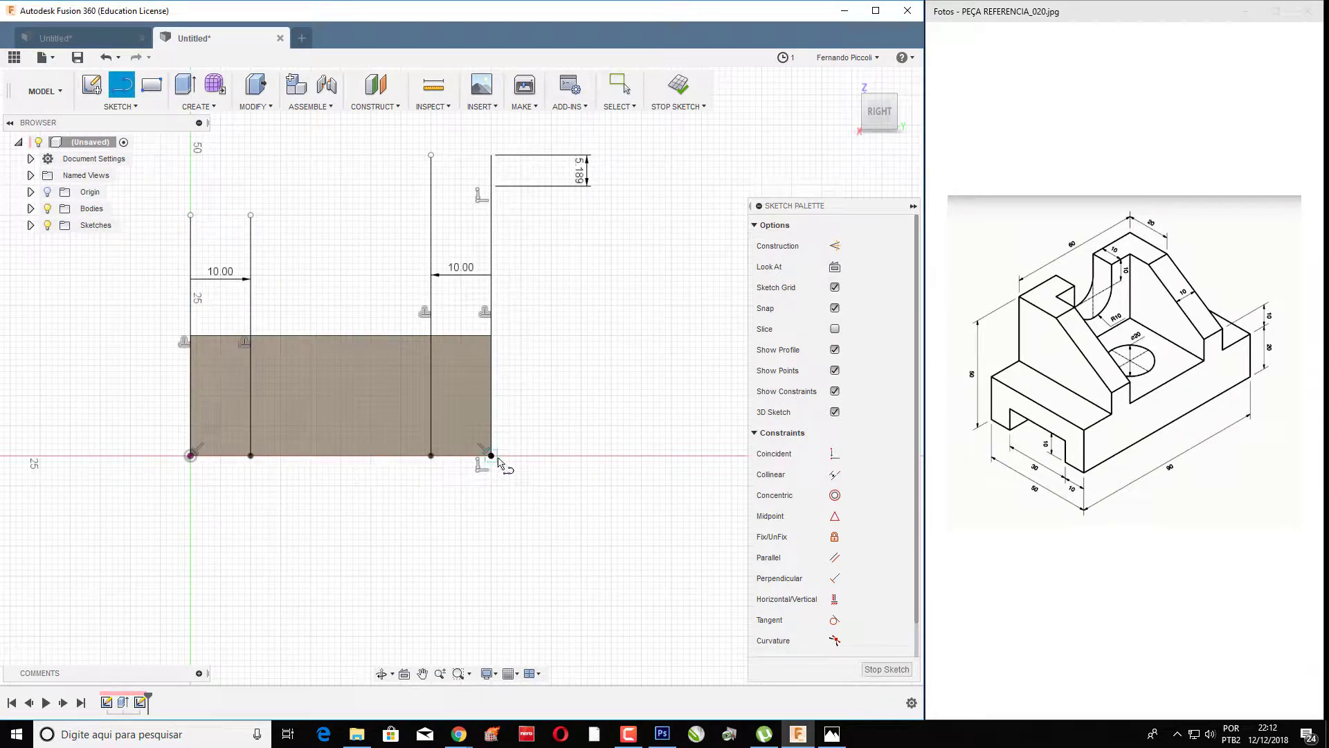
- Draw a baseline, offset it 10 mm up, and draw the 30 by 10 mm slot rectangle
click(594, 456)
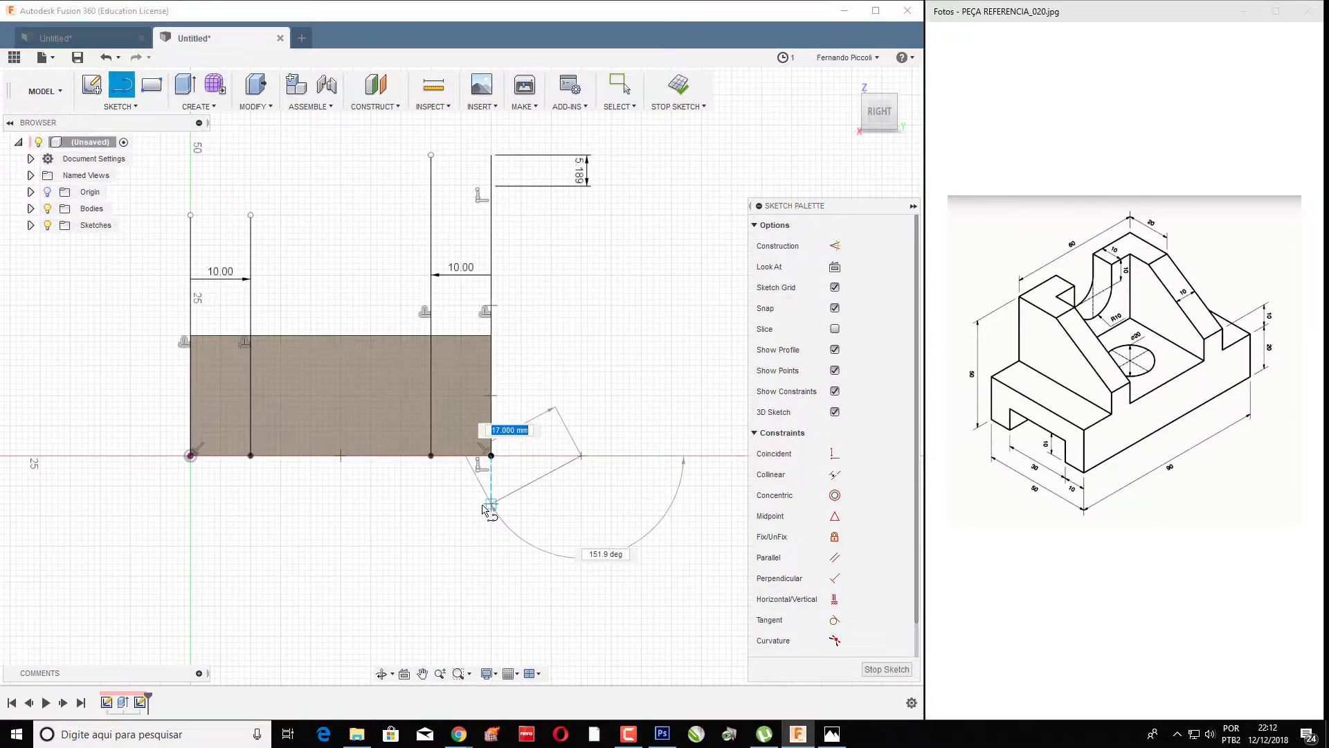
click(134, 456)
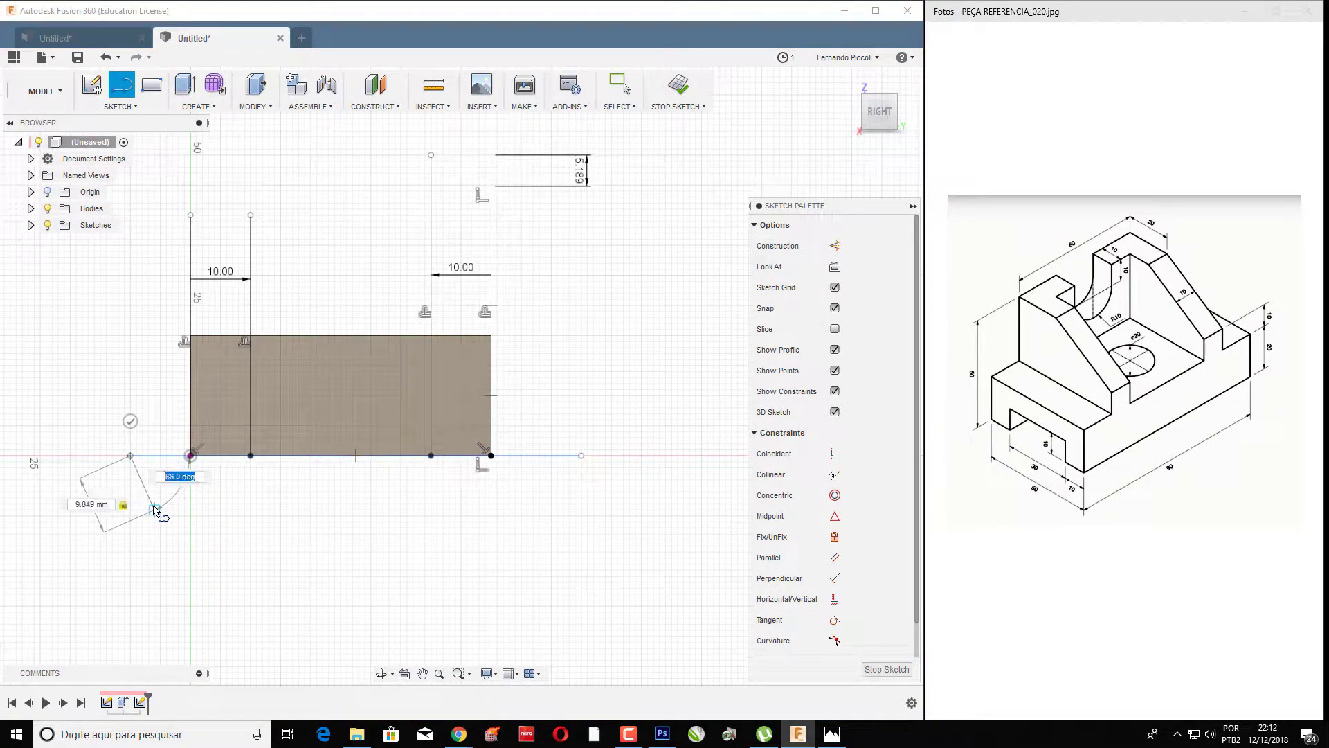
key(Escape)
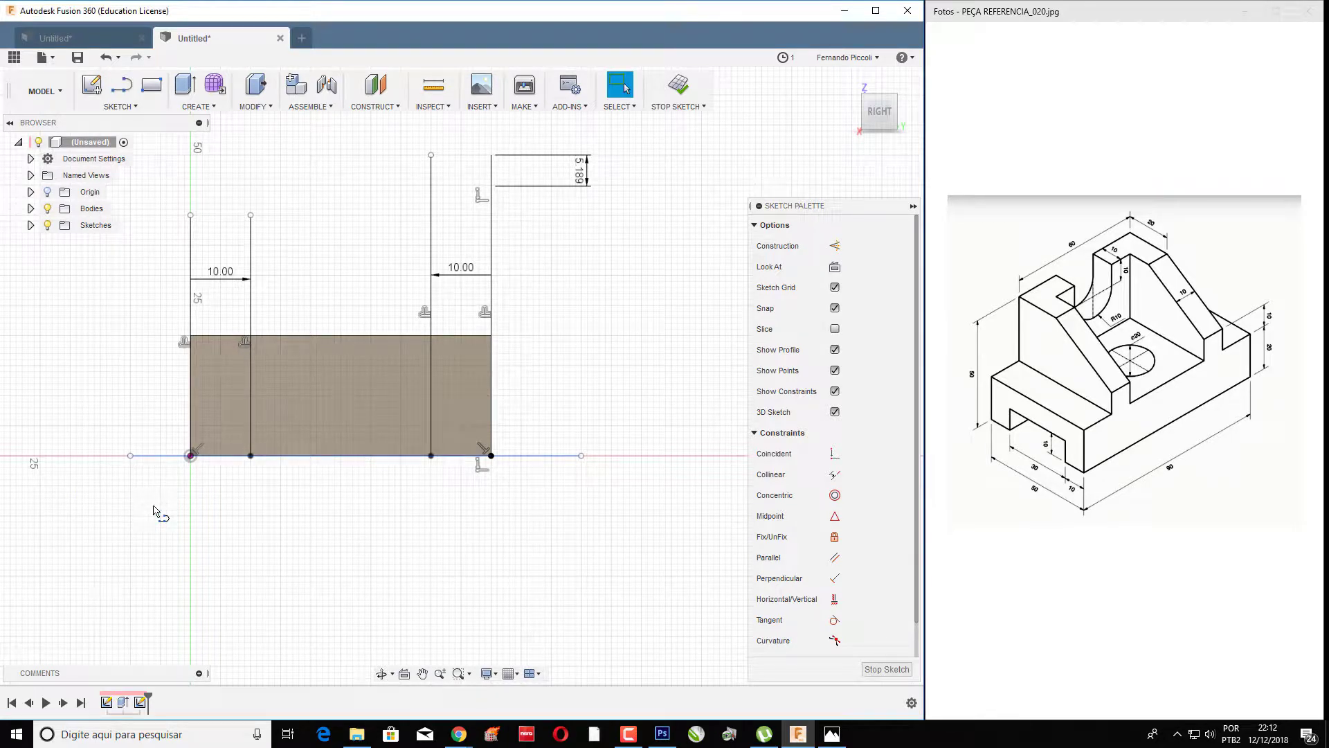
key(o)
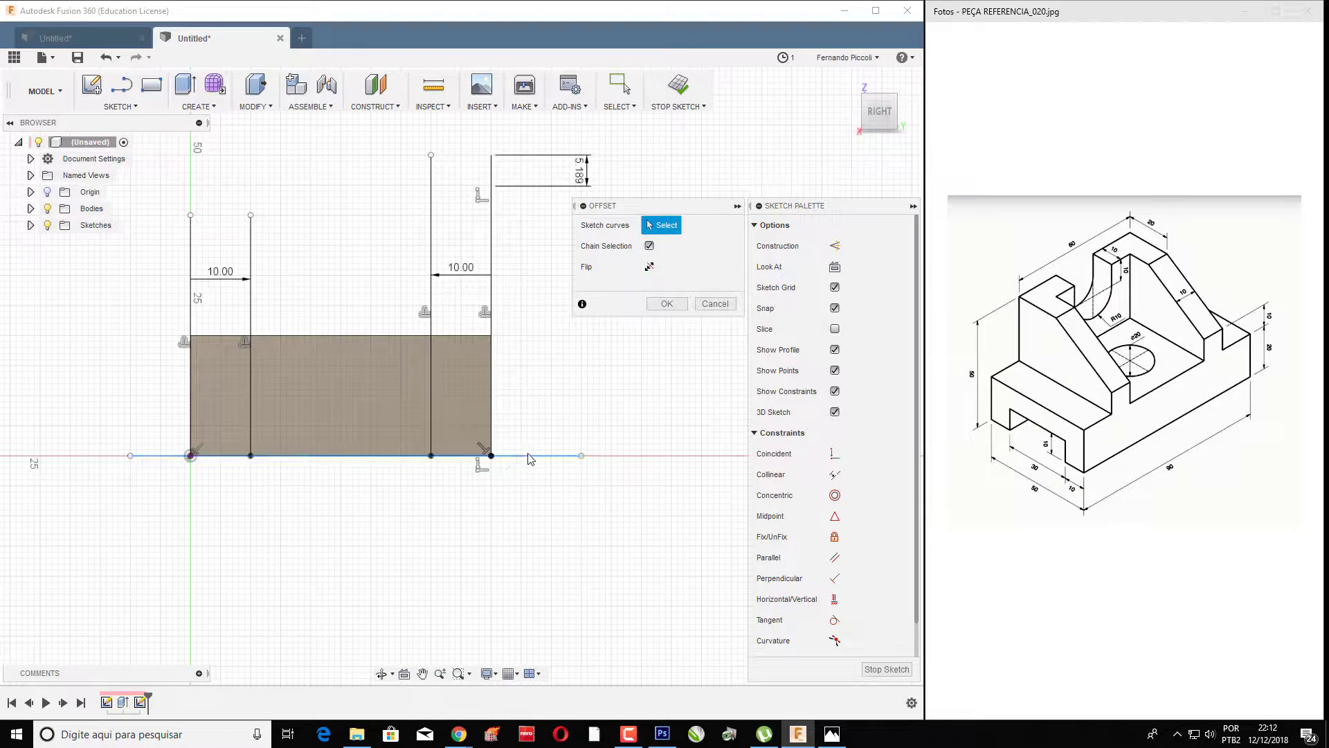
click(531, 457)
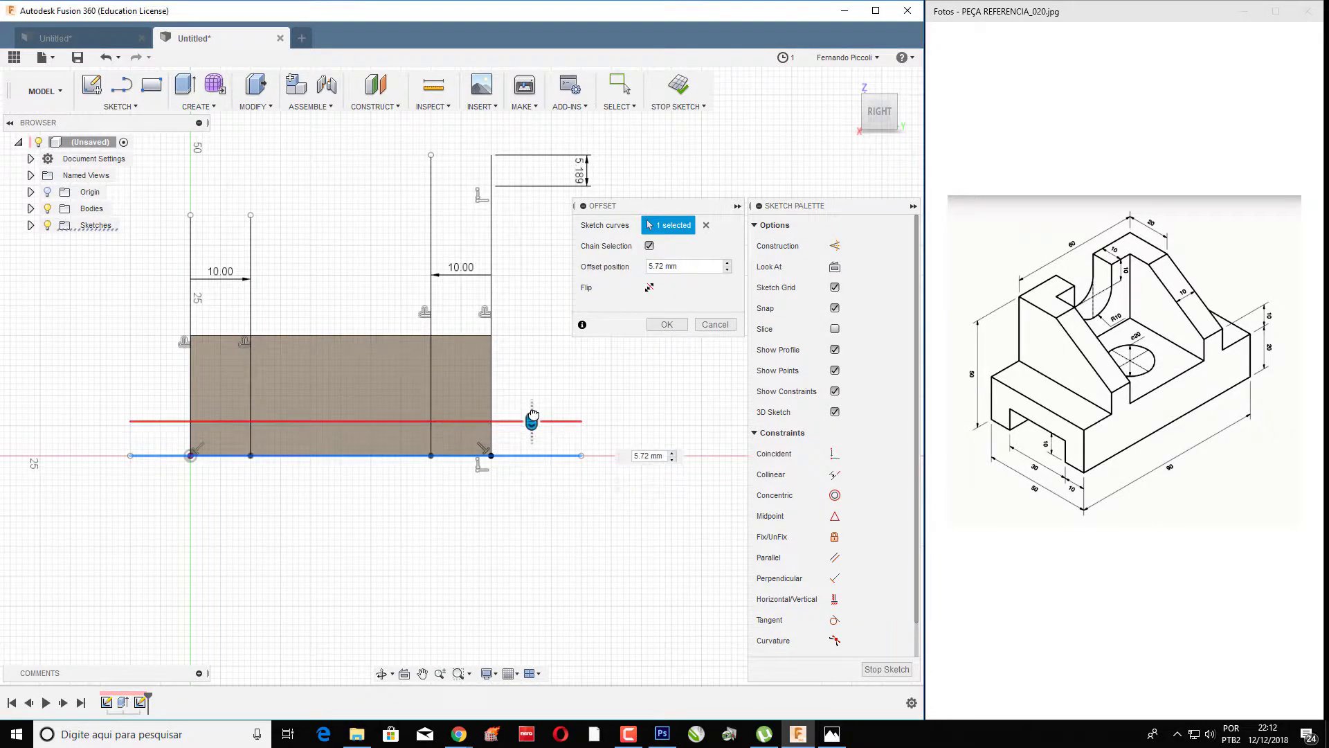
text(10)
key(Return)
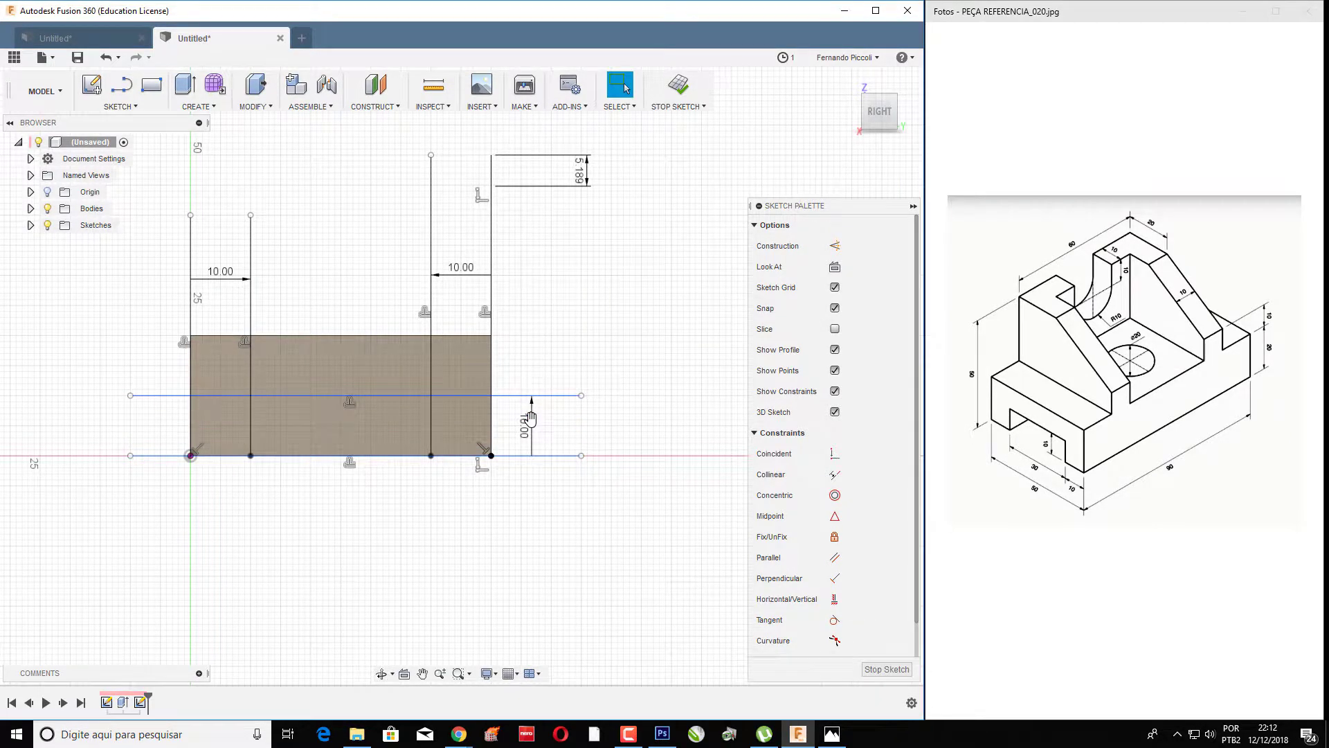
click(152, 85)
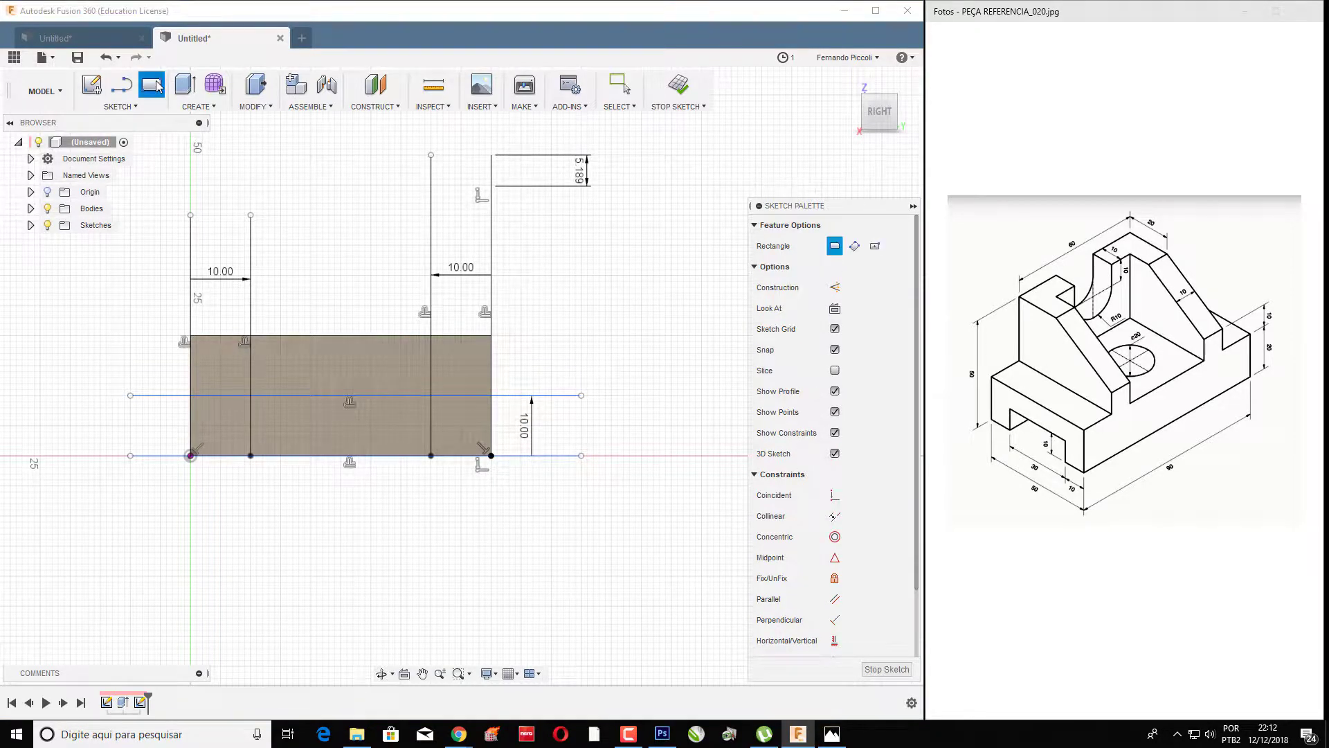
click(251, 396)
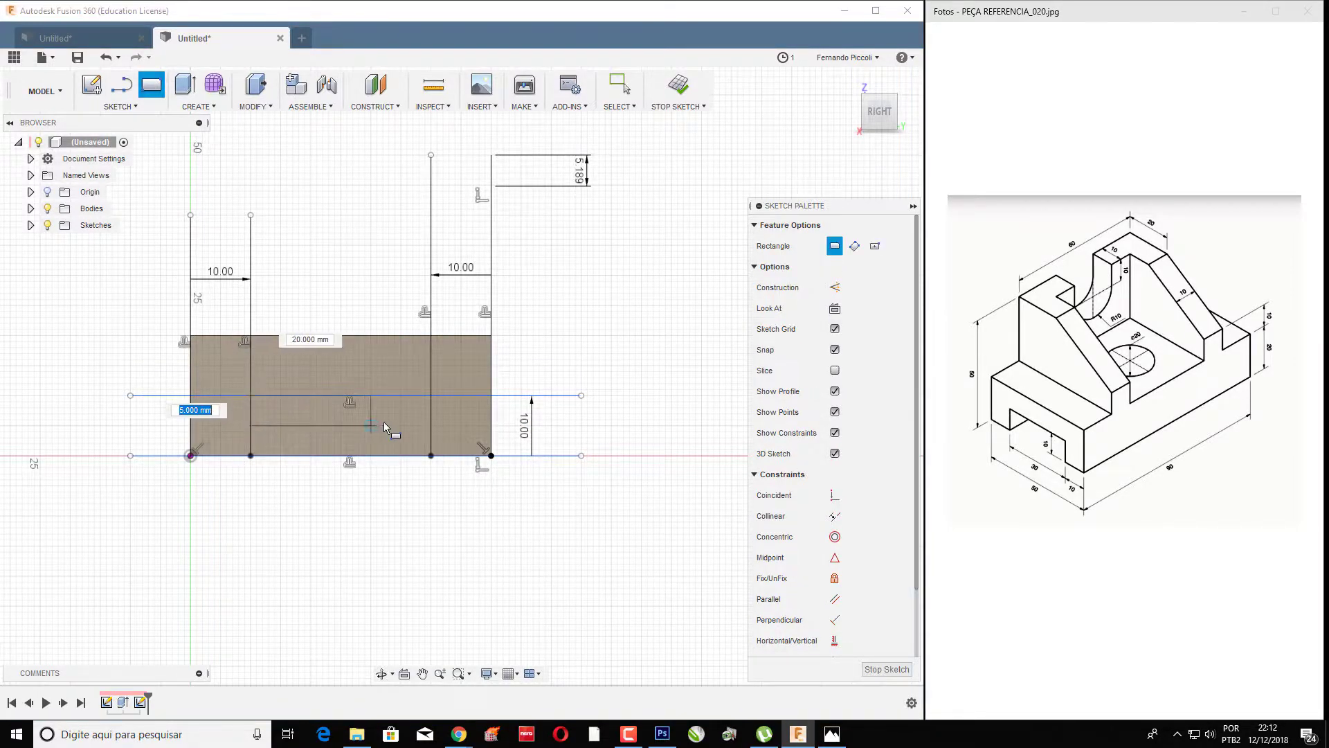
click(429, 457)
key(Escape)
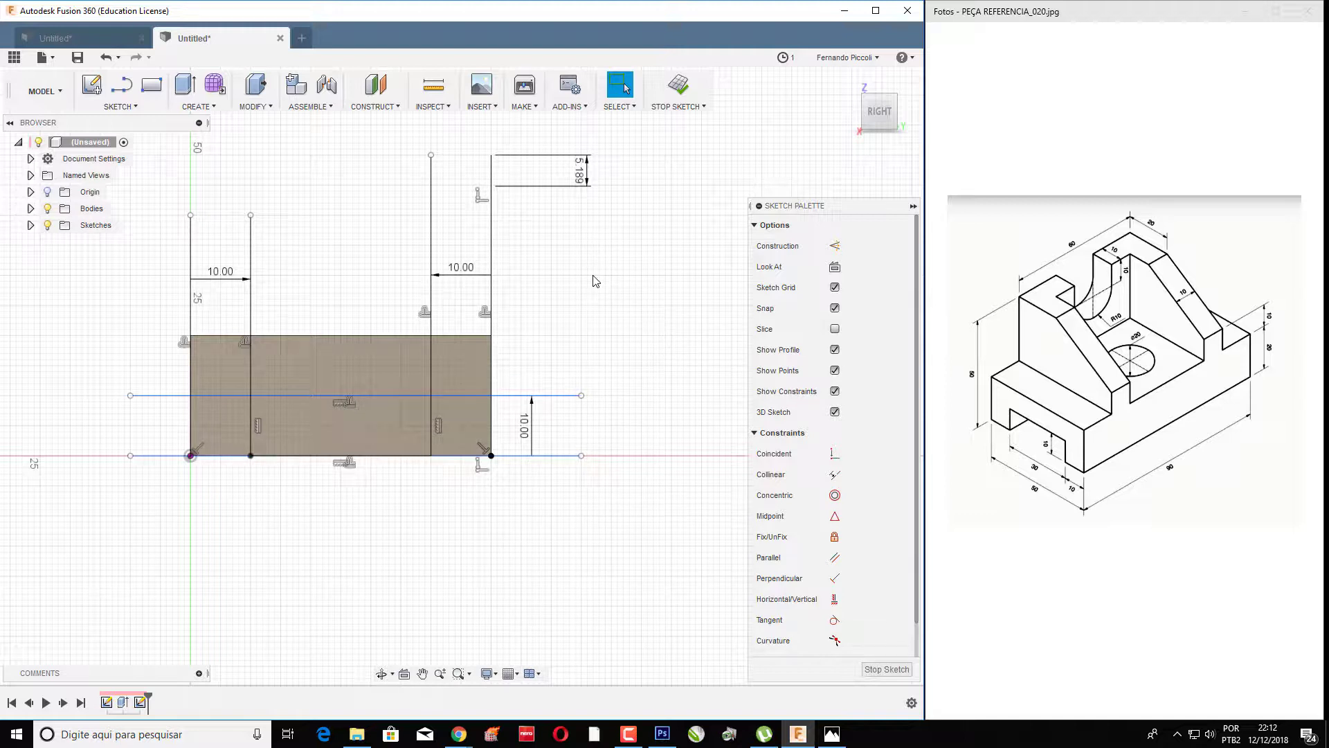
- Delete the helper lines and their dimensions, finish the sketch, and return to the home view
drag(582, 248, 151, 306)
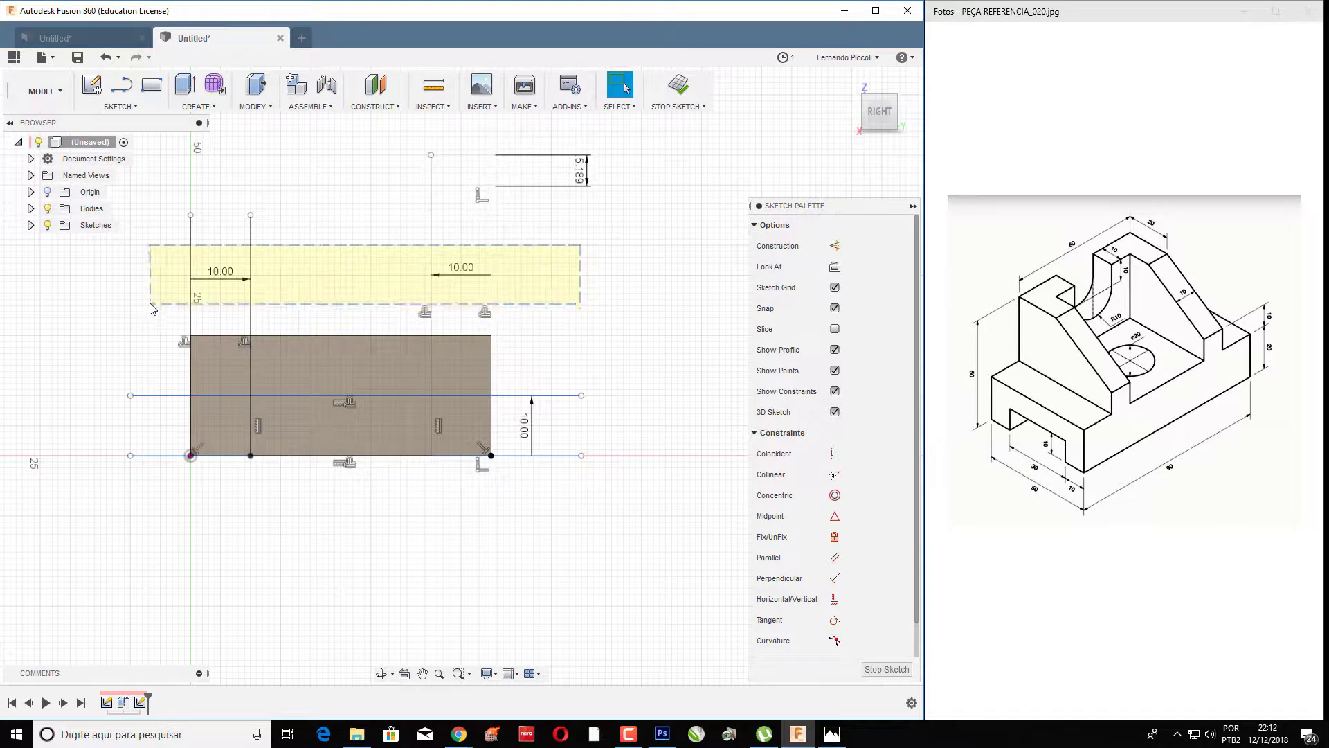
key(Delete)
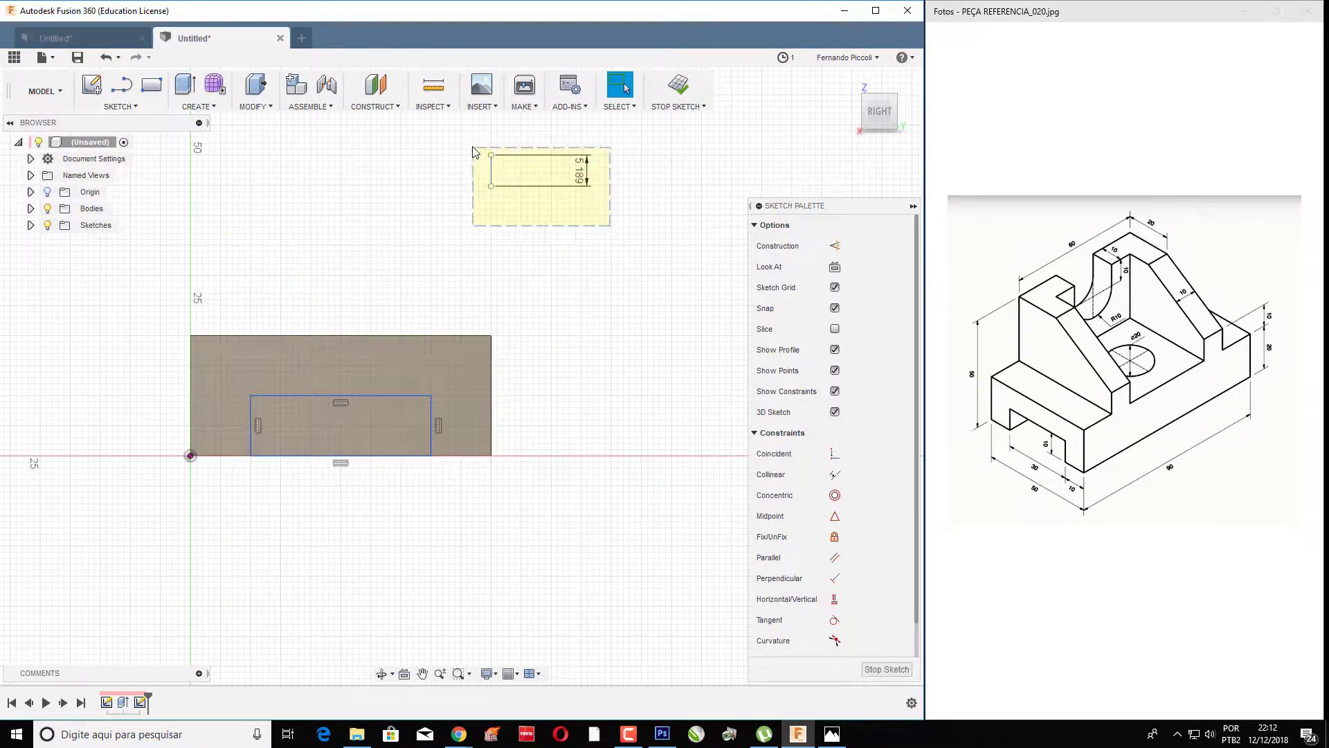
drag(609, 227, 472, 147)
key(Delete)
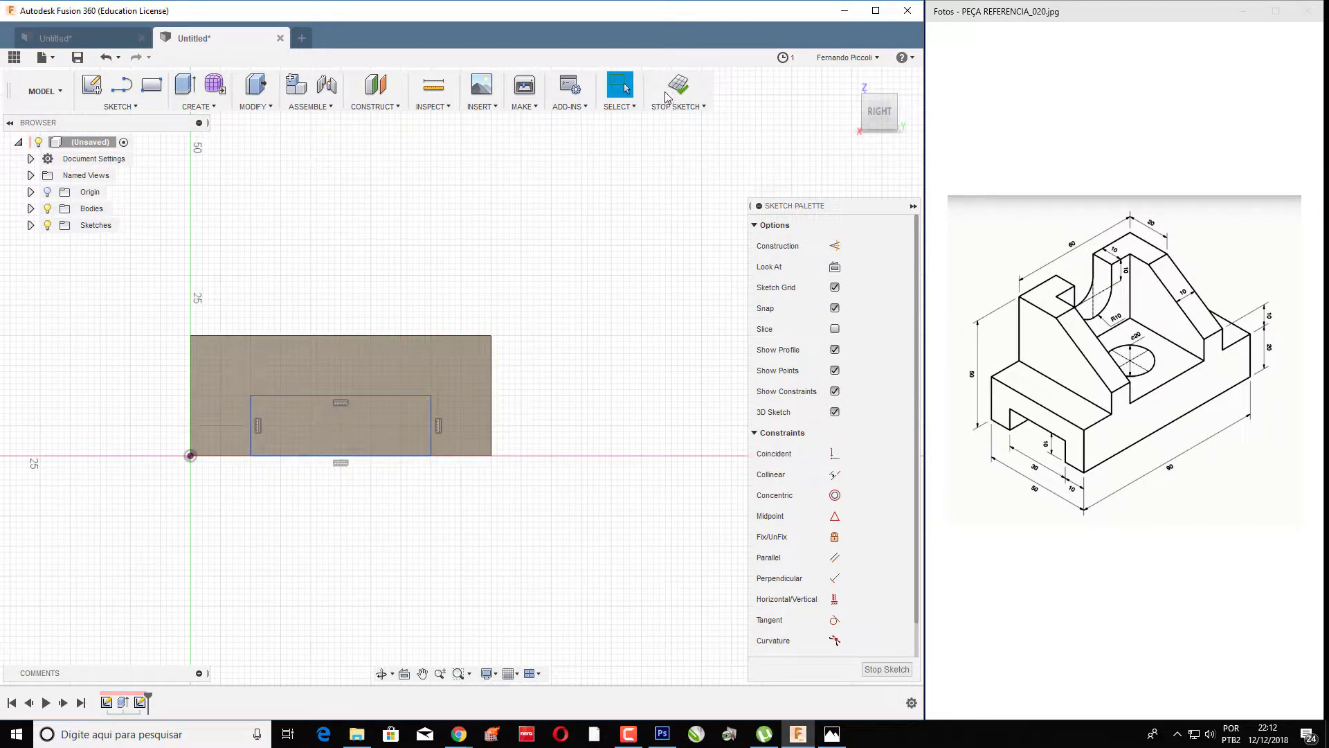
click(670, 91)
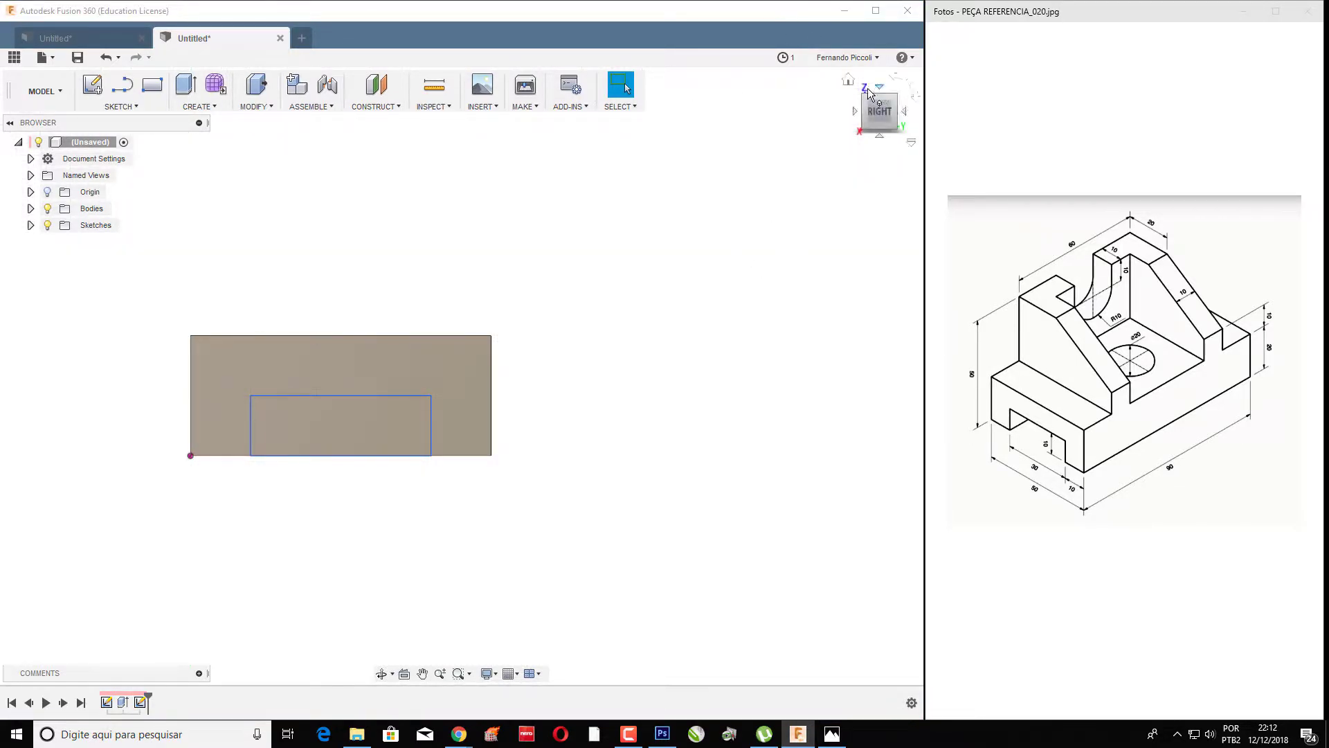
click(848, 79)
- Extrude-cut the 30 by 10 mm slot profile through the block's full length
click(741, 520)
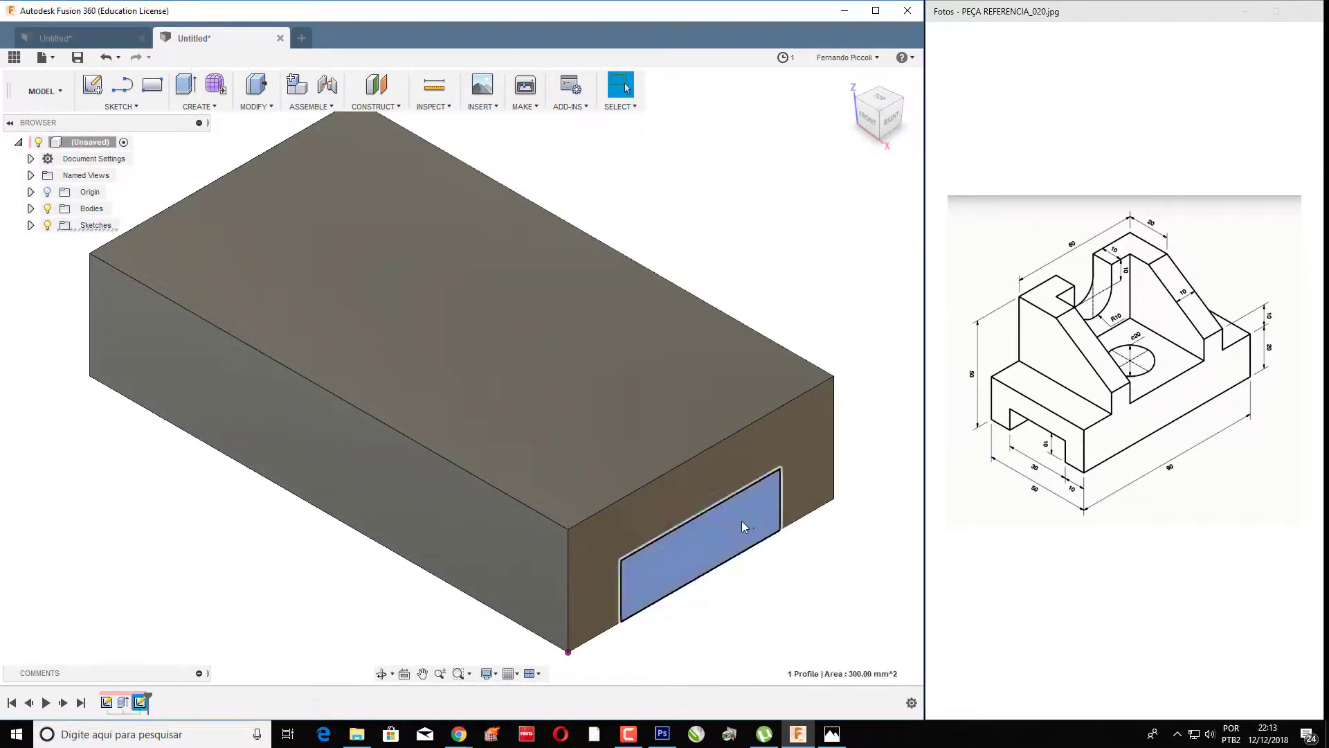
right_click(741, 520)
click(719, 582)
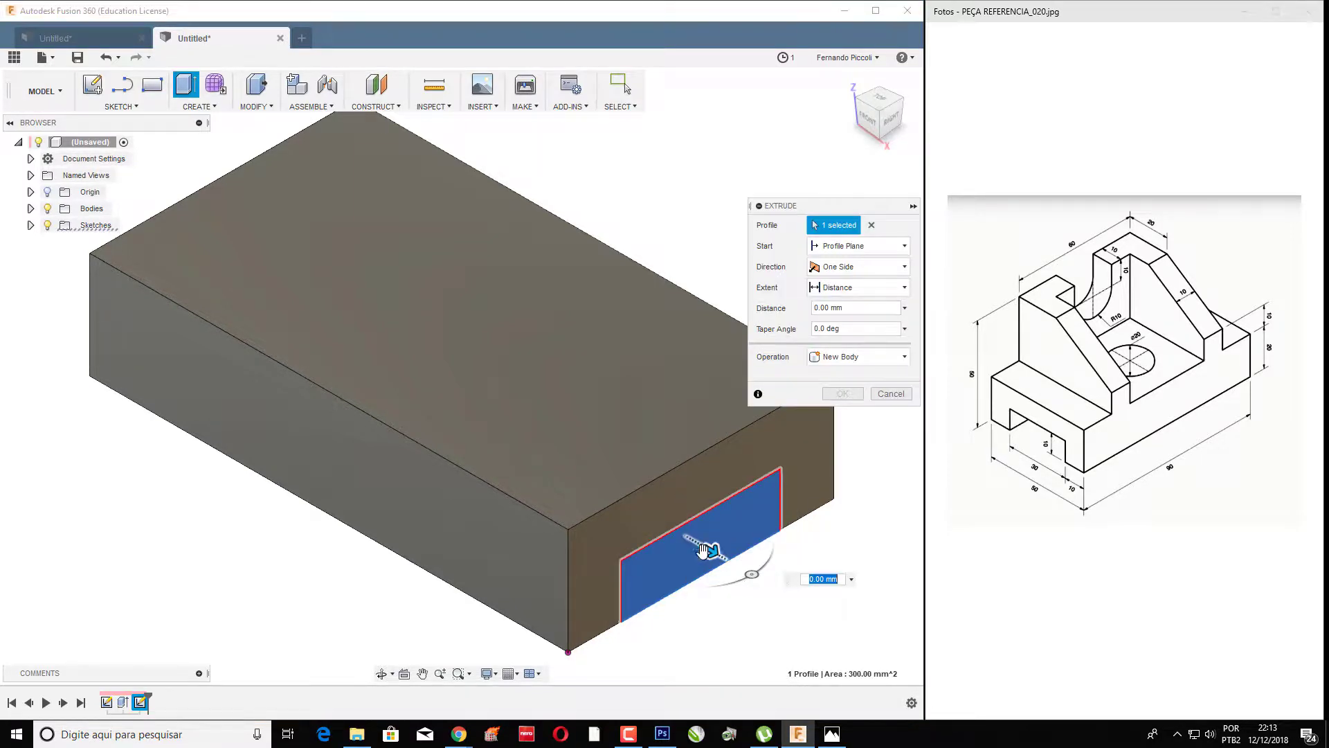
drag(700, 540, 134, 213)
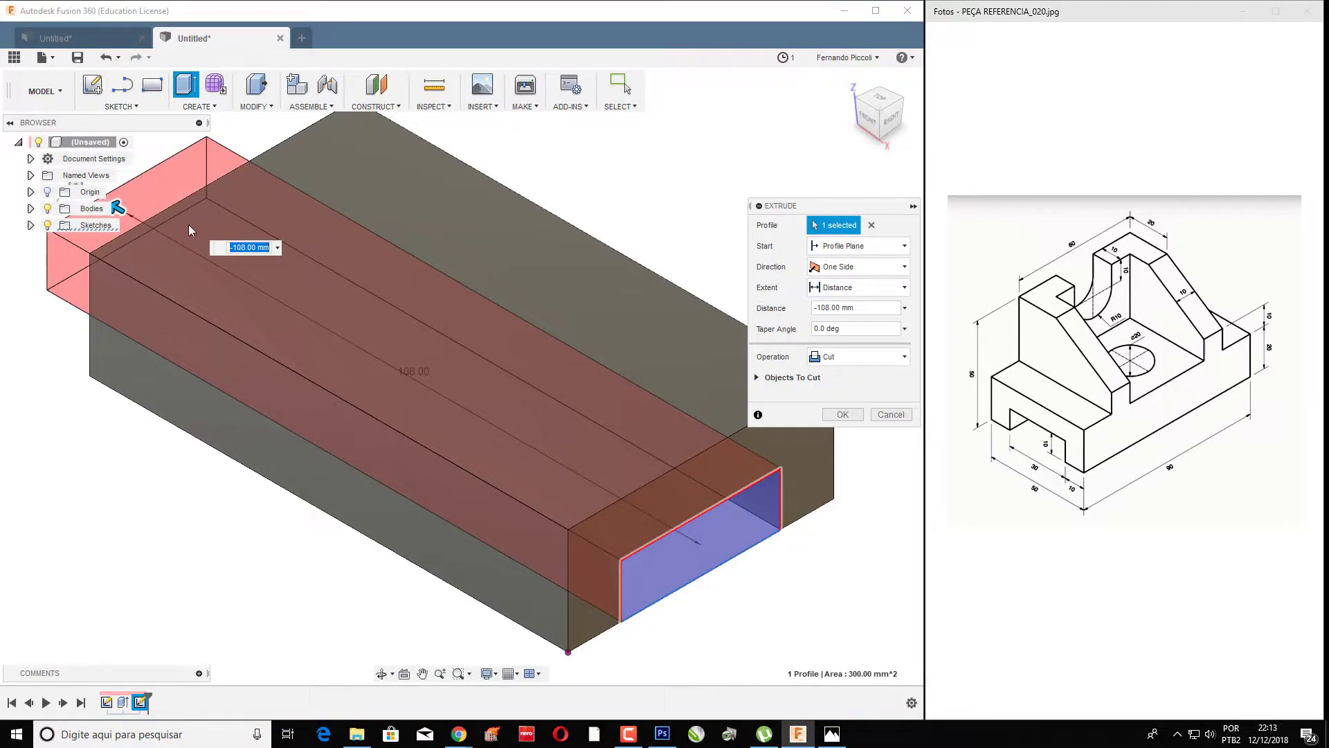
click(853, 414)
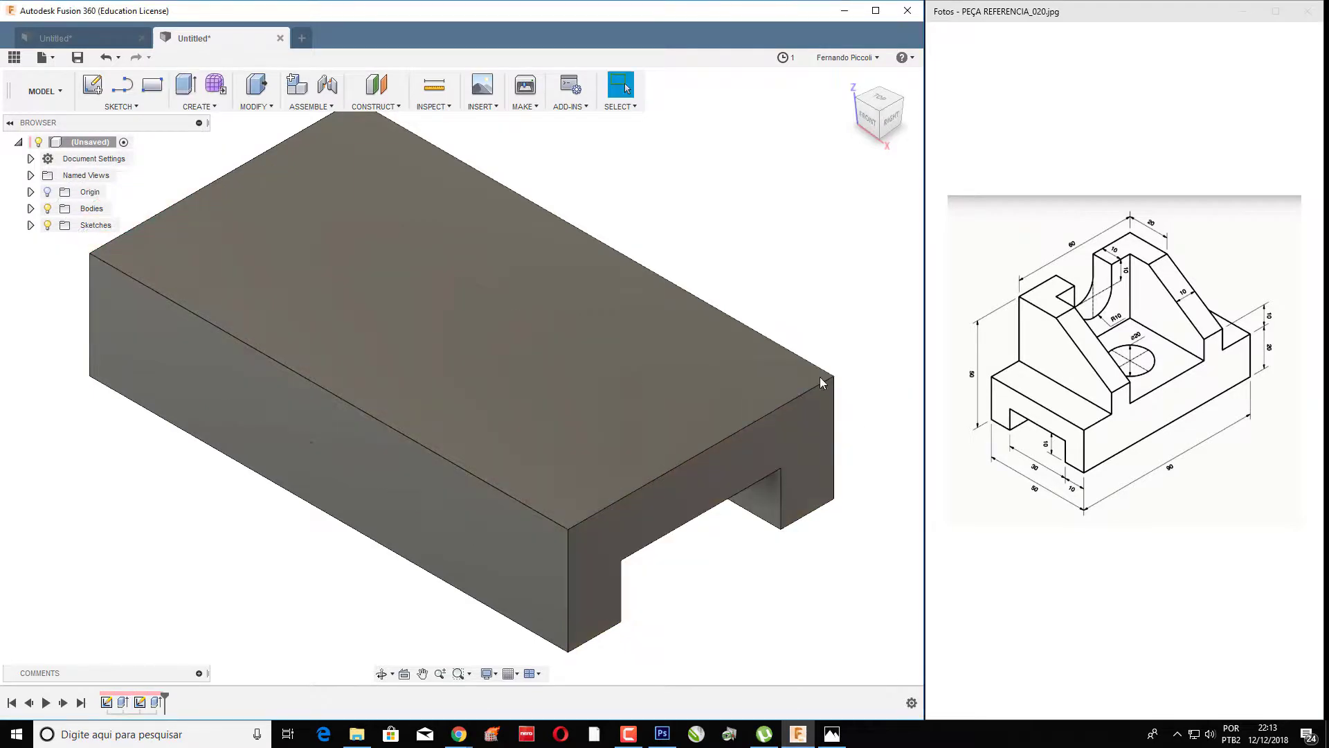
middle_drag(742, 237, 699, 215)
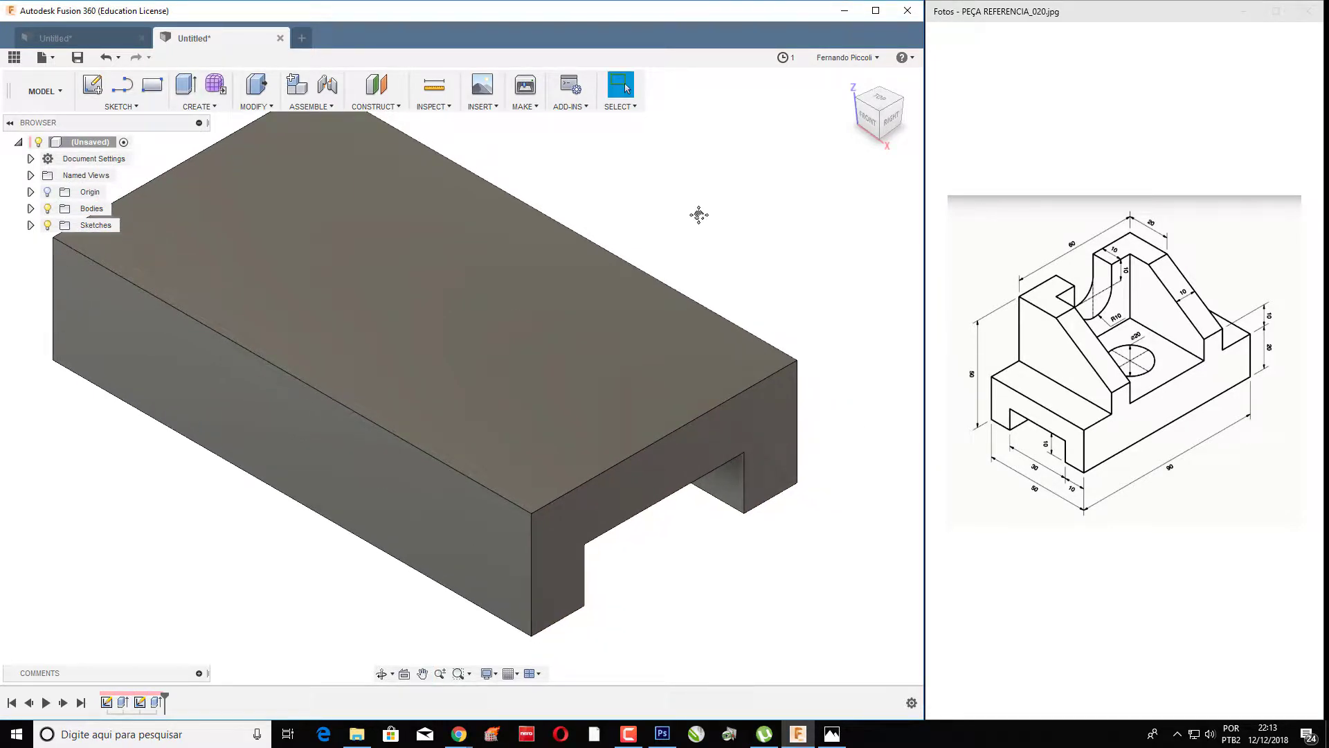
click(558, 323)
- Draw both corner-to-corner diagonals across the block's top face
key(l)
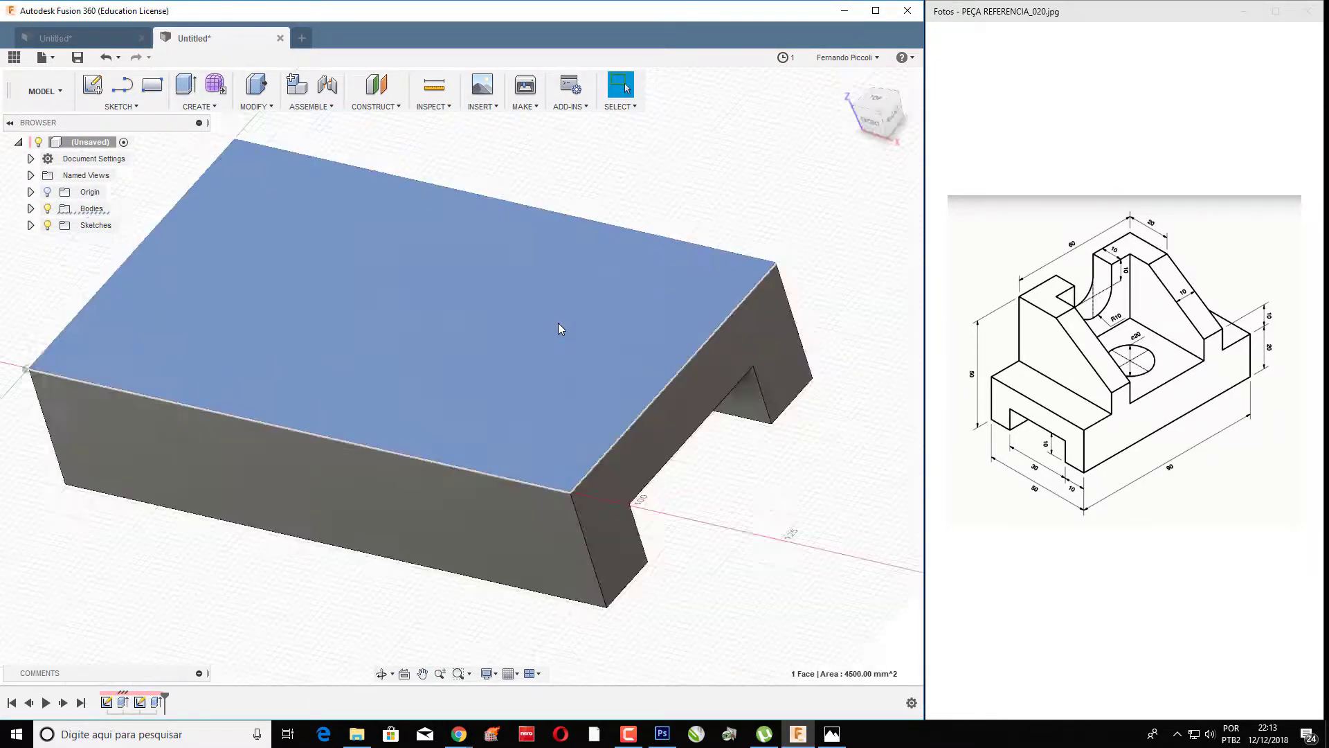
scroll(569, 297, down, 1)
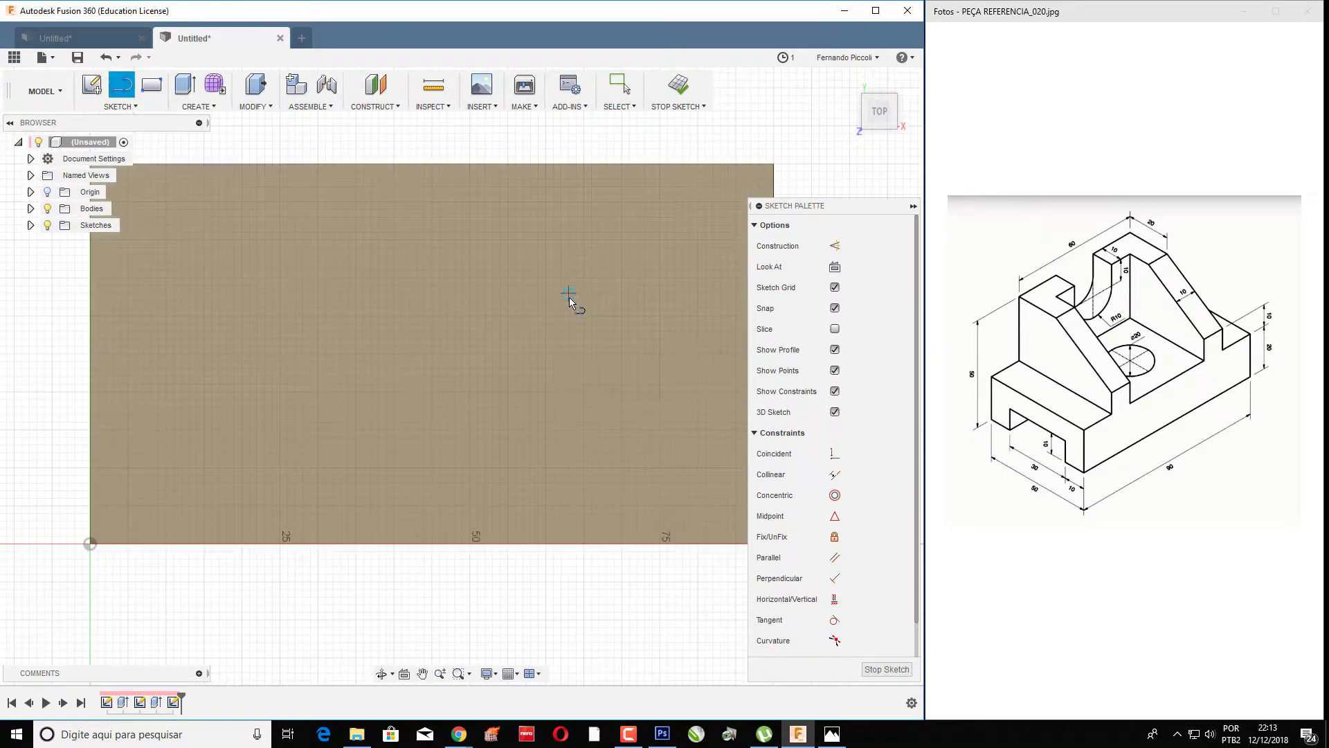
scroll(575, 306, down, 2)
middle_drag(575, 306, 508, 291)
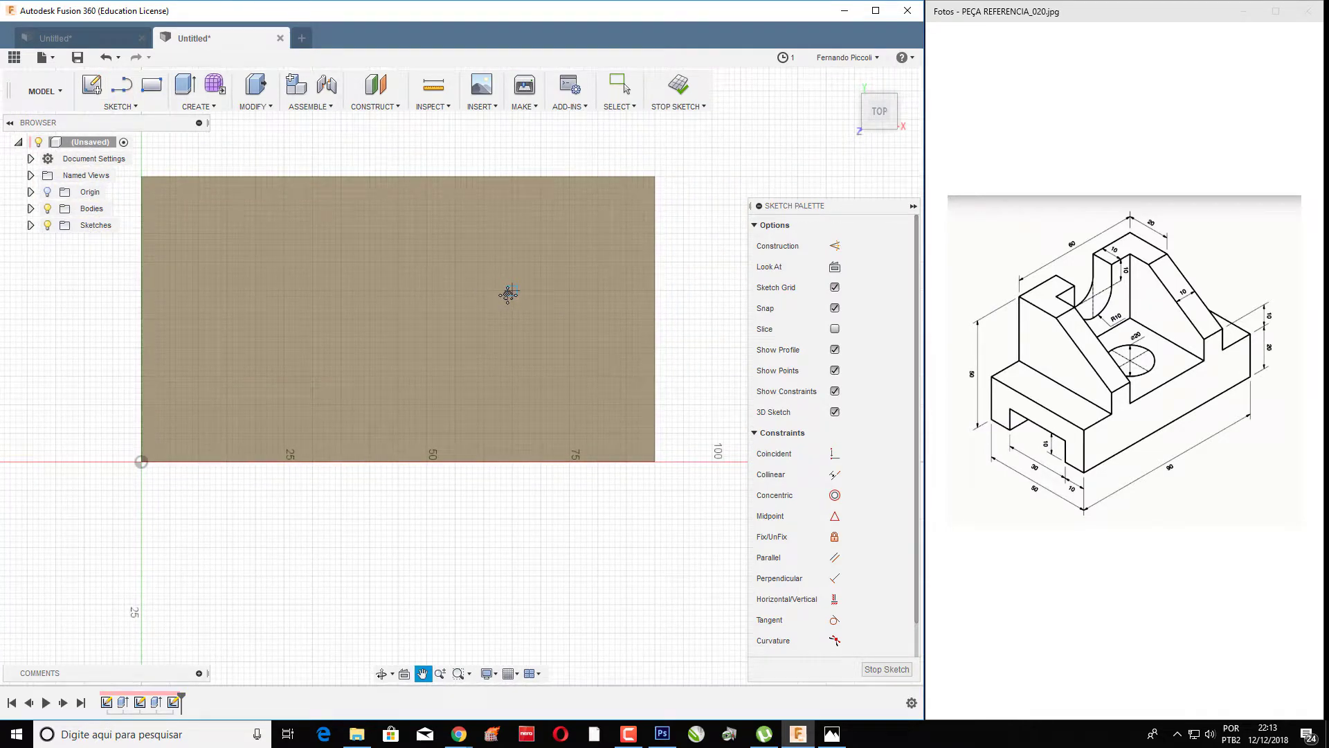
click(655, 461)
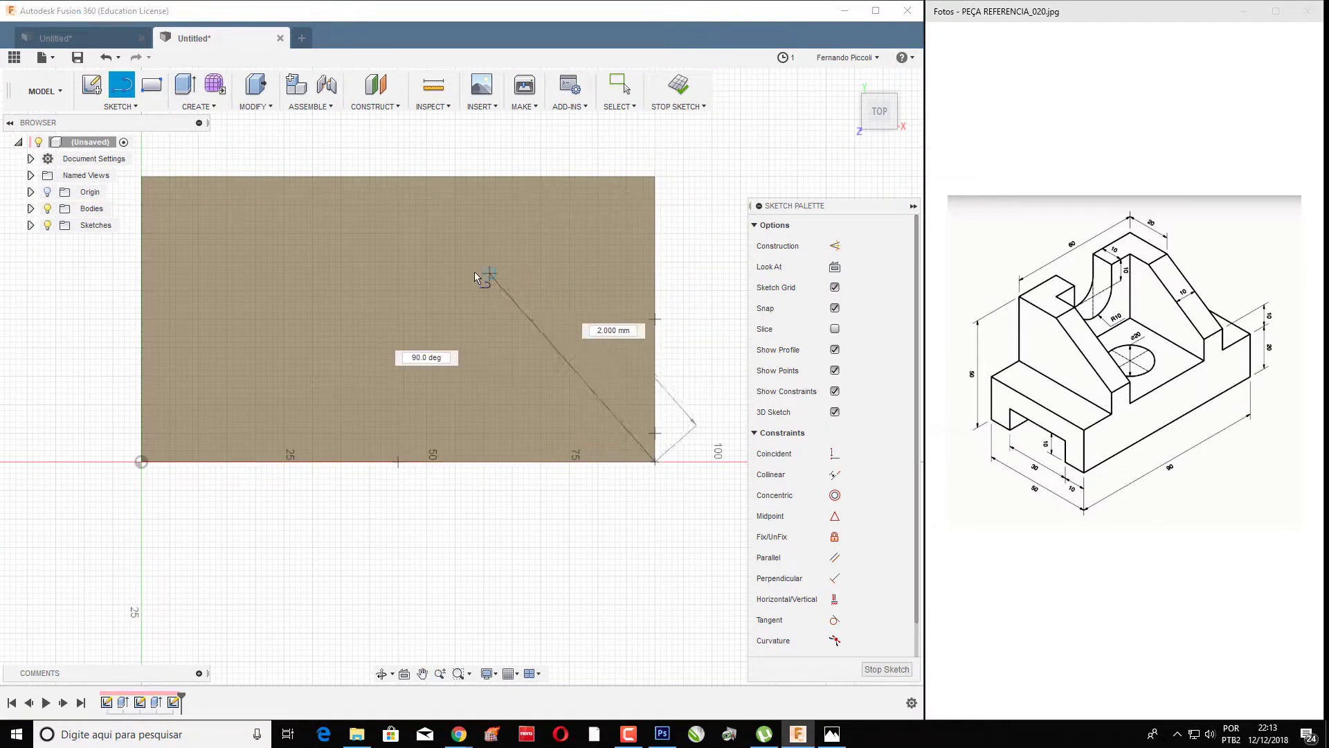
click(142, 178)
key(Escape)
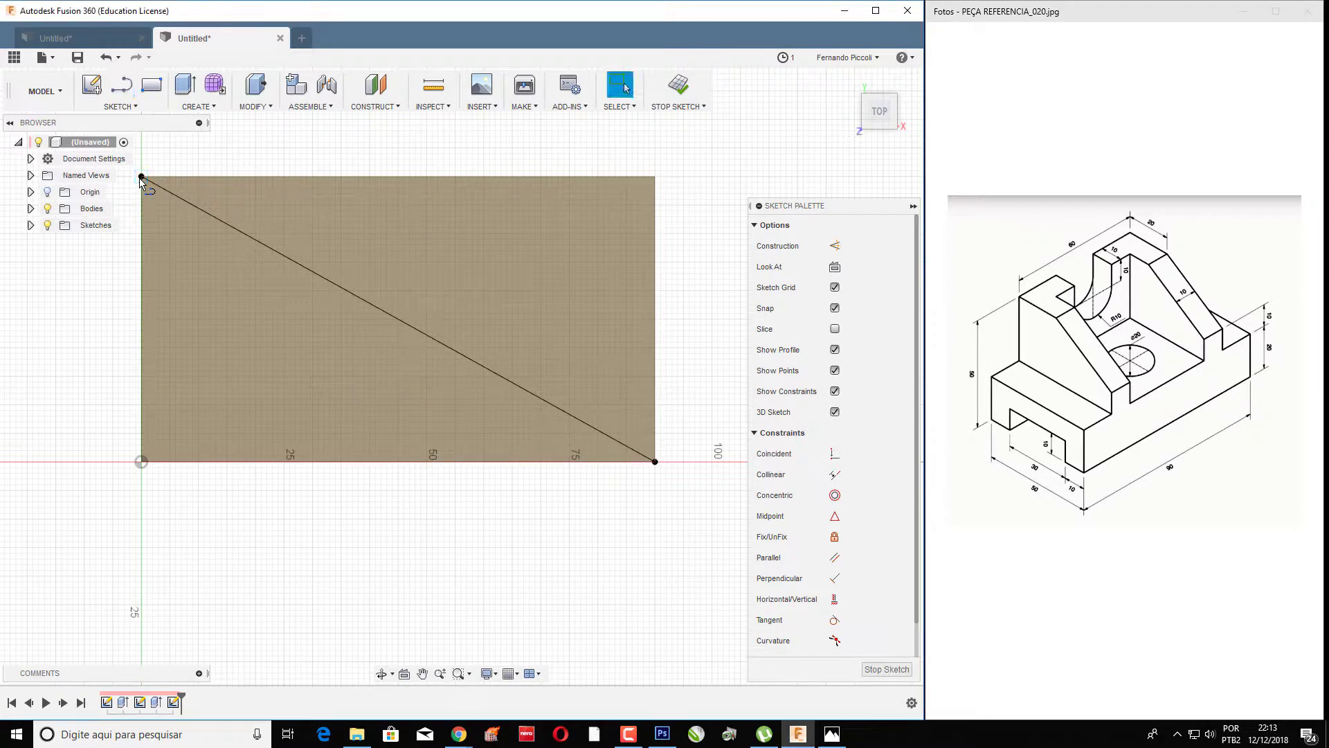
key(l)
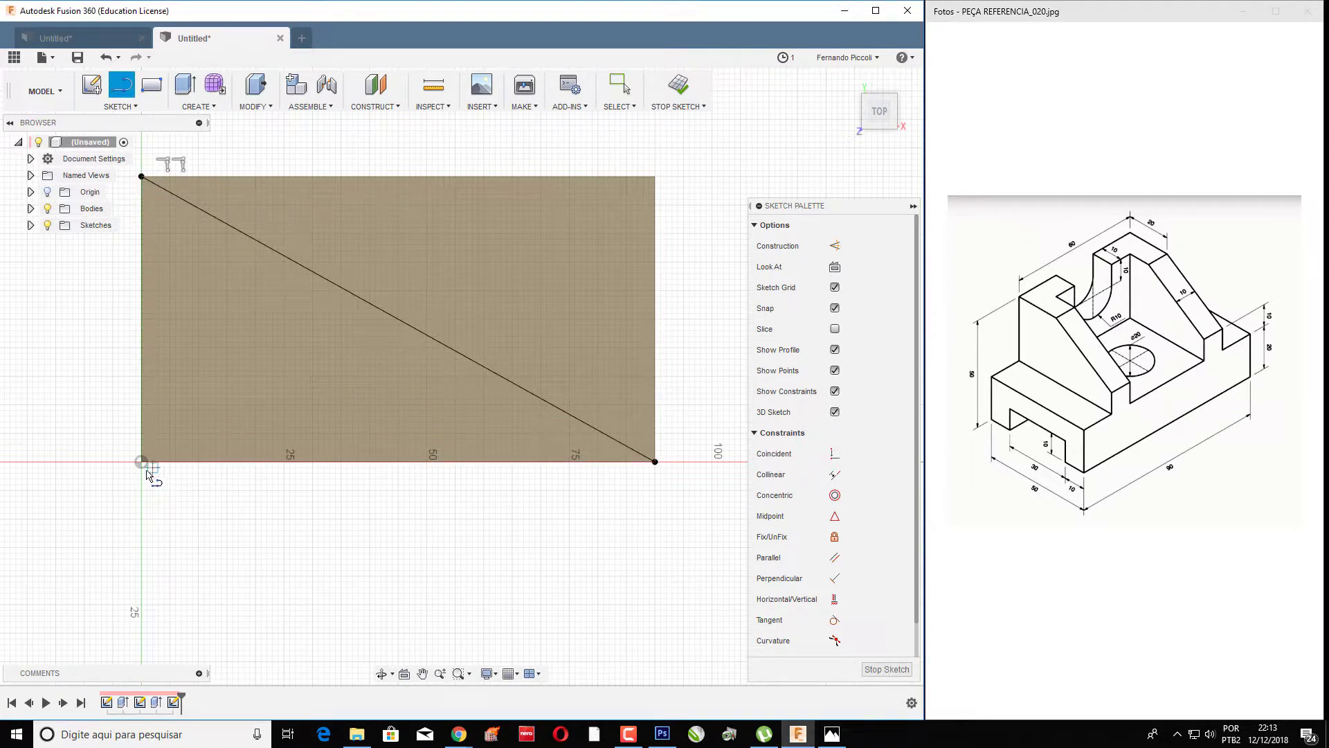
click(142, 461)
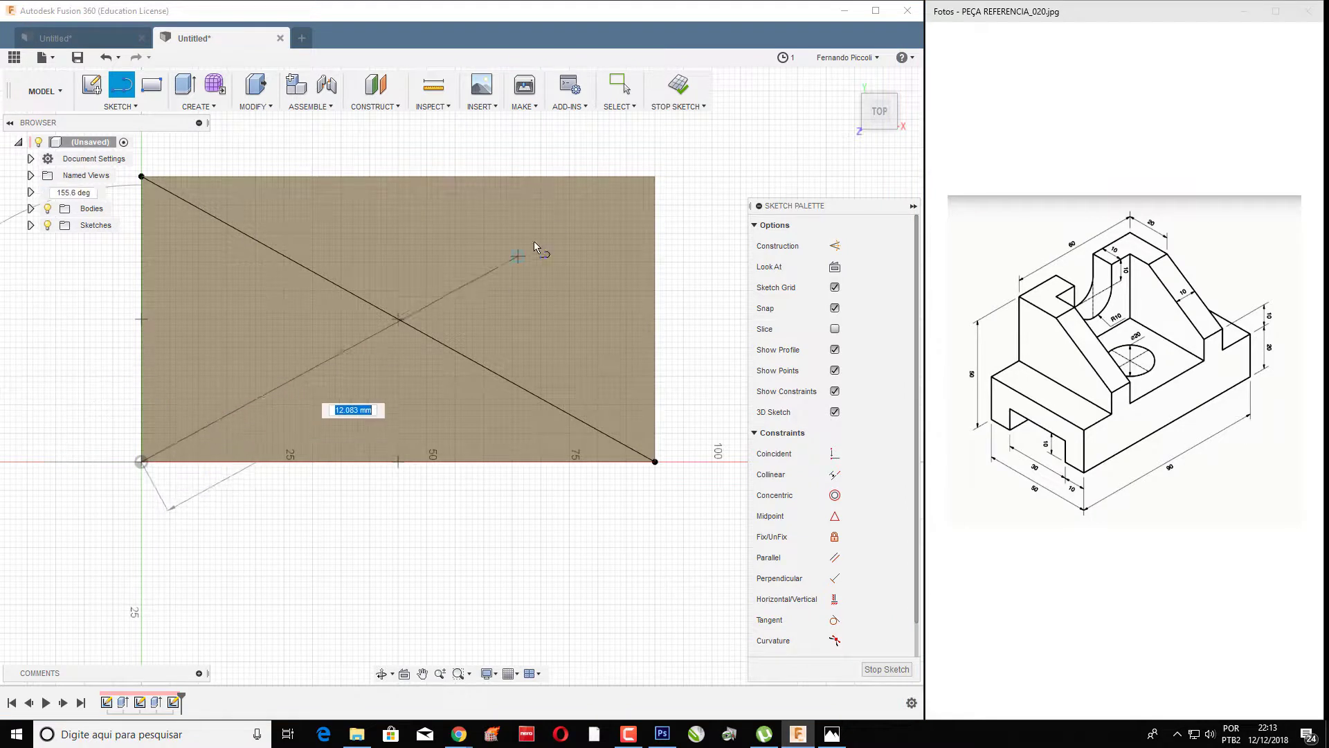
click(654, 178)
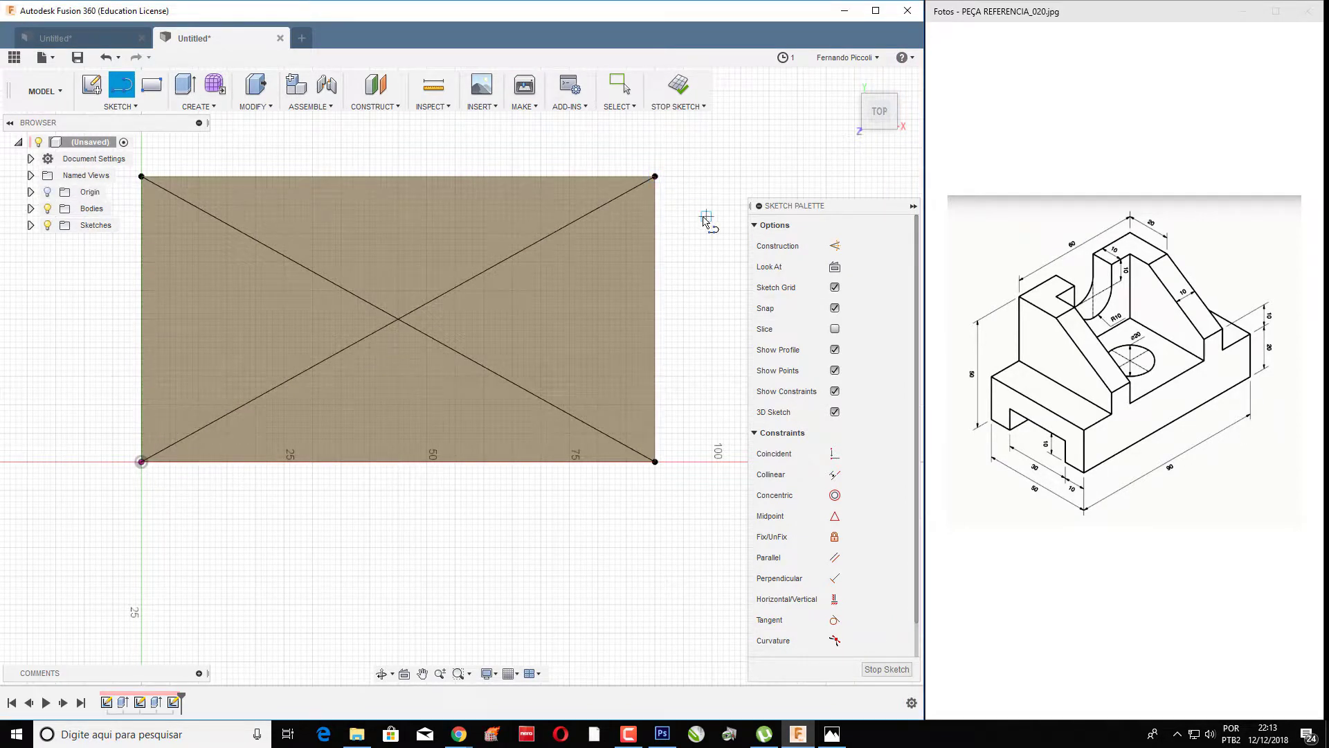
key(Escape)
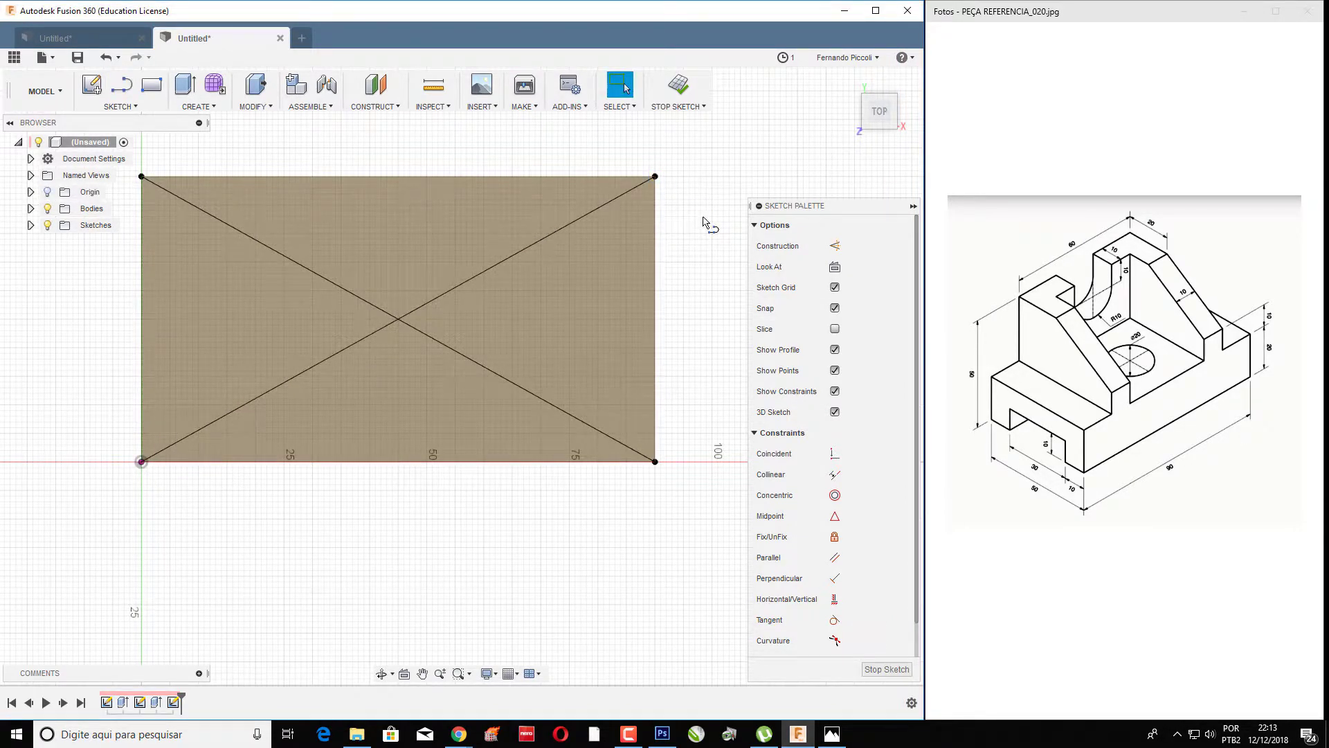
- Add a 20 mm circle centred at the diagonals' crossing and finish the sketch
key(c)
click(398, 319)
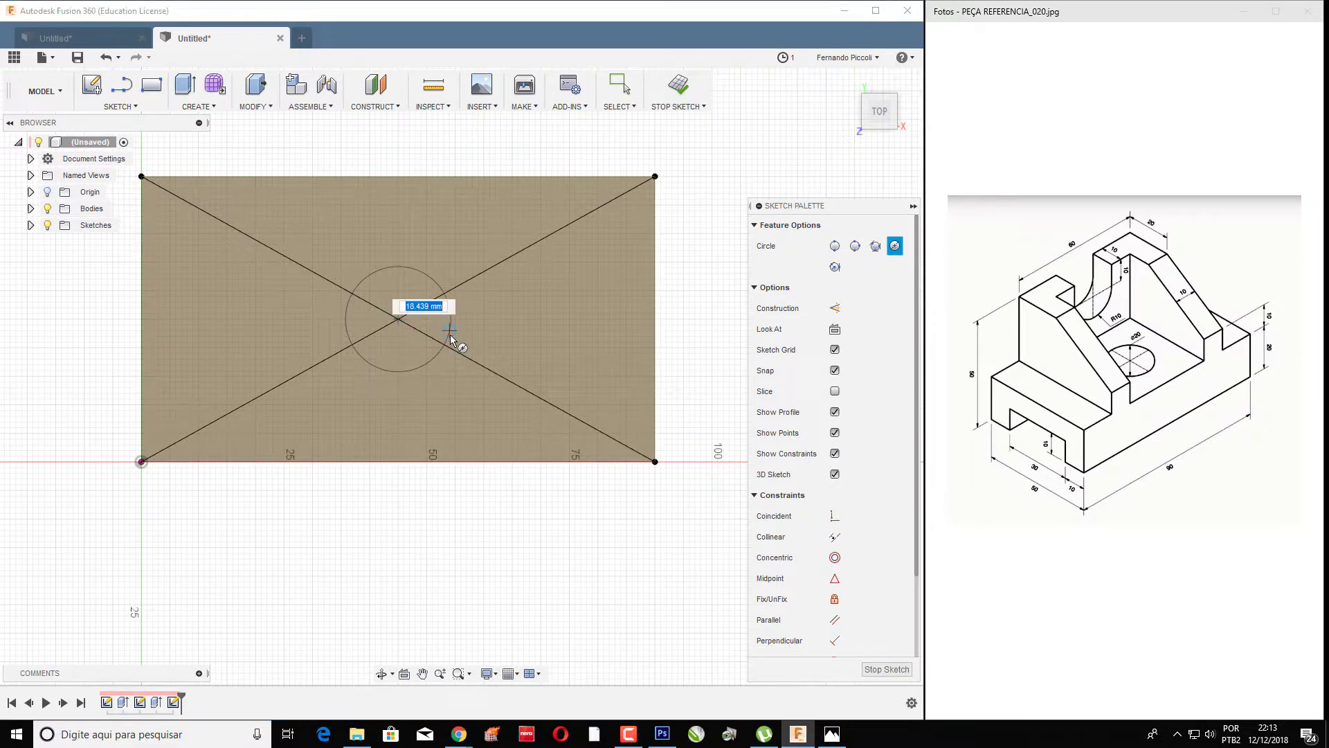
text(0)
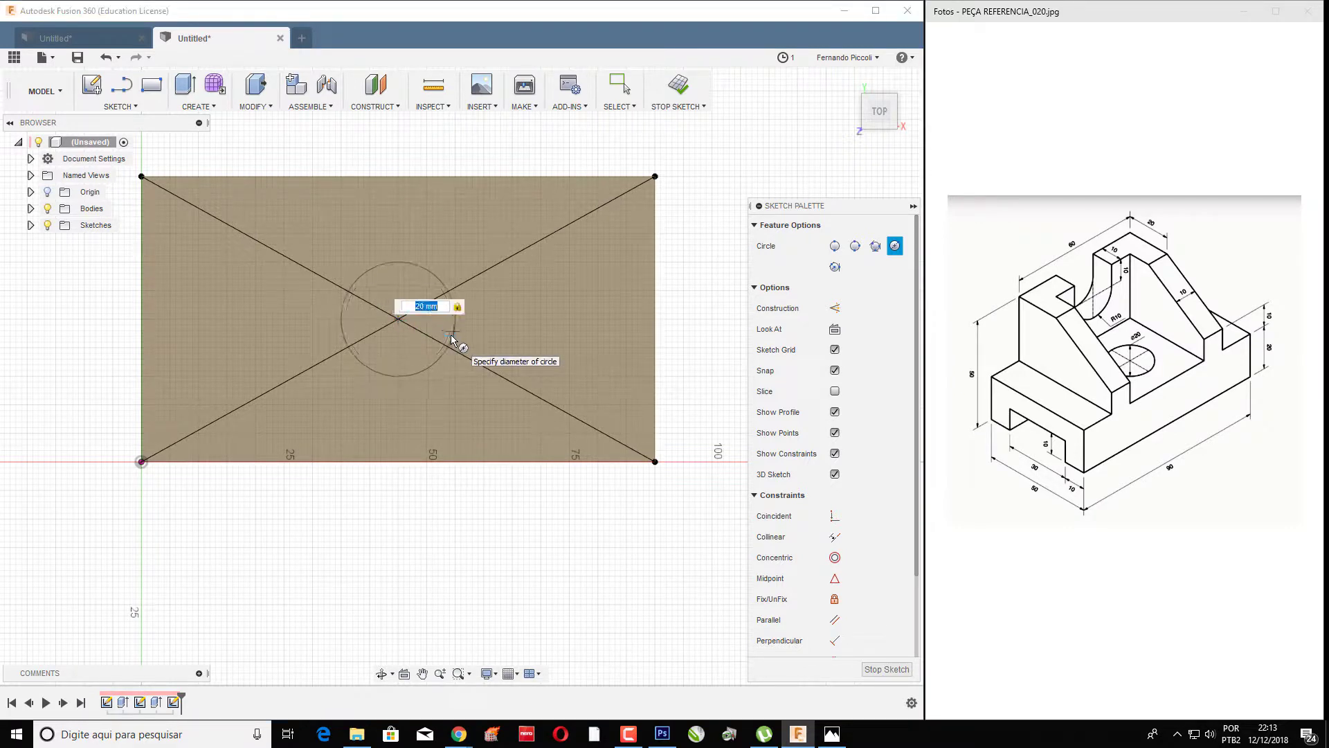
key(Return)
key(Escape)
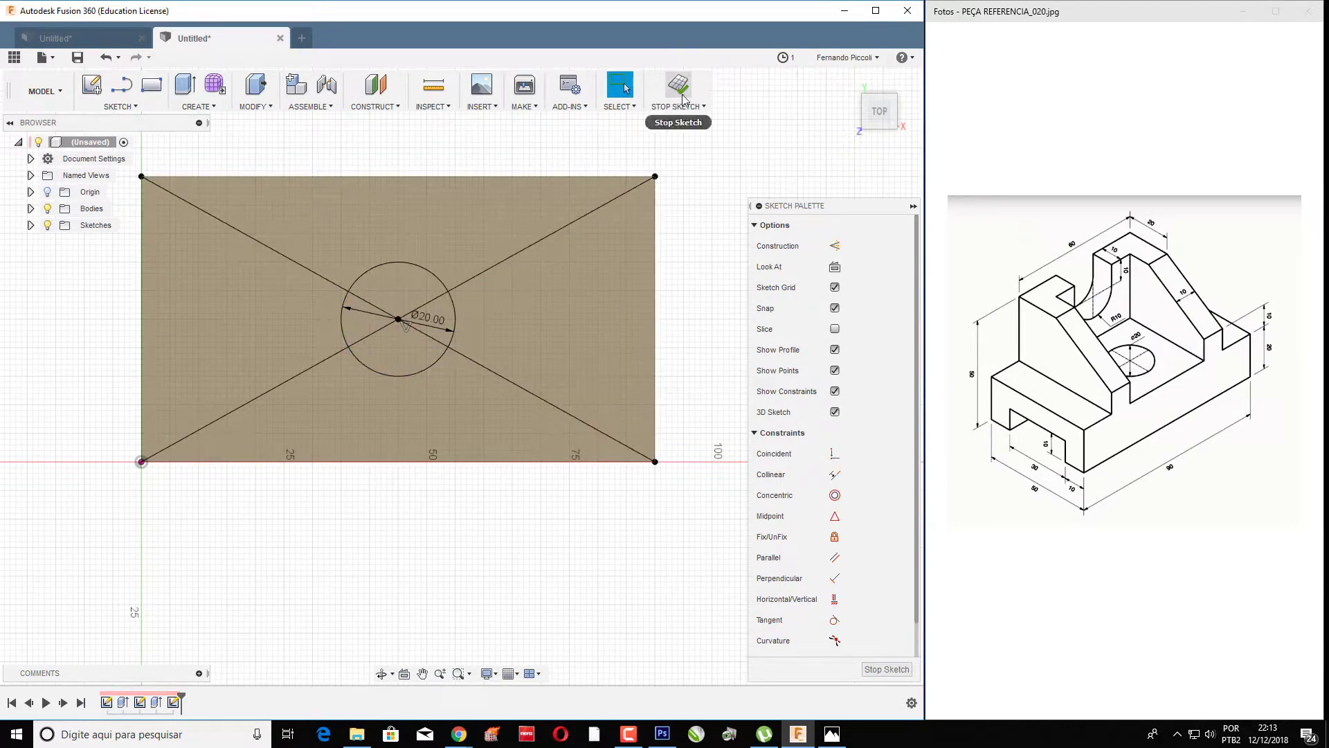
click(685, 87)
mouse_move(879, 111)
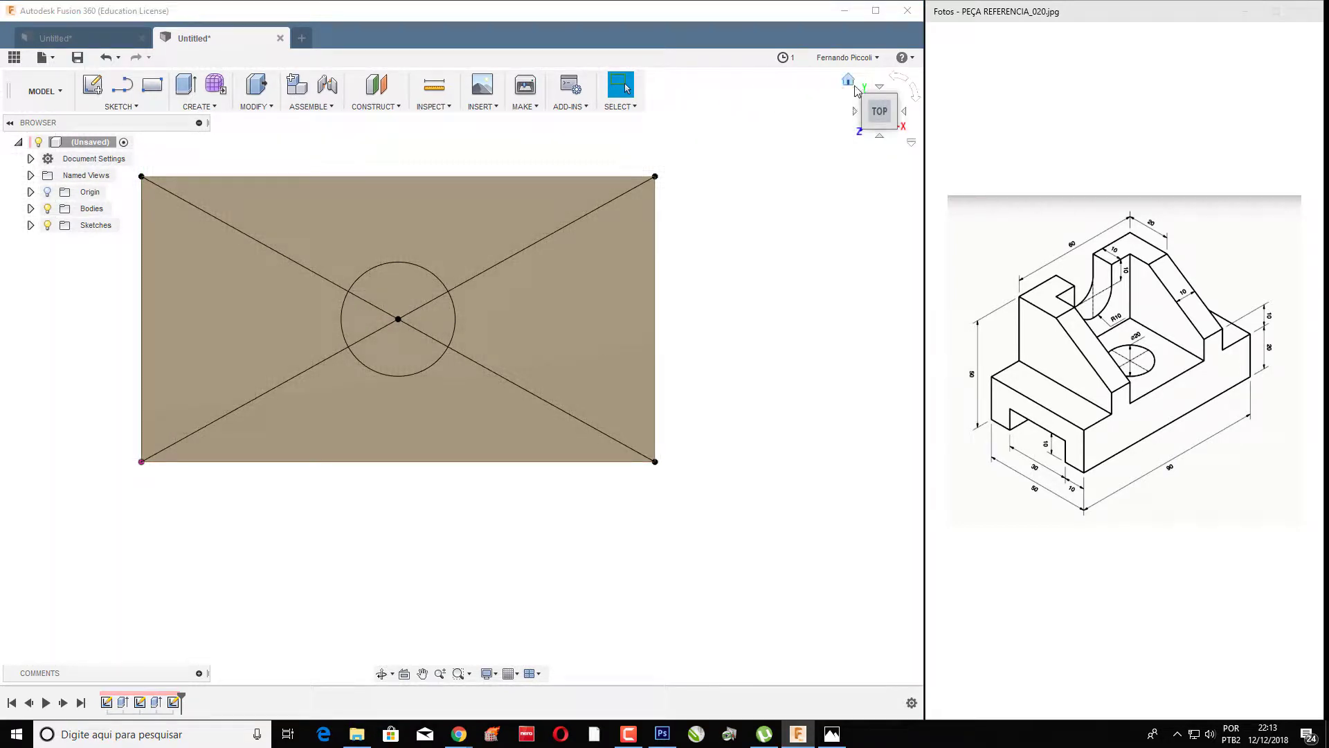
- Delete both diagonal lines from the top-face sketch
click(848, 83)
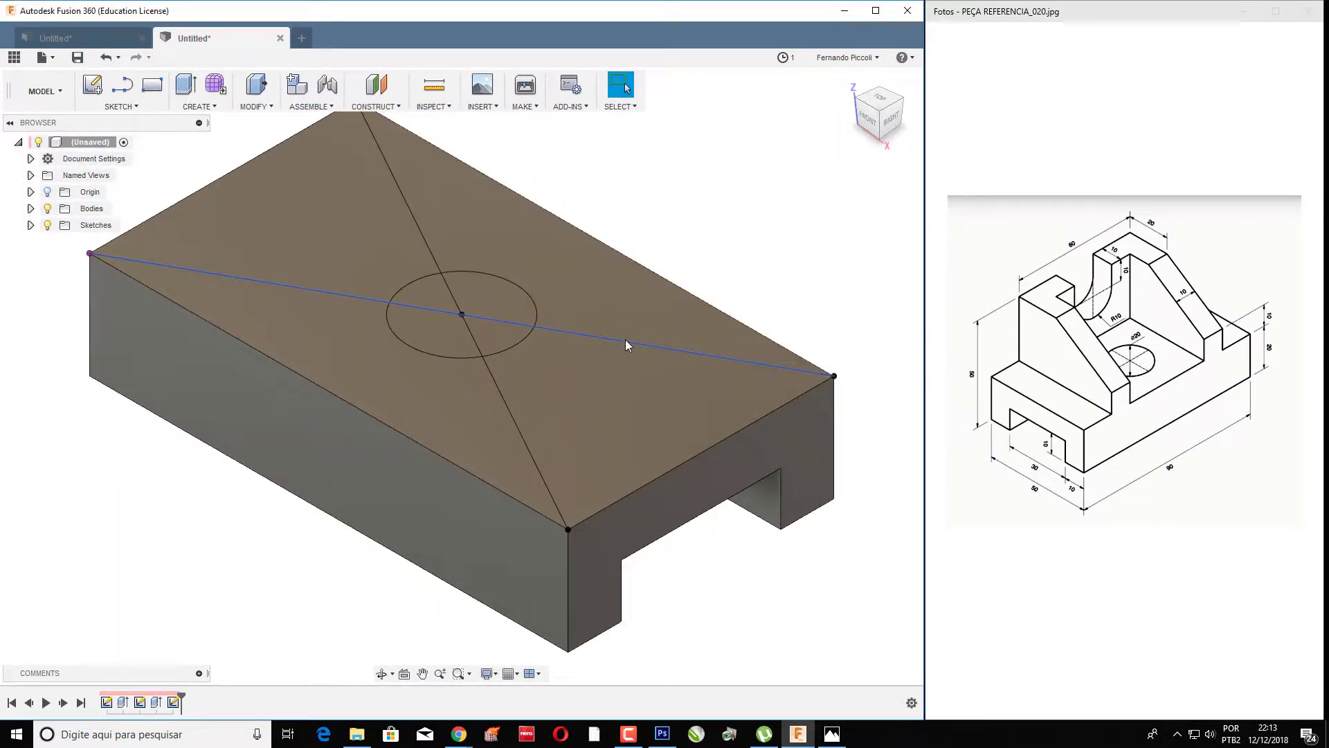
click(625, 341)
key(Delete)
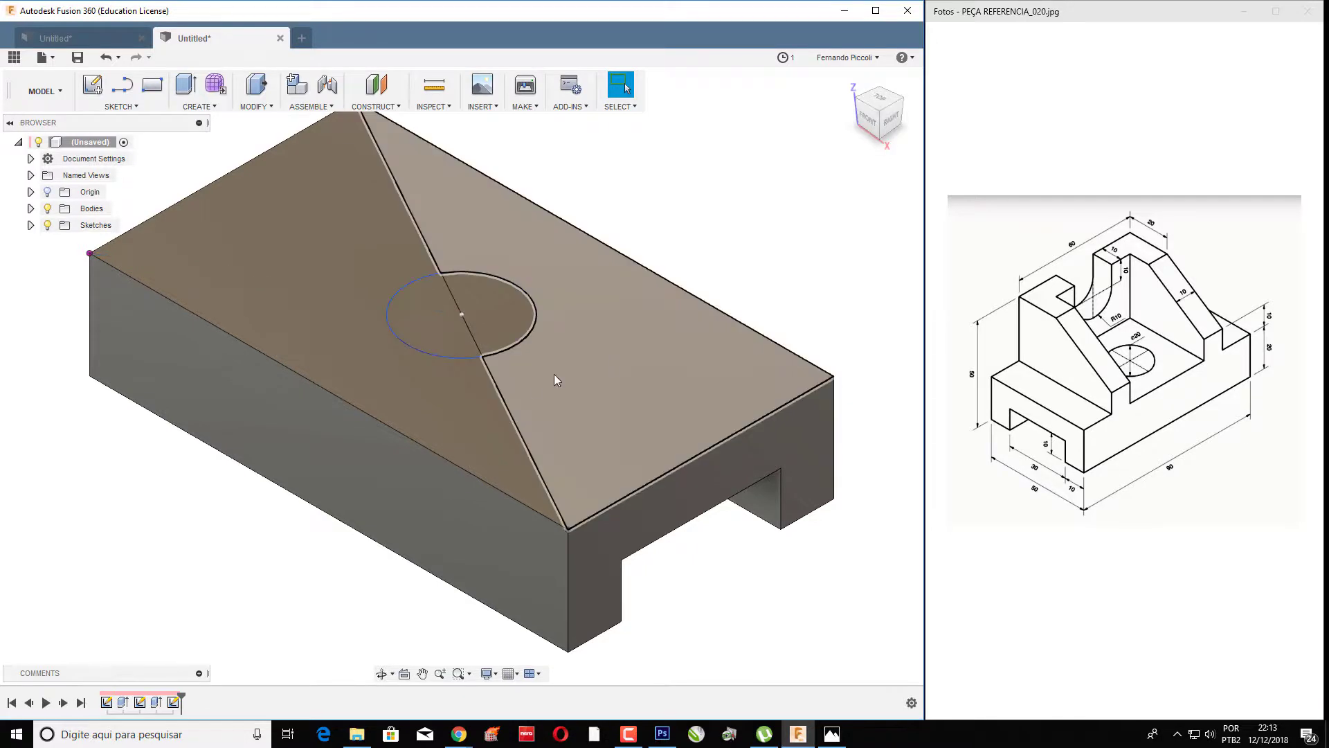
click(497, 388)
key(Delete)
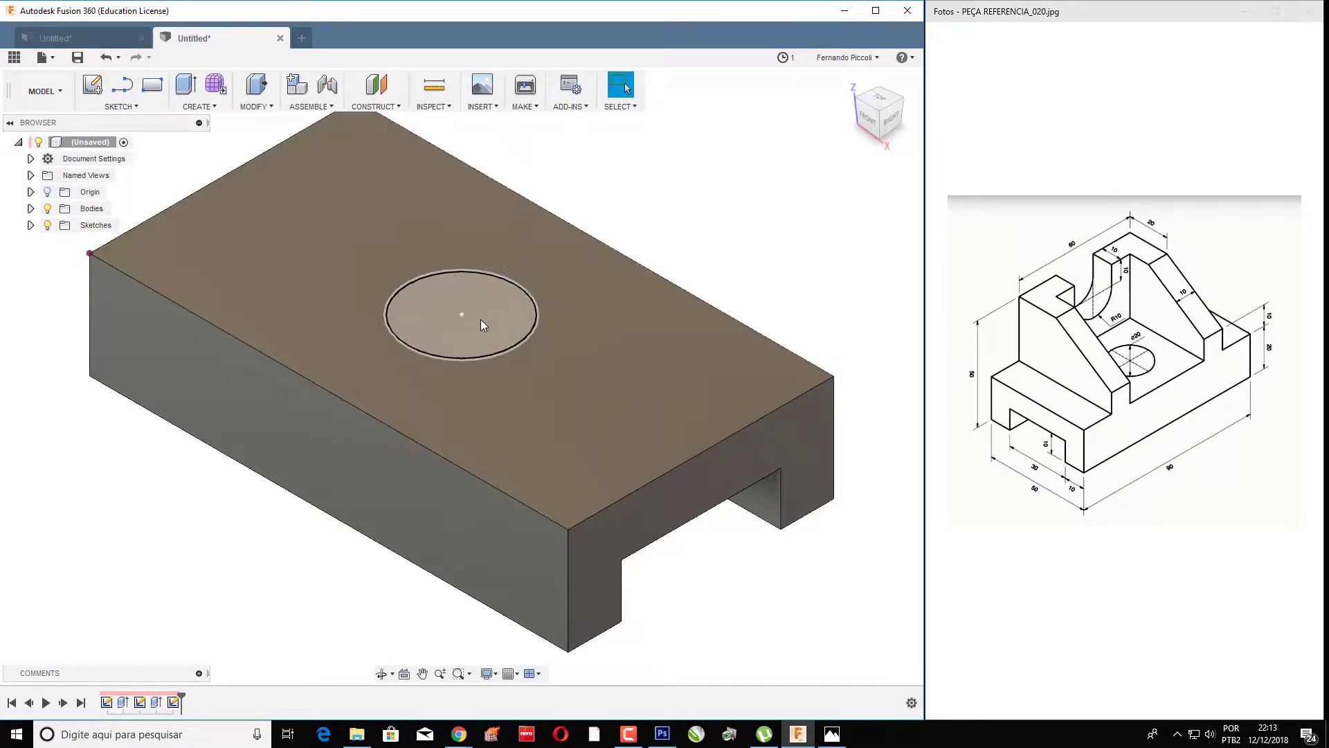
- Extrude-cut the 20 mm circle down through the block as a through-hole
right_click(481, 318)
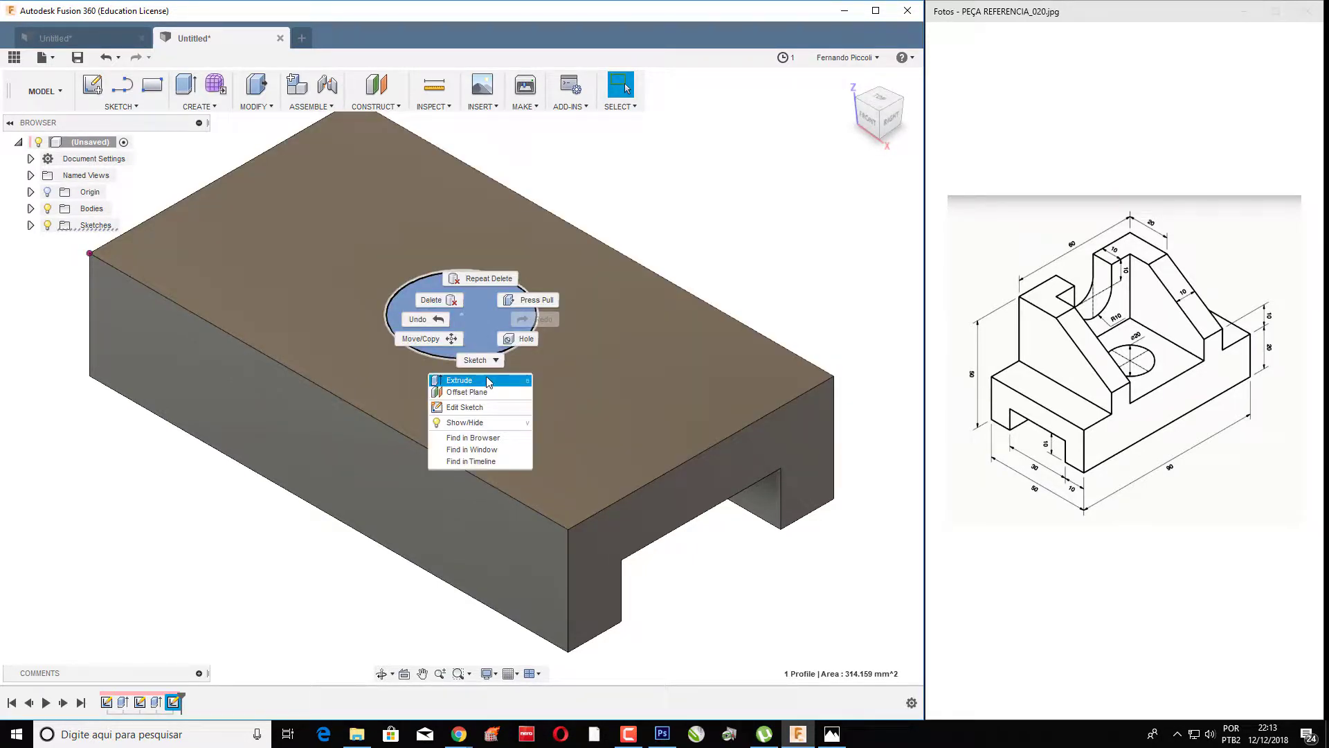
click(457, 380)
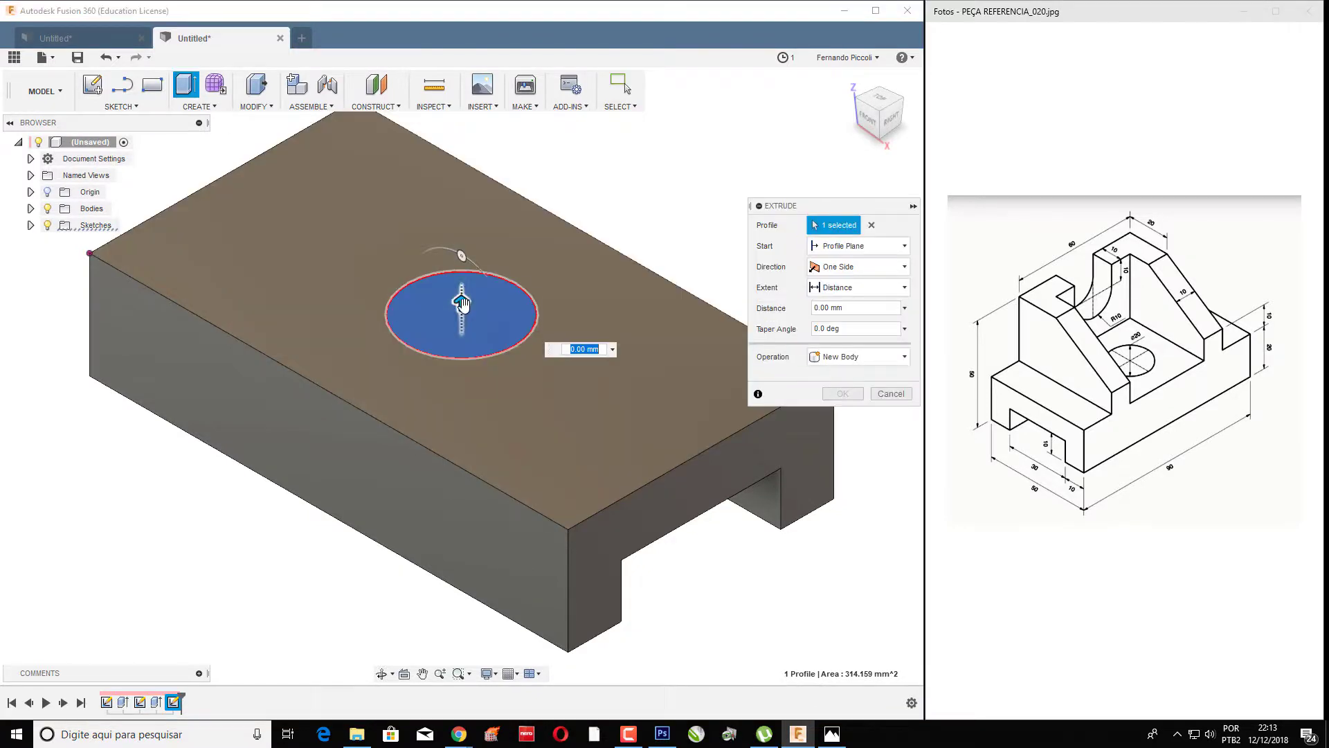
drag(485, 504, 460, 562)
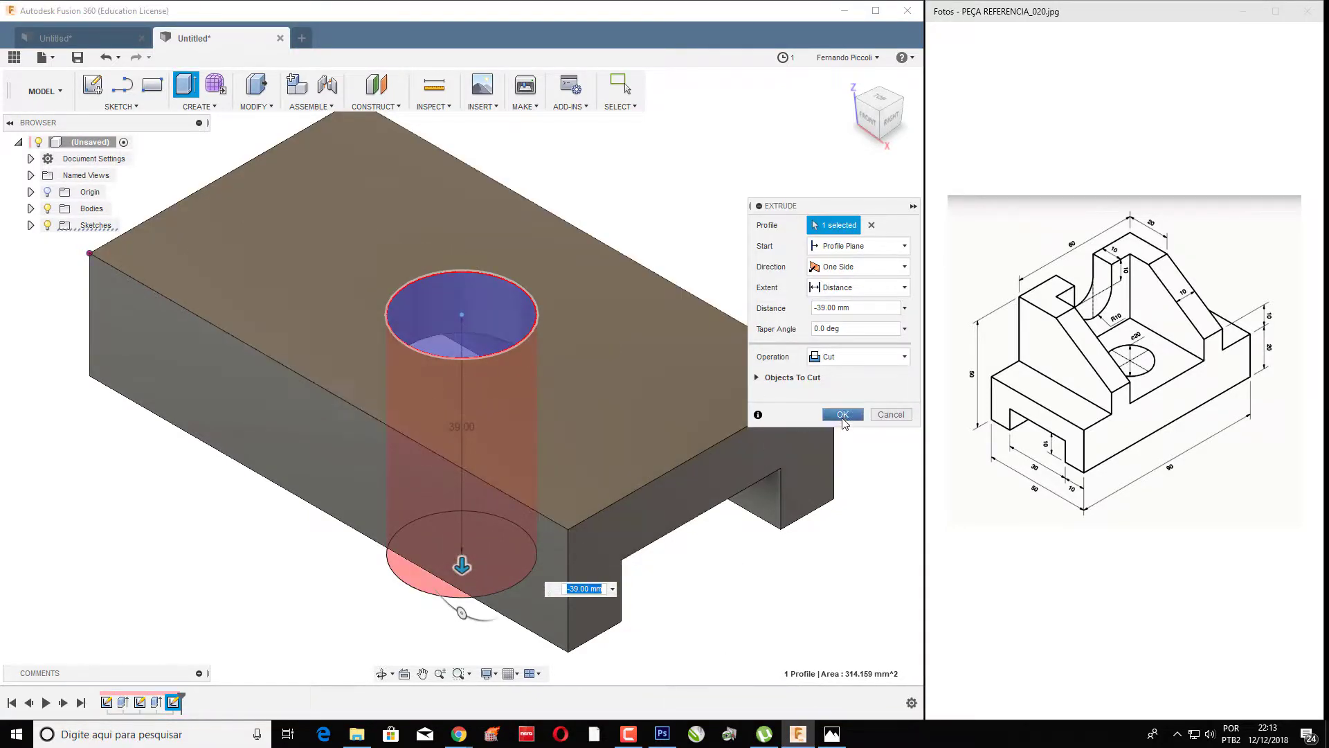
click(842, 414)
middle_drag(721, 210, 734, 241)
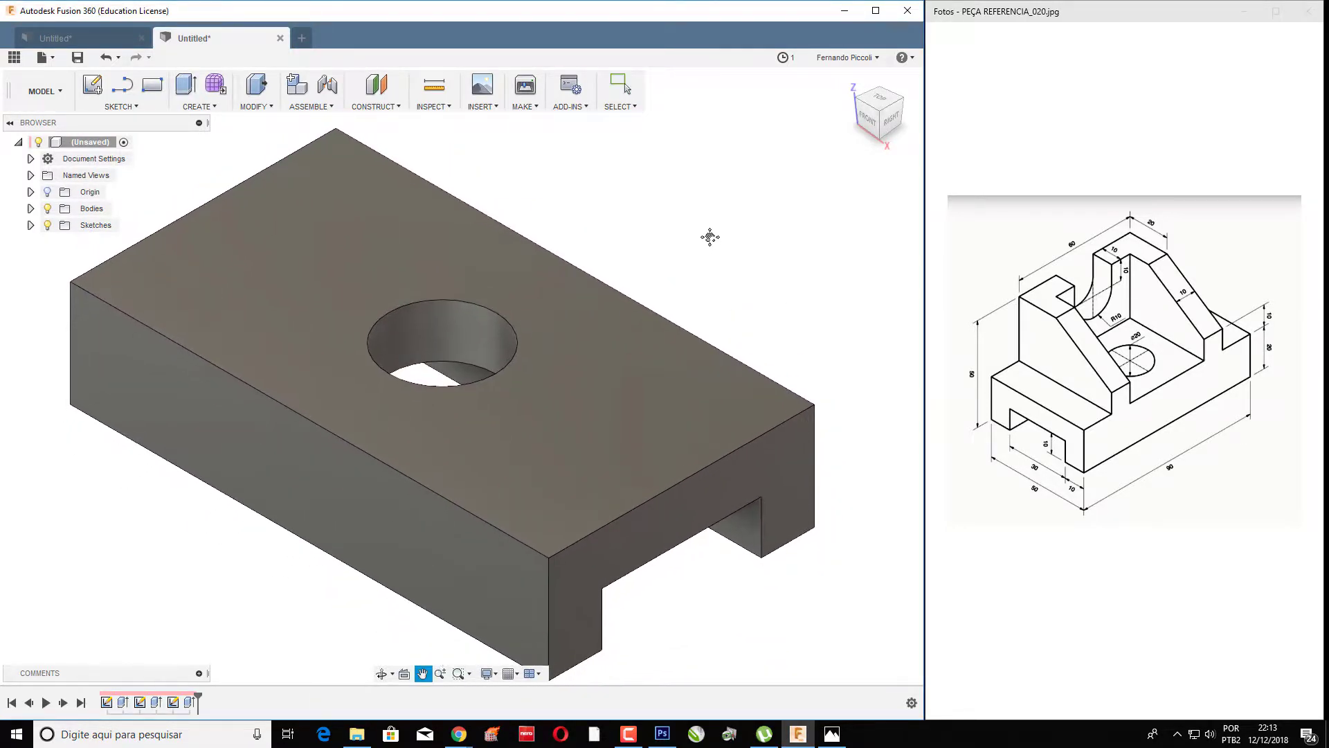
click(903, 102)
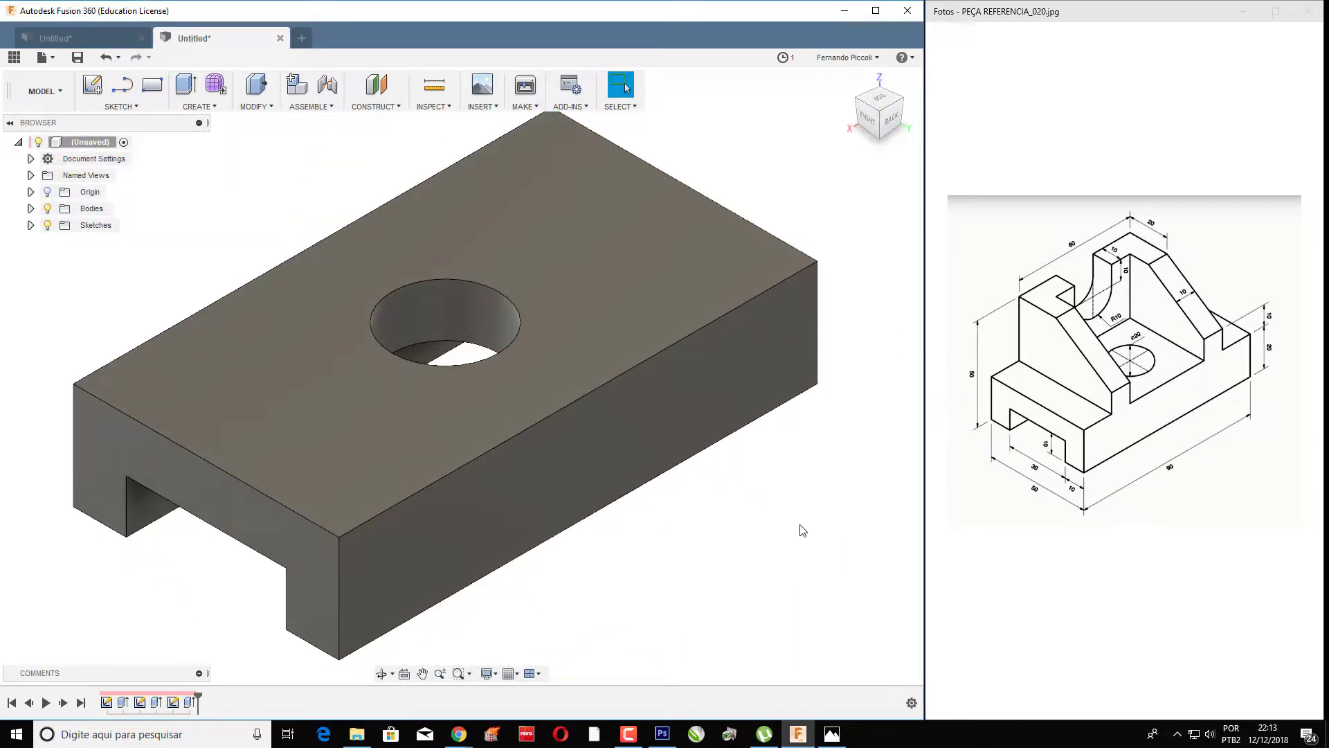
scroll(724, 554, down, 5)
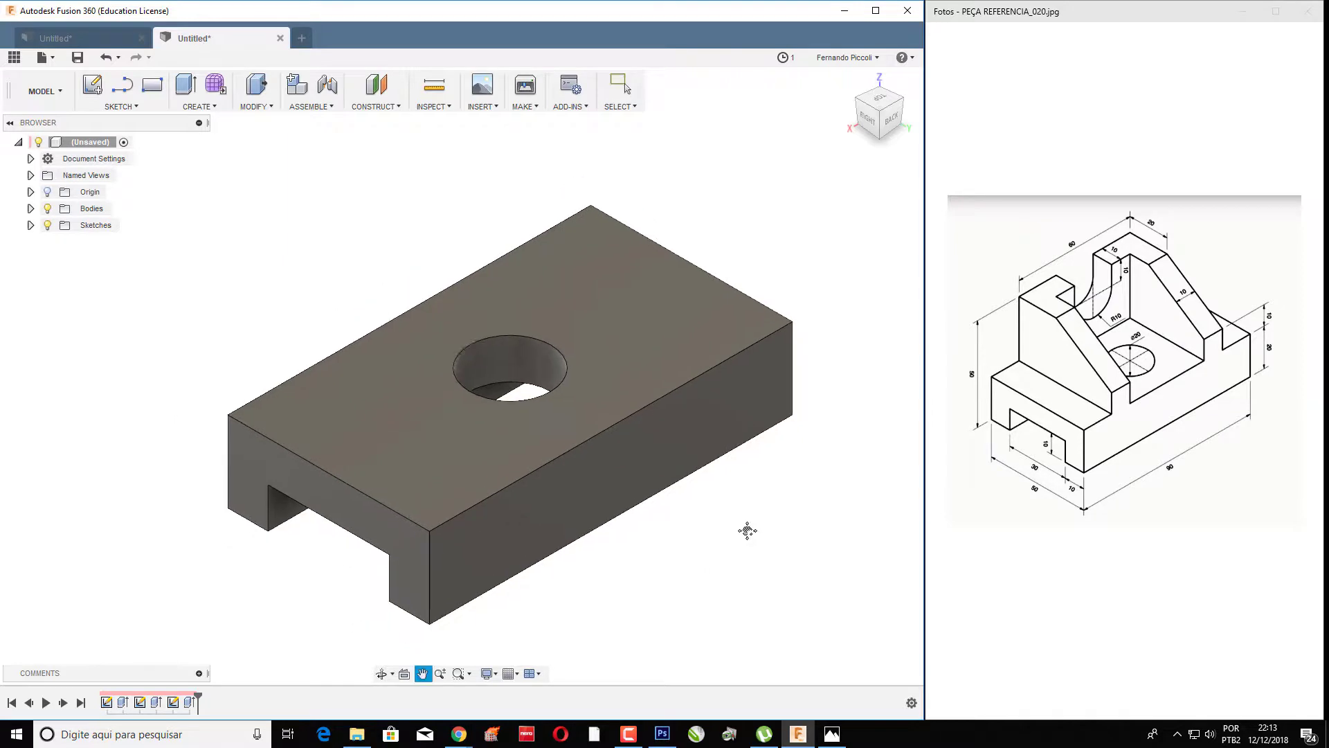
- Create a plane along the long top edge at 0.50 distance and sketch on Plane1
middle_drag(748, 528, 730, 492)
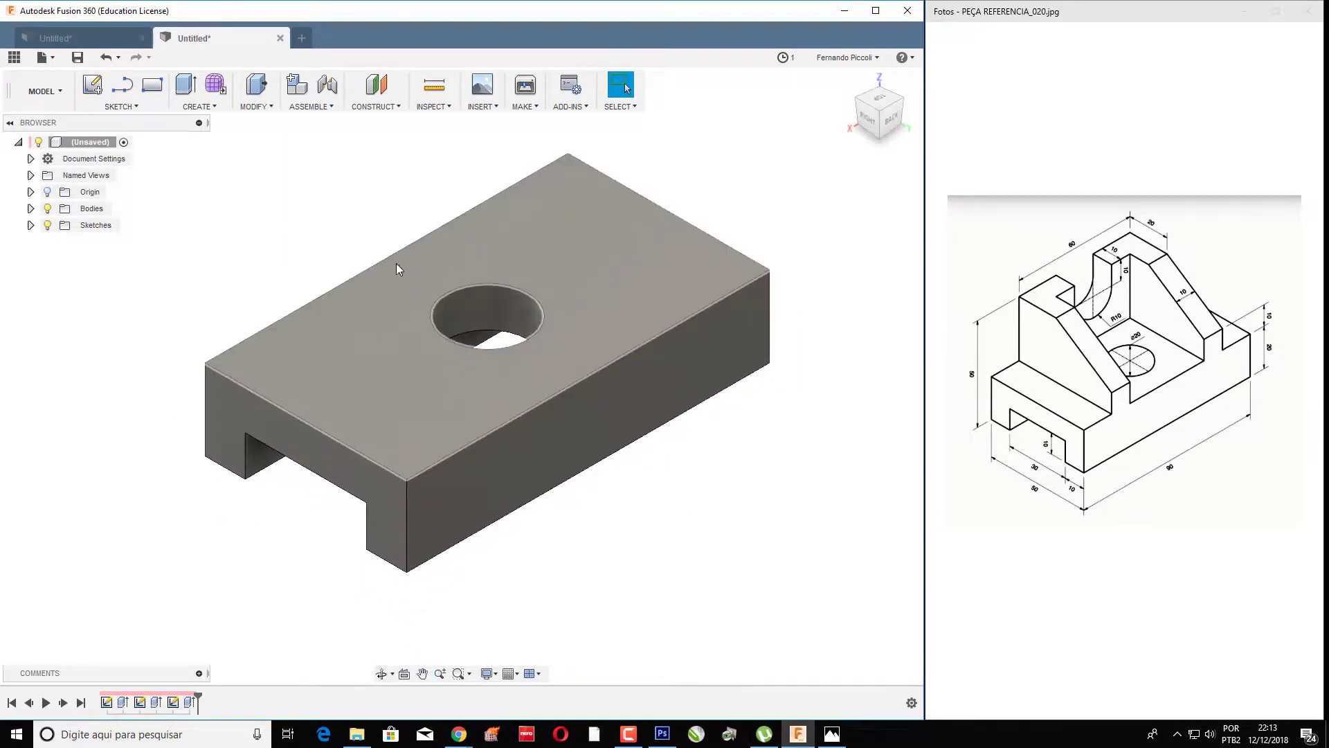
click(375, 106)
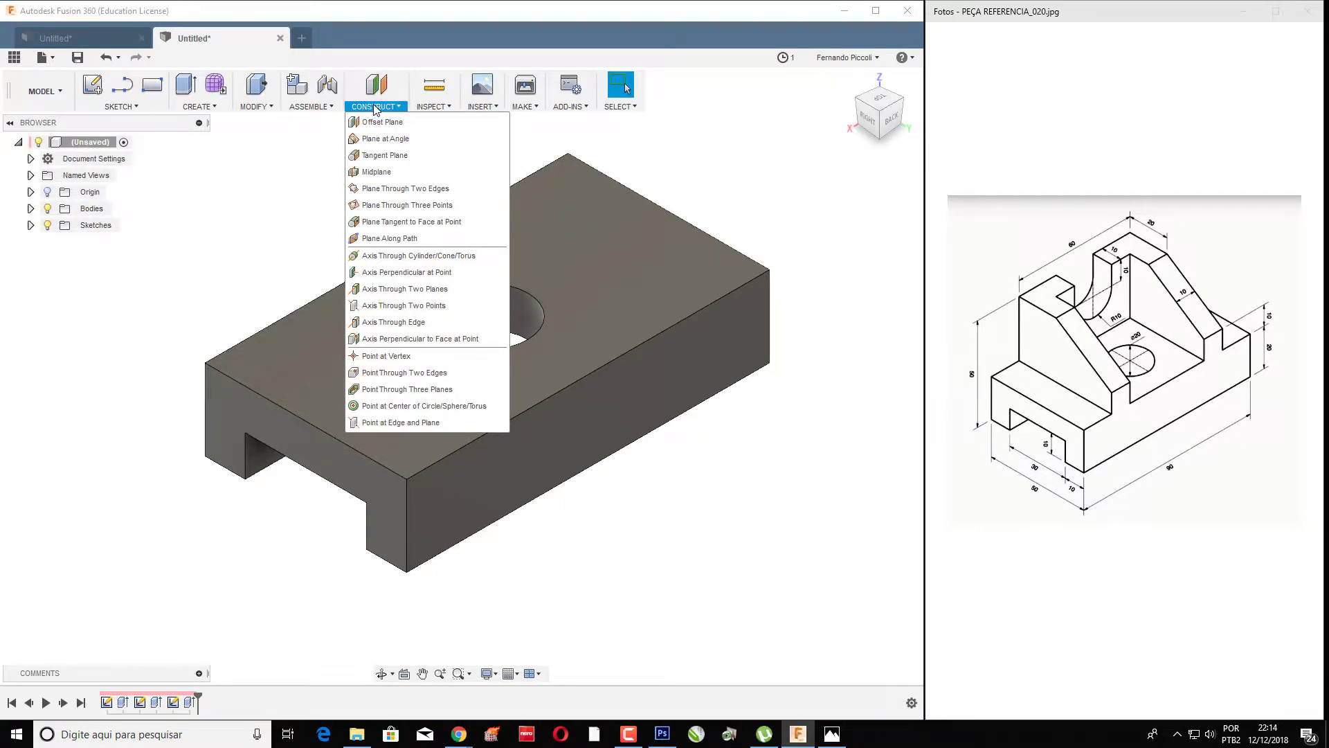
click(416, 239)
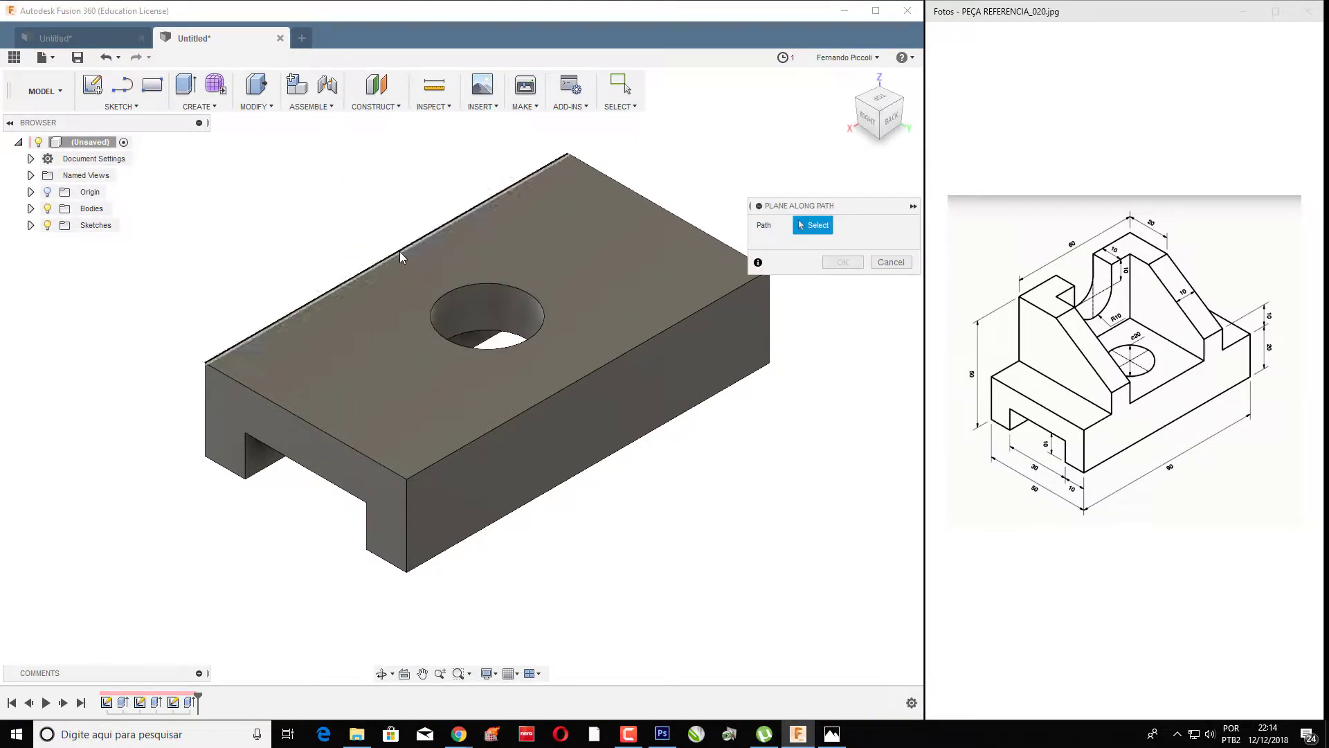
click(400, 251)
drag(386, 257, 373, 263)
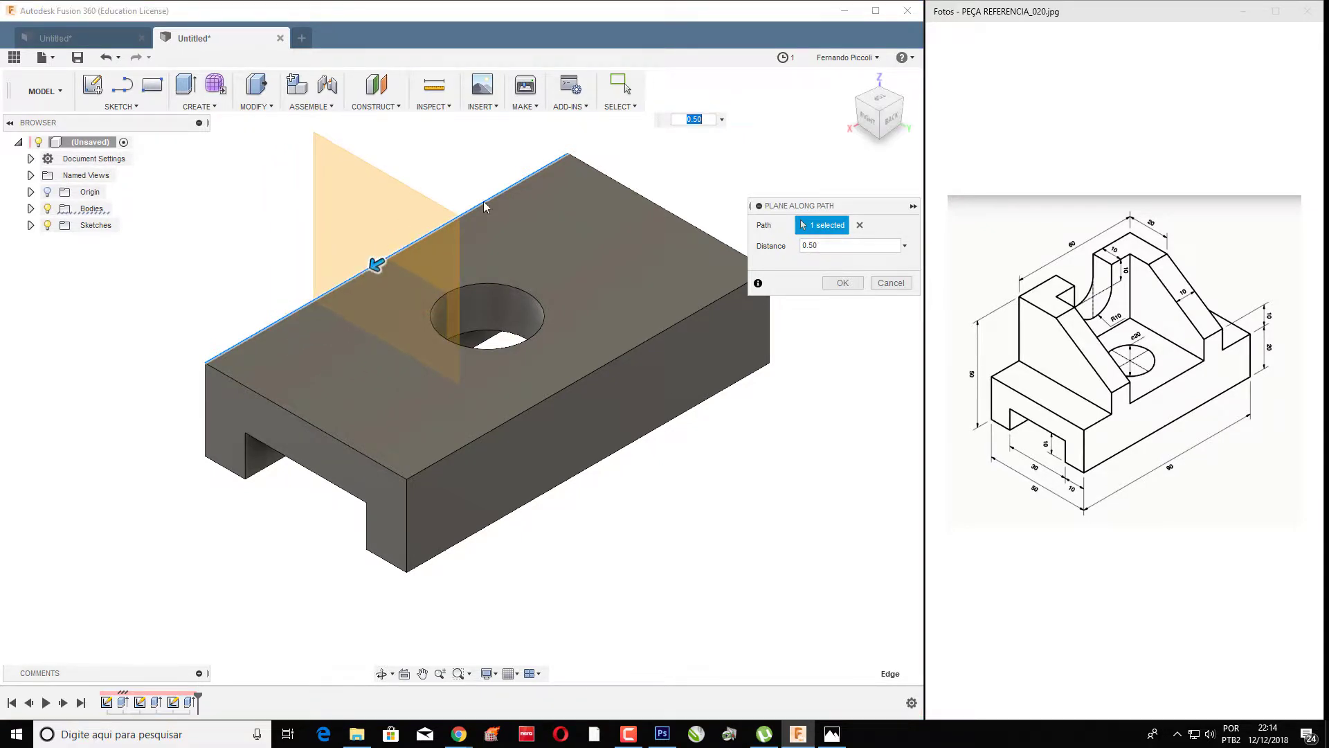
click(857, 286)
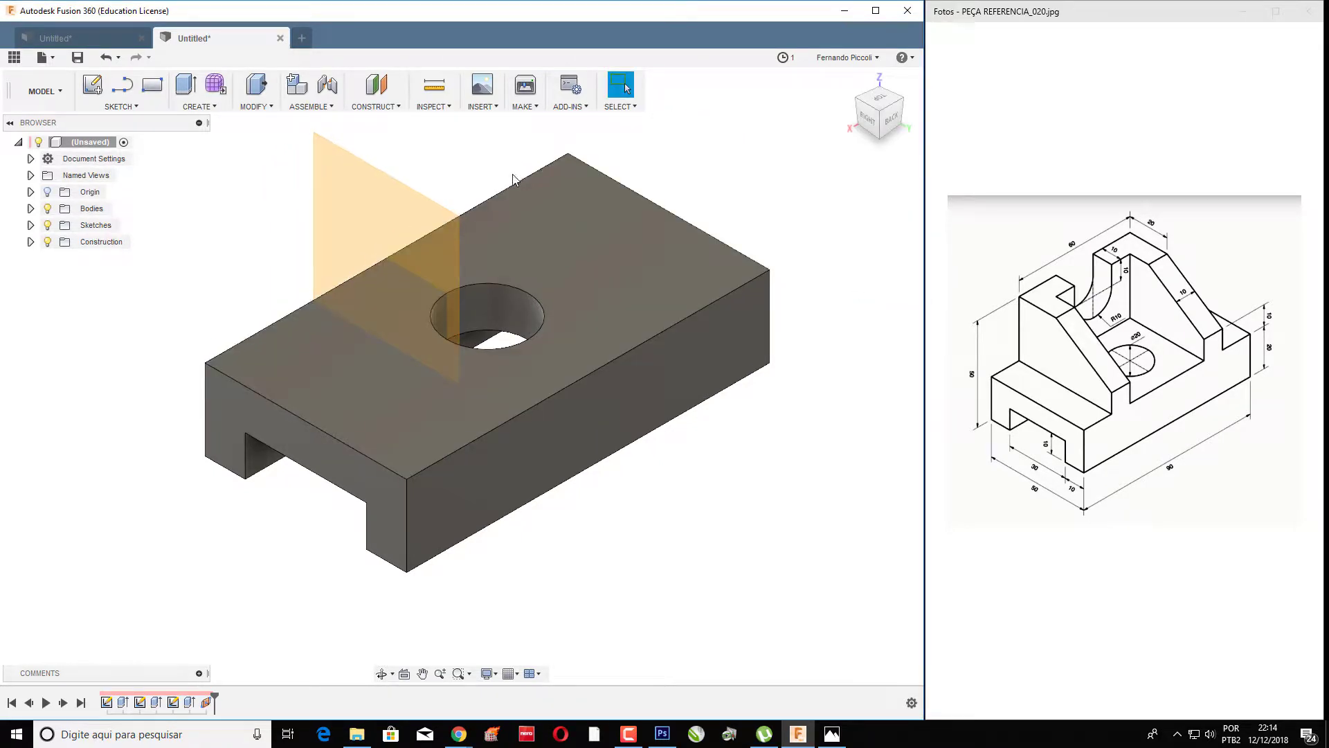
click(360, 193)
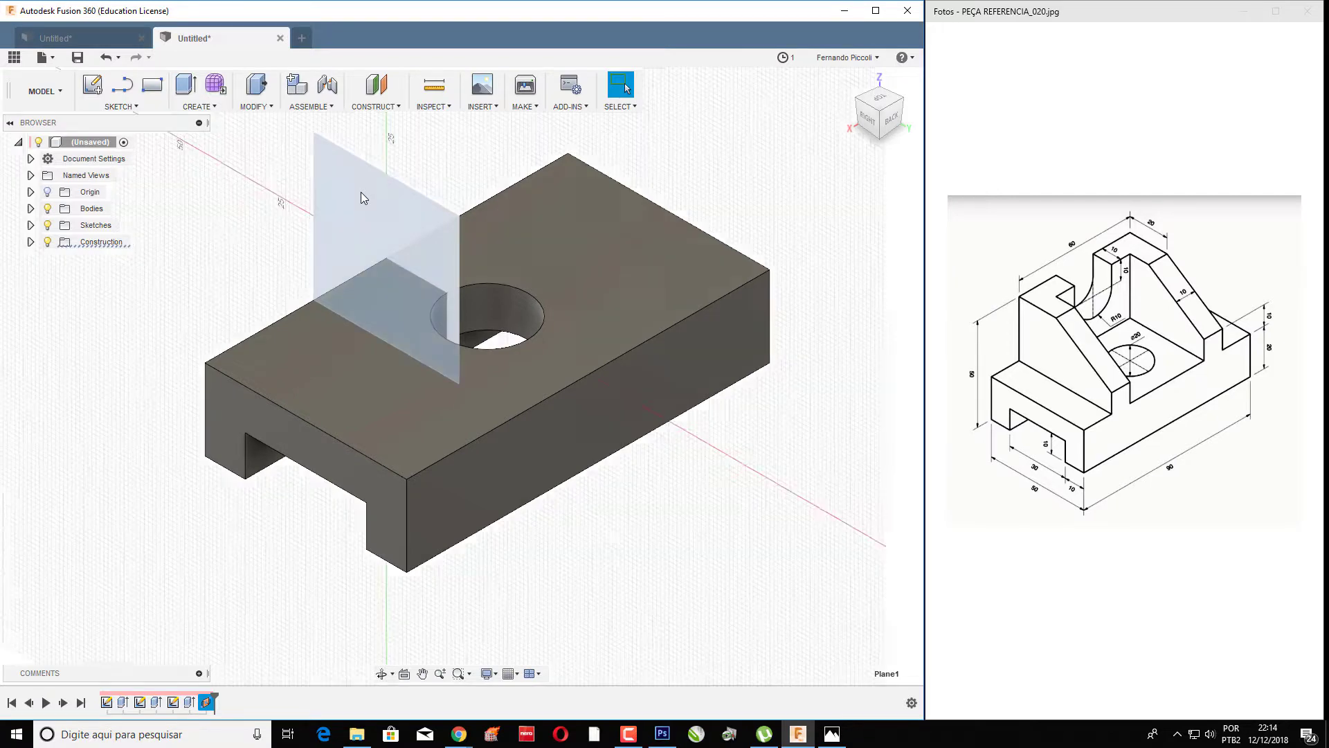
- Draw a 50 mm vertical line up from the profile's bottom-left corner
middle_drag(148, 248, 227, 258)
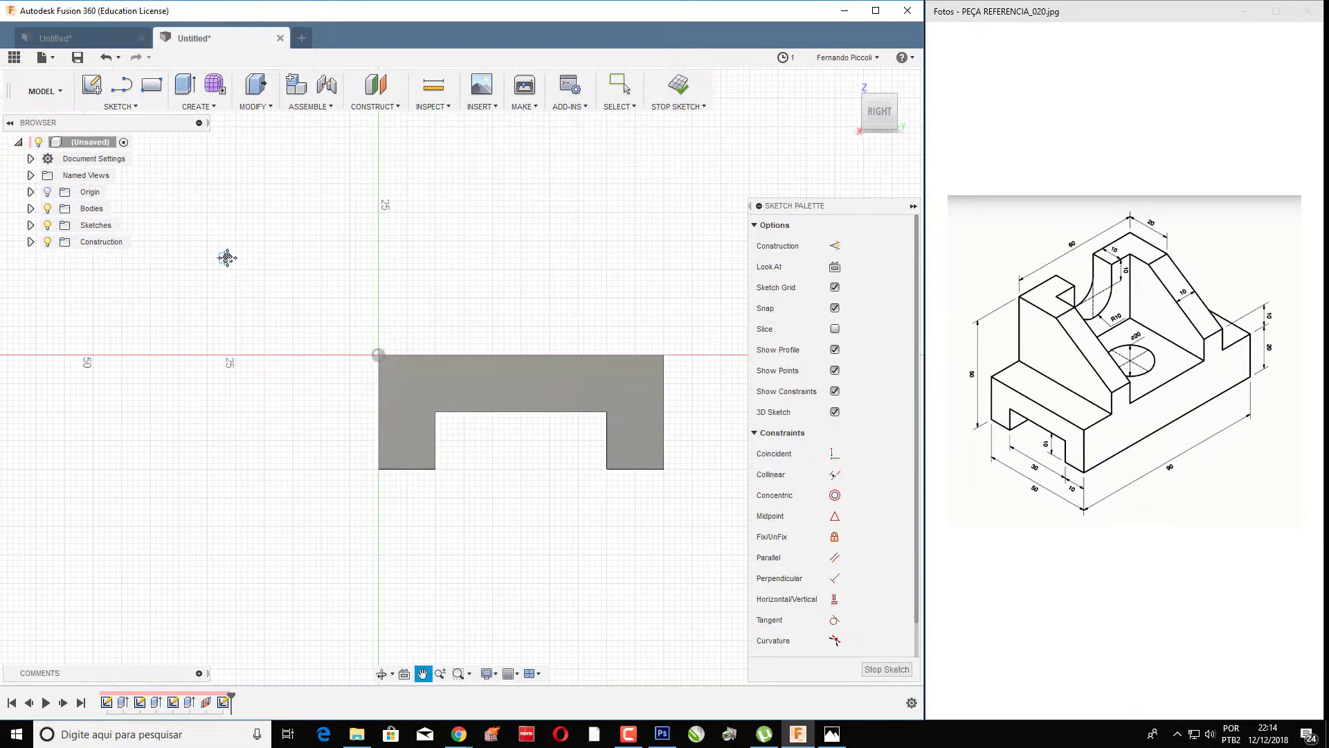
key(l)
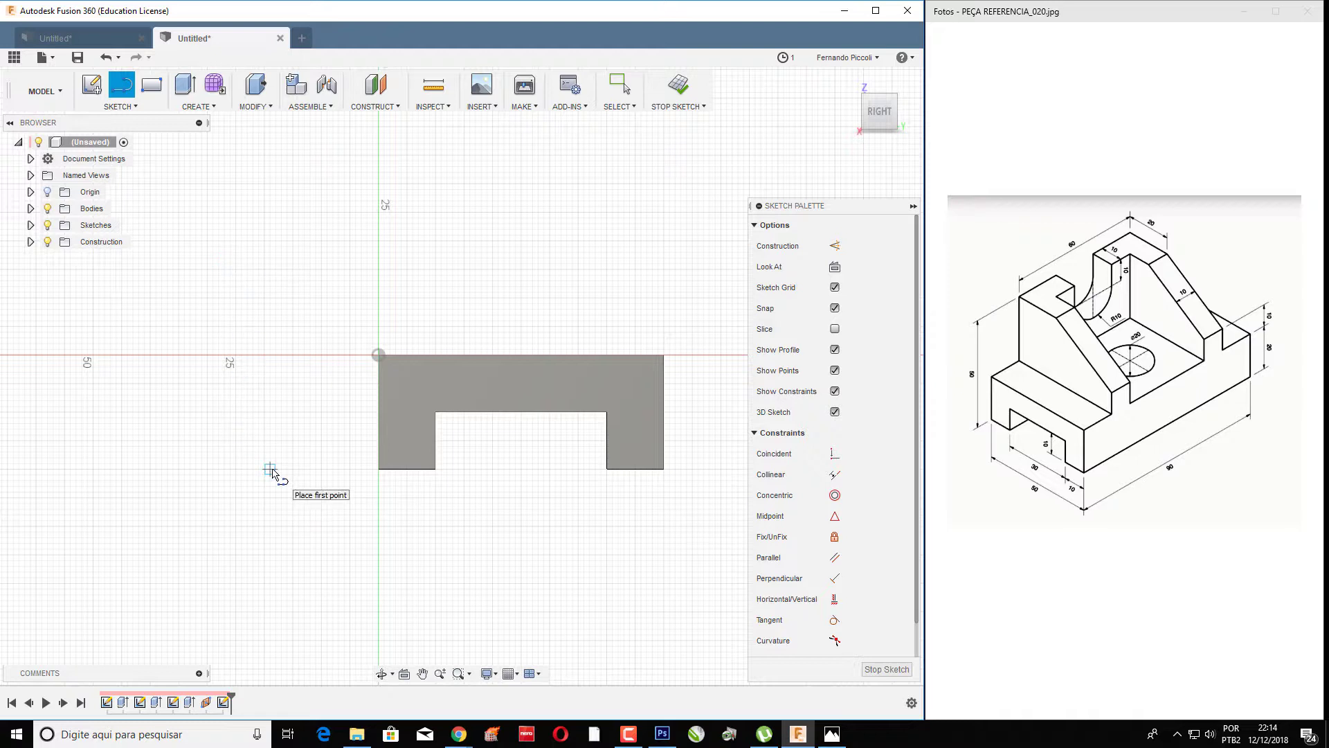
click(378, 468)
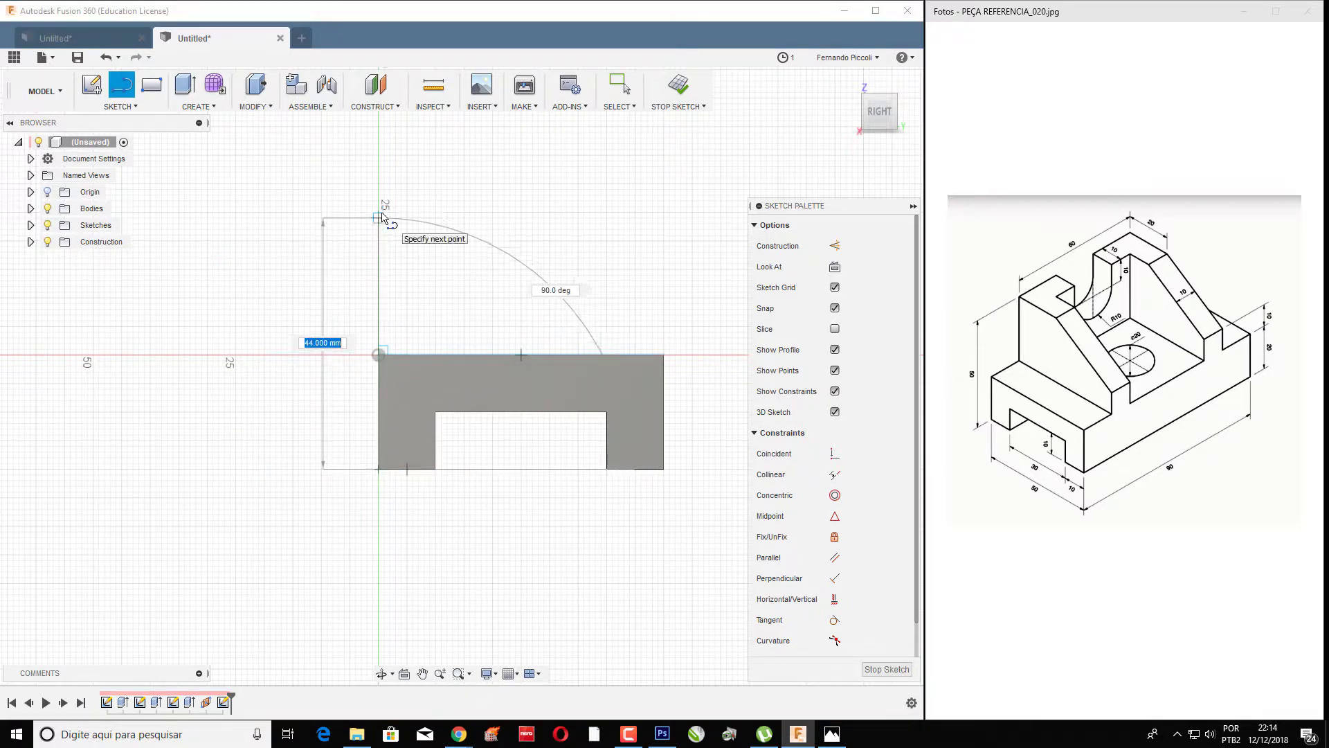
text(50)
key(Tab)
key(Tab)
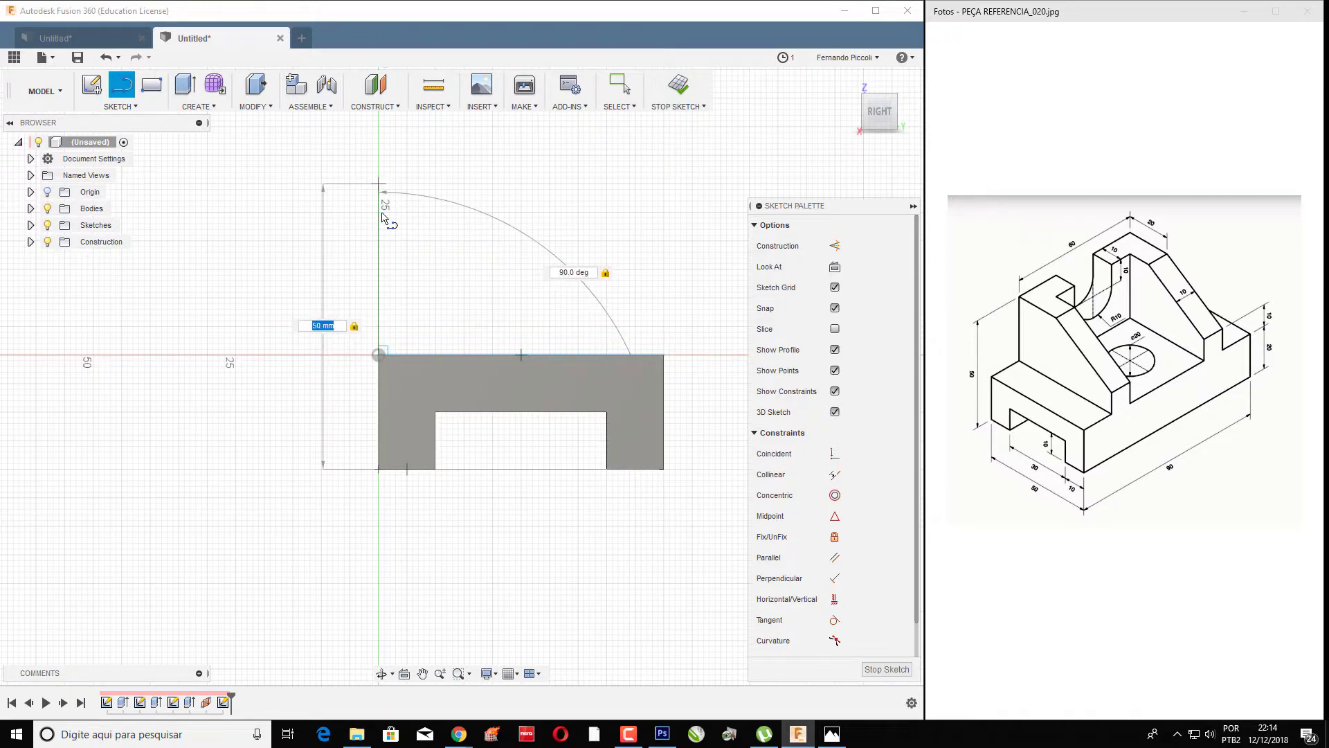
key(Return)
key(Escape)
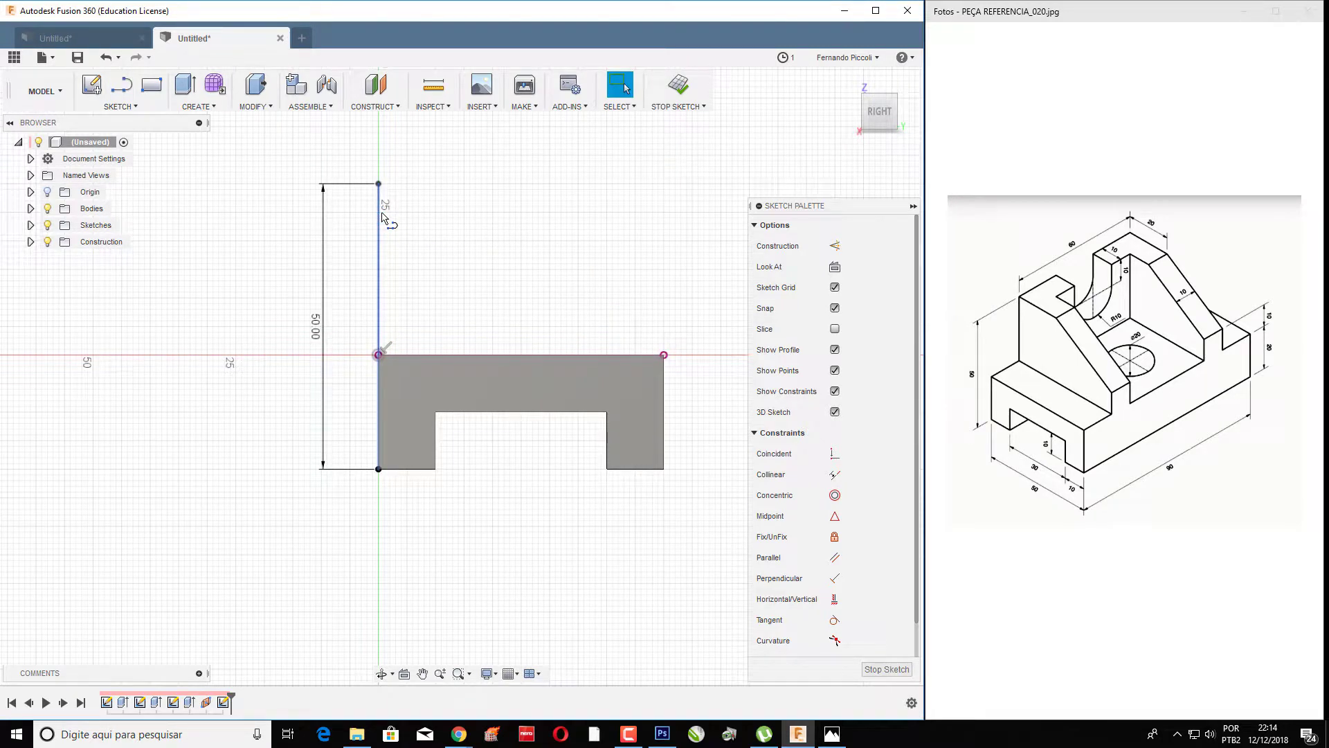
- Draw a 20 mm horizontal top line from the top of the 50 mm line
key(l)
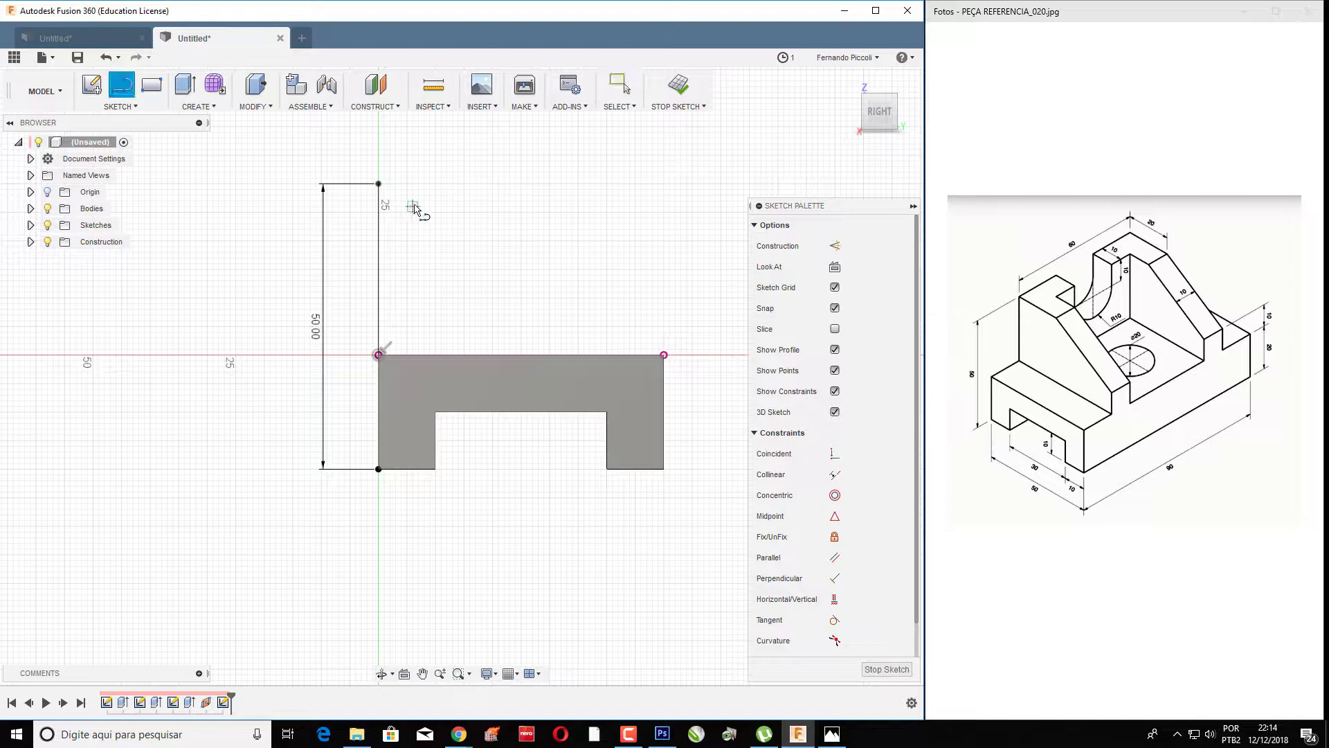
drag(378, 183, 446, 173)
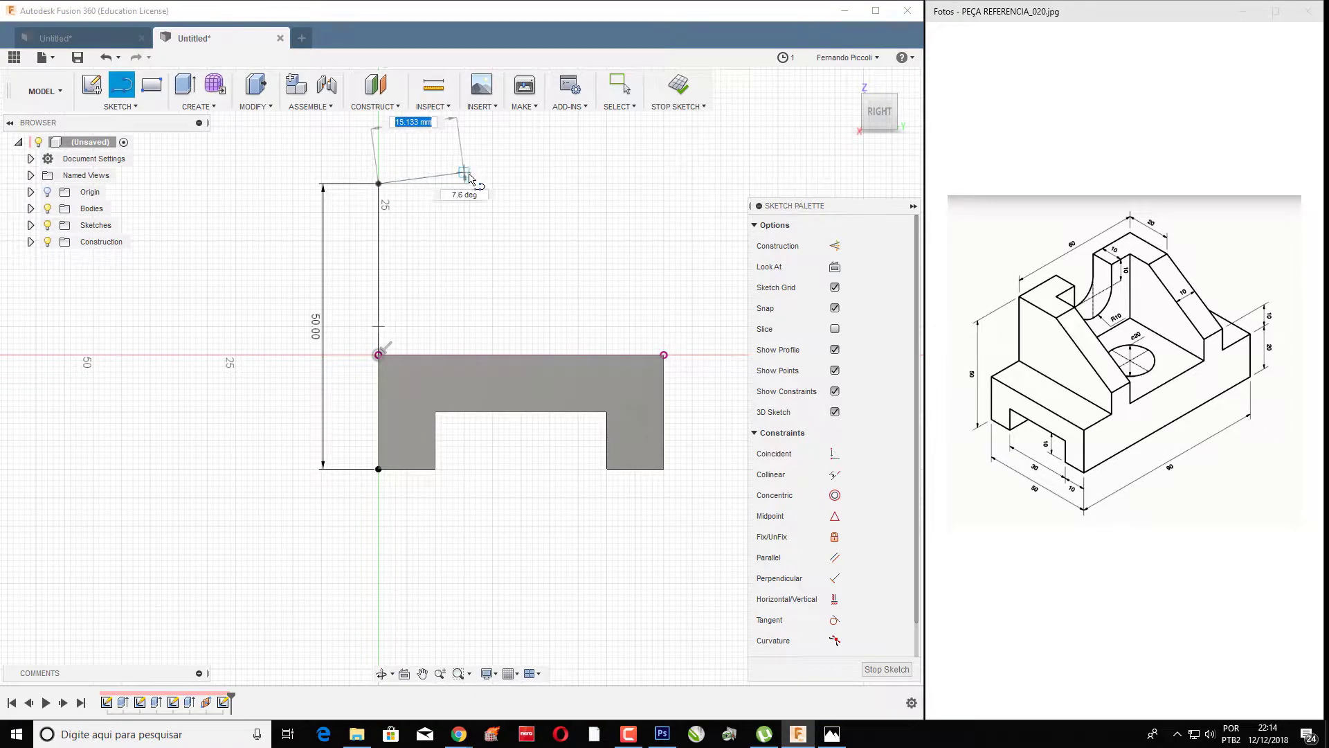
text(20)
key(Tab)
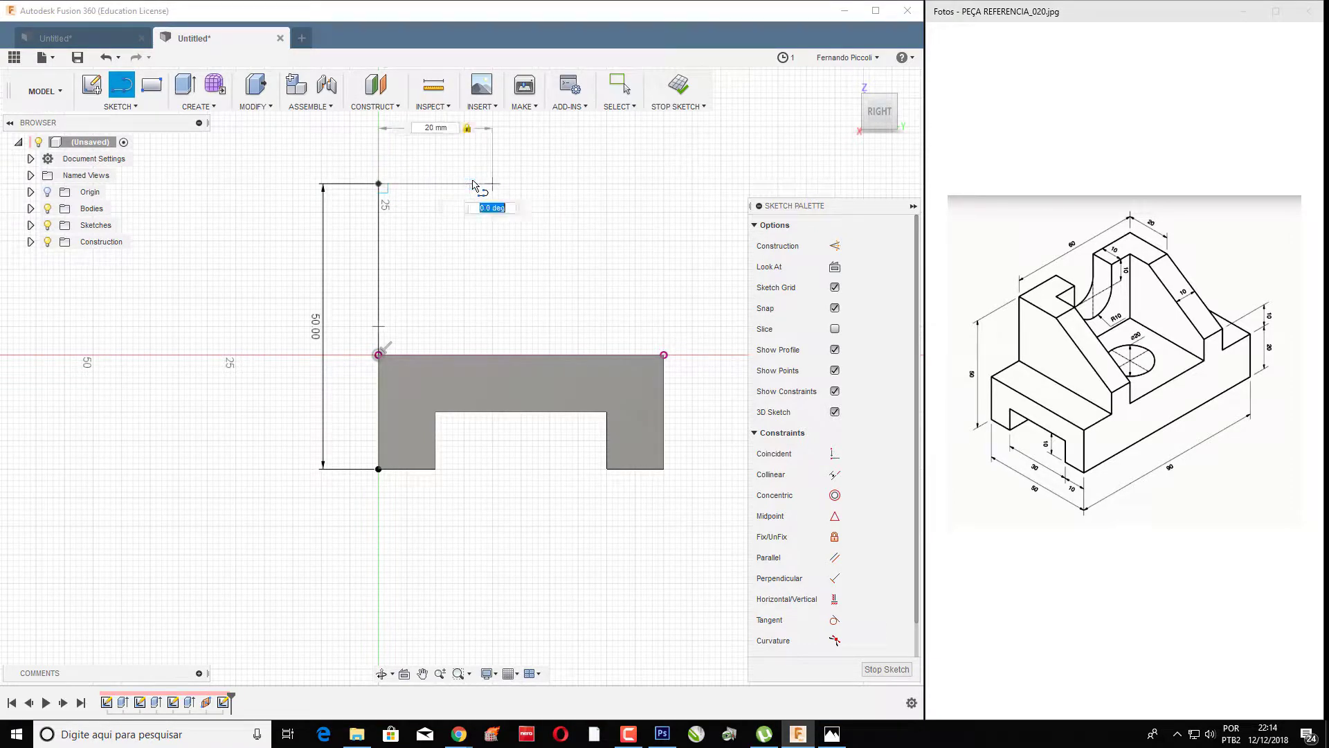
key(Tab)
key(Return)
key(Escape)
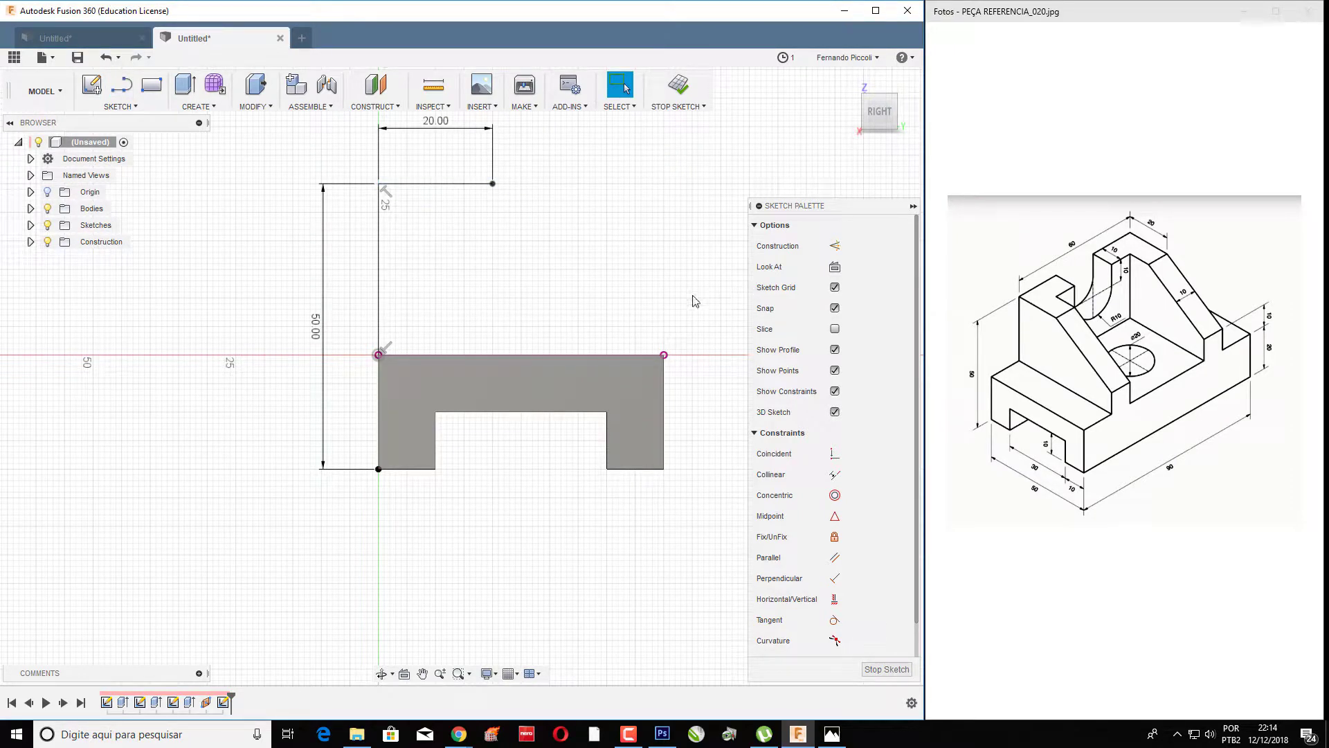
- Draw a 10 mm vertical edge up from the base's top-right corner
key(l)
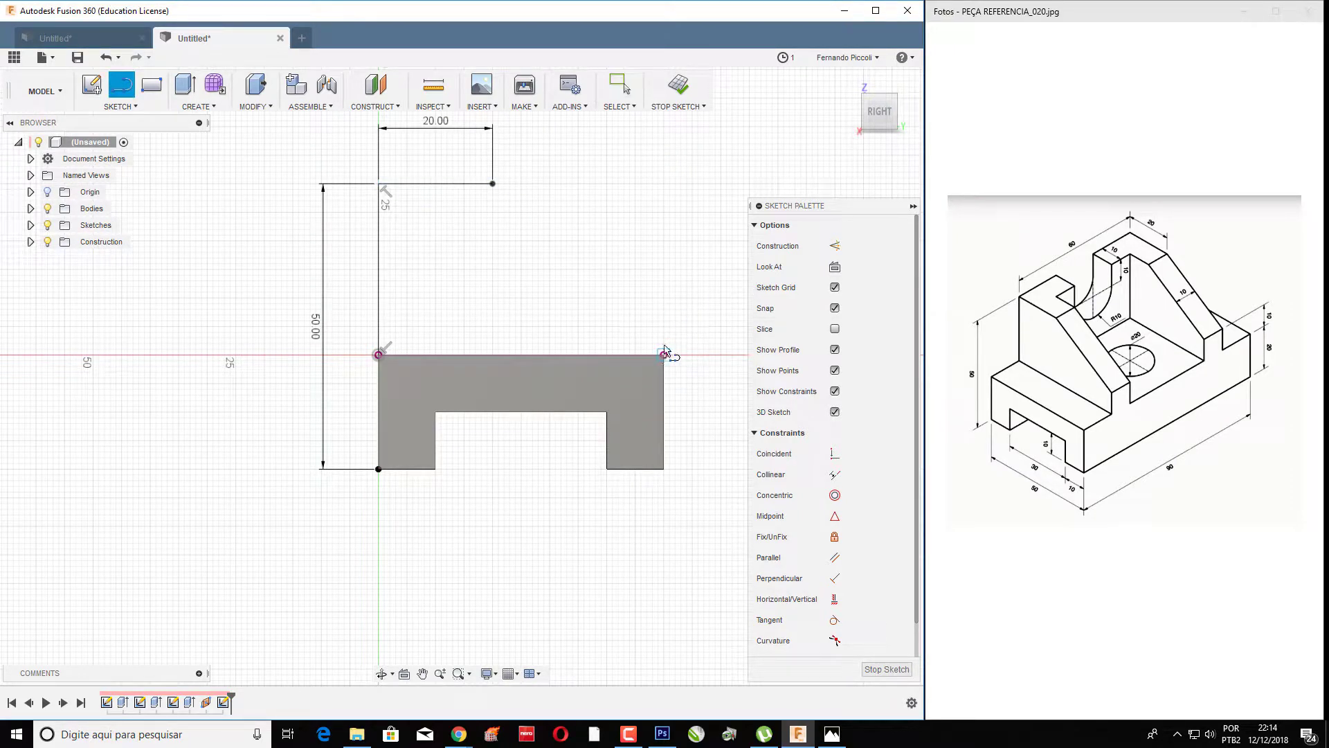
click(663, 355)
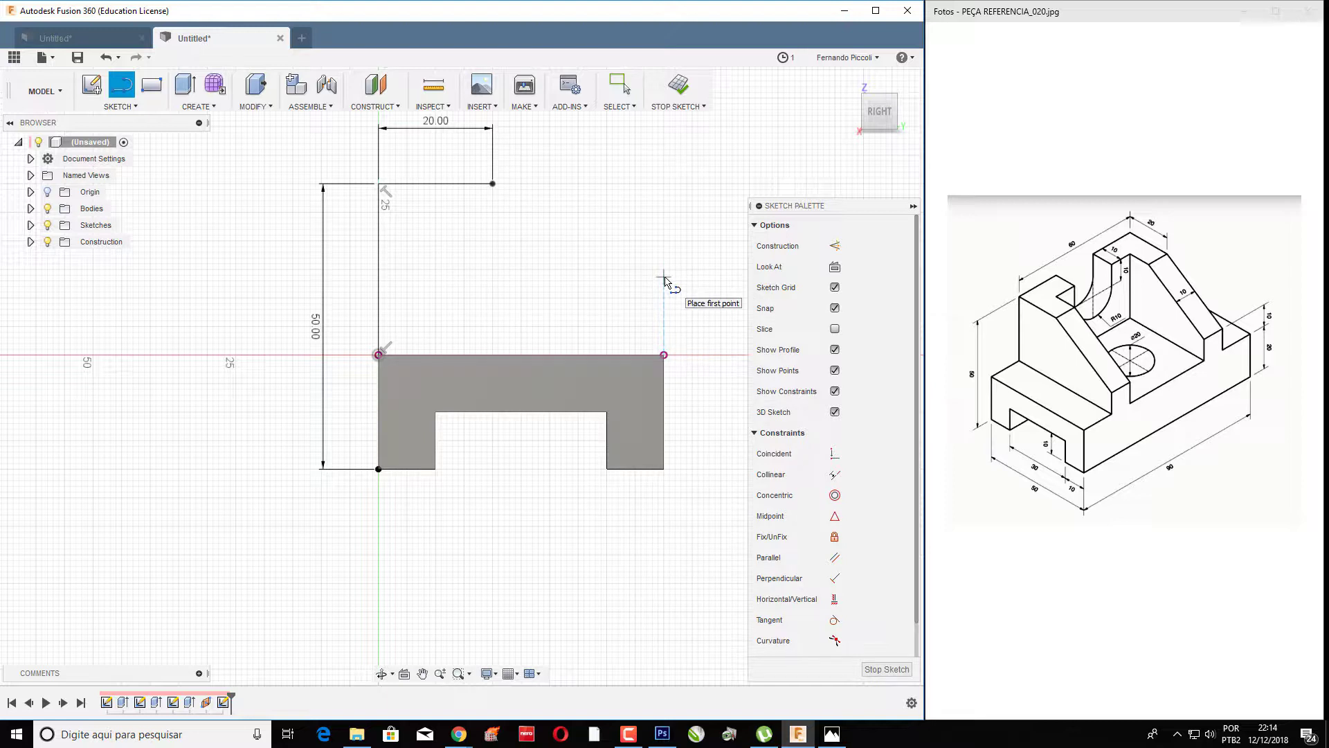
key(Escape)
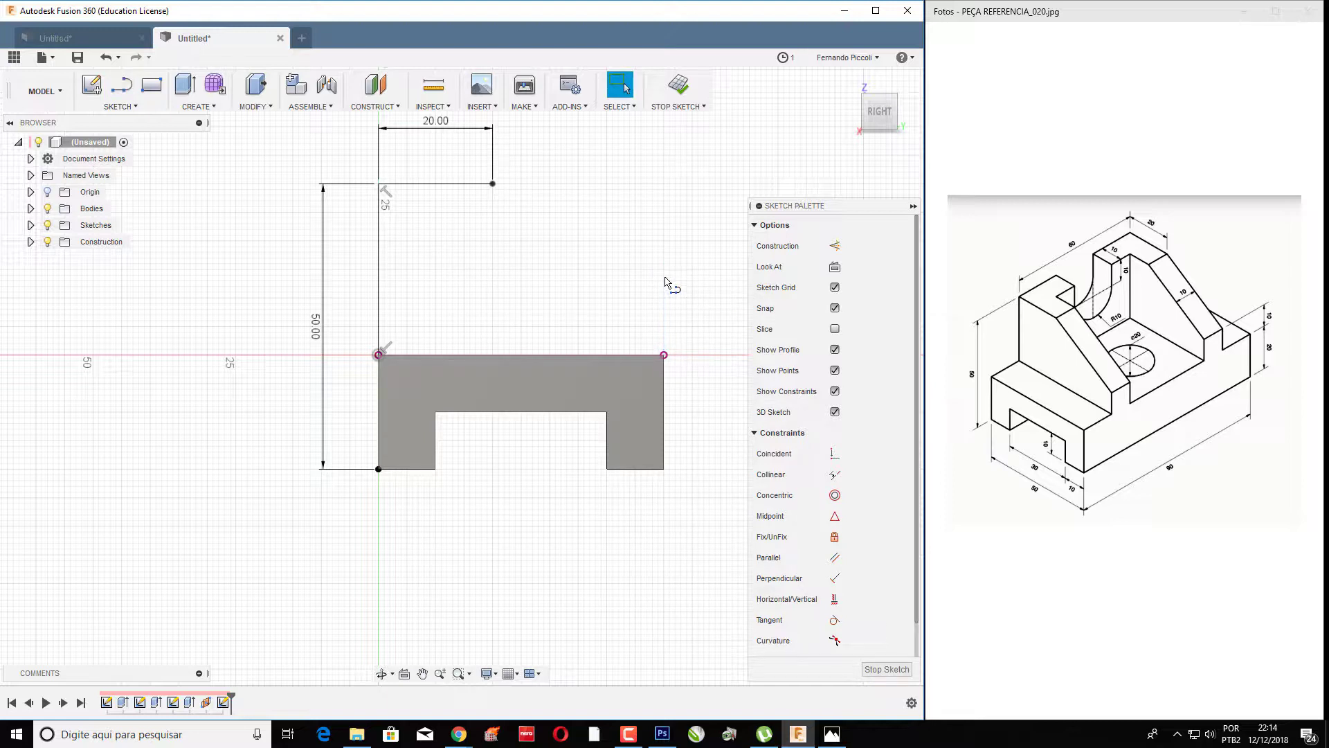
key(l)
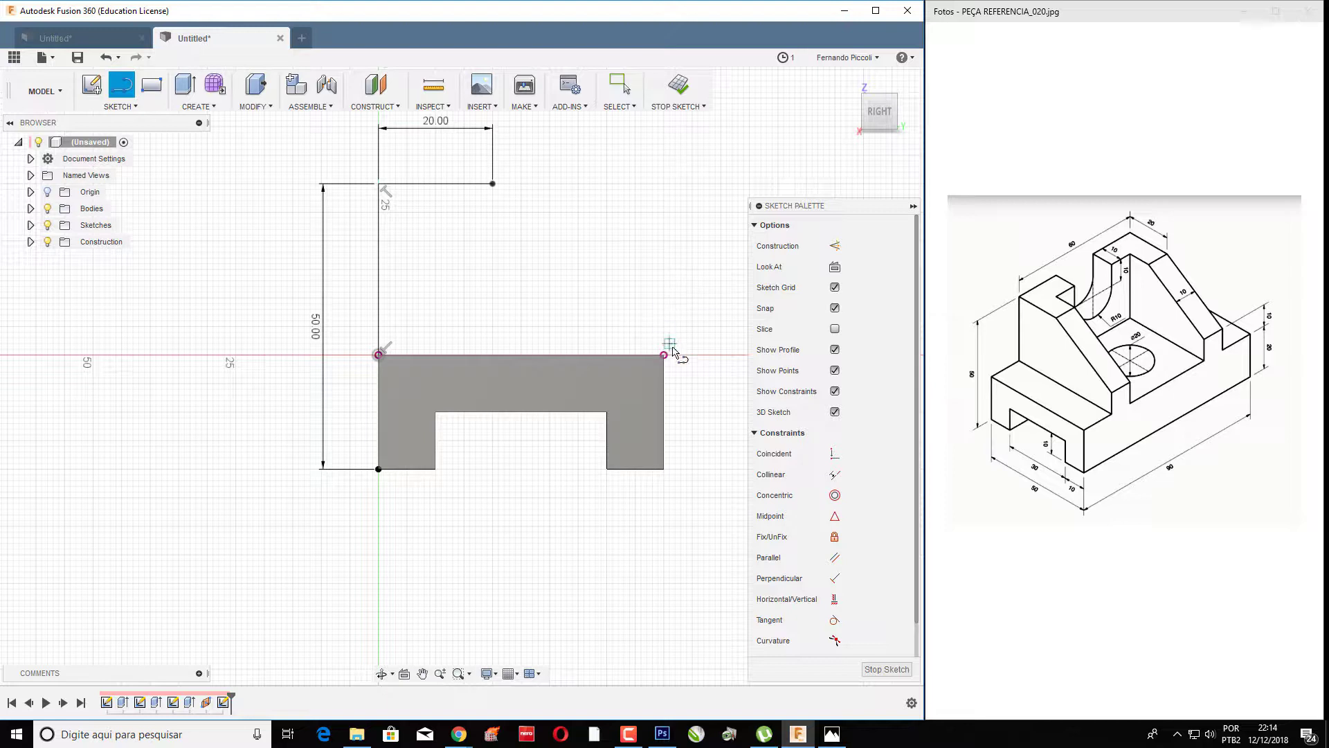
click(664, 354)
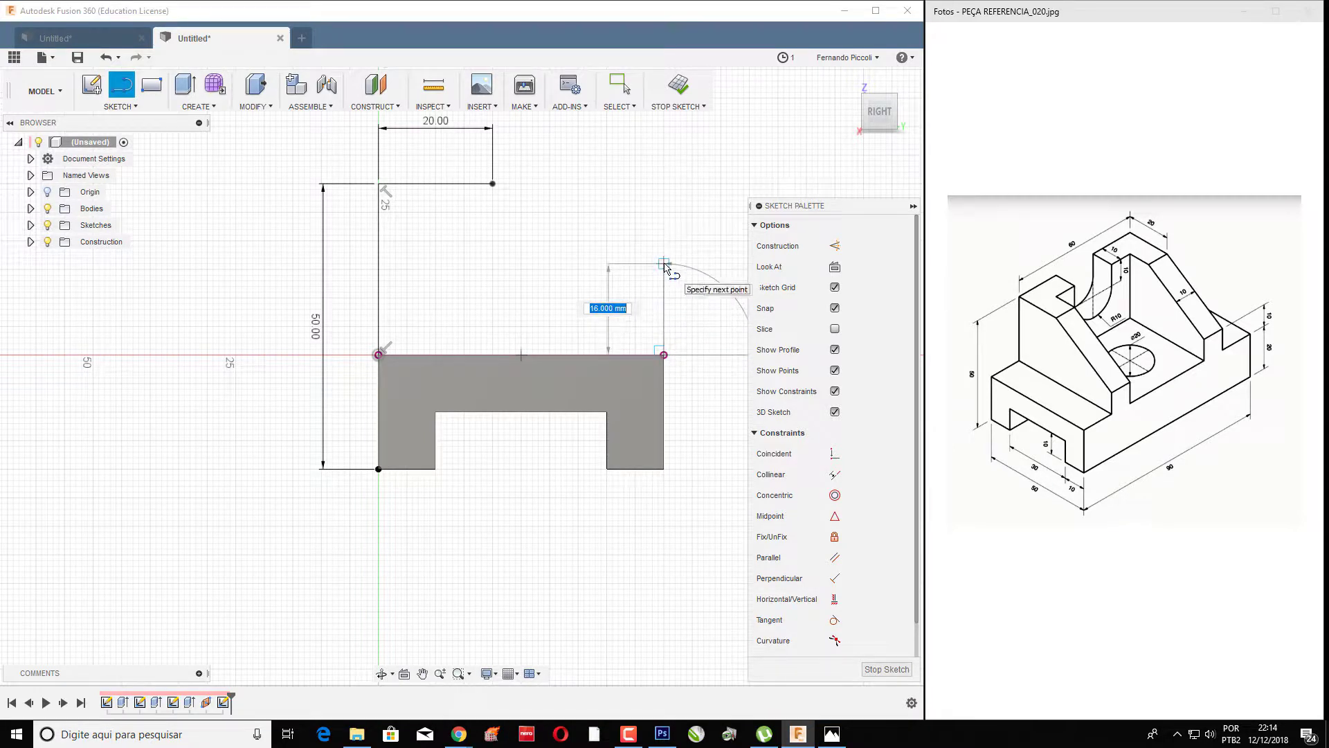
text(10)
key(Tab)
key(Return)
key(Escape)
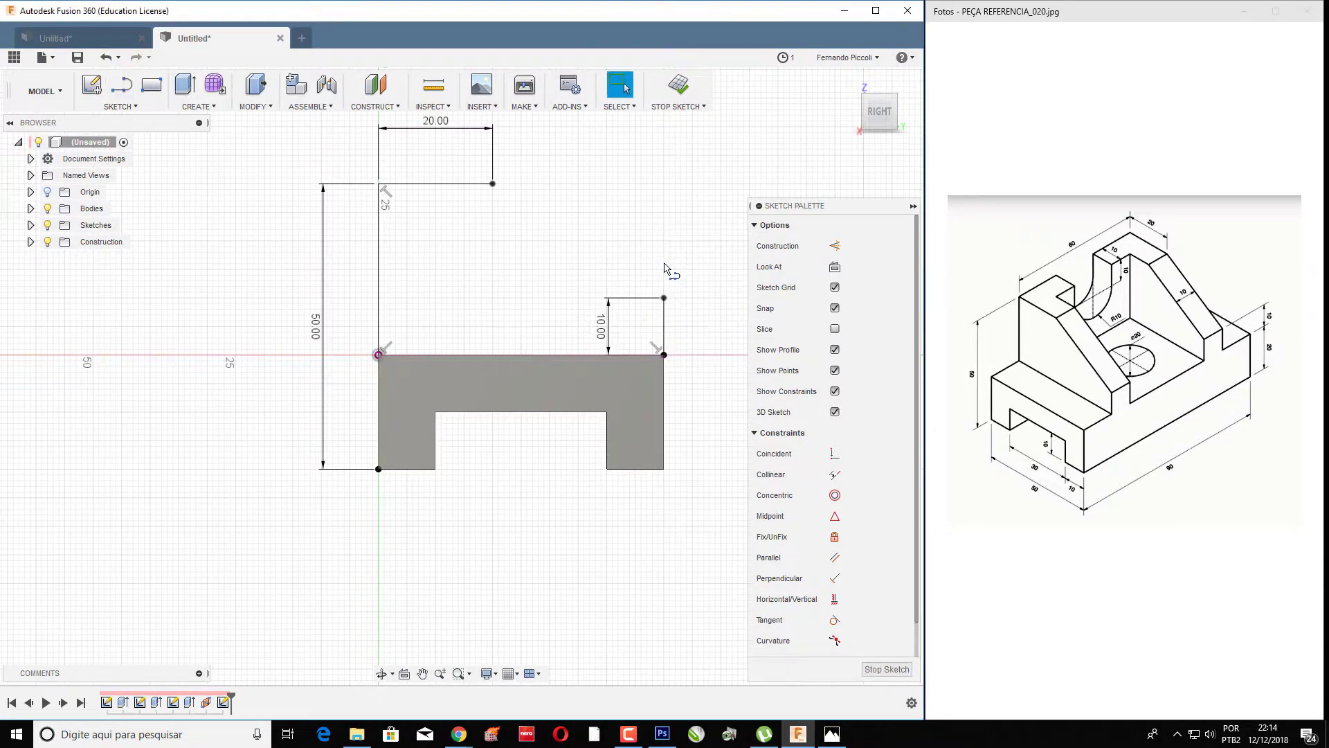
- Draw the sloped edge from the 10 mm edge's top to the top line's end
key(l)
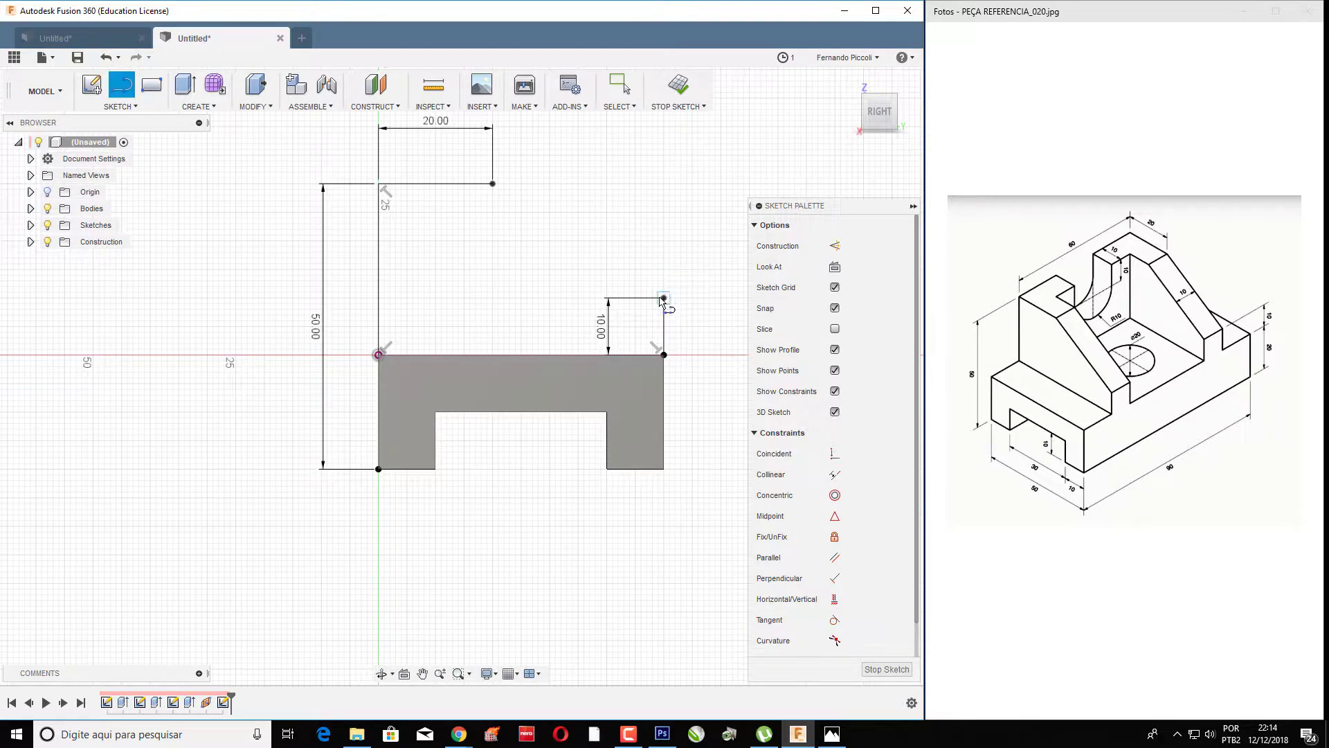
click(664, 298)
click(496, 186)
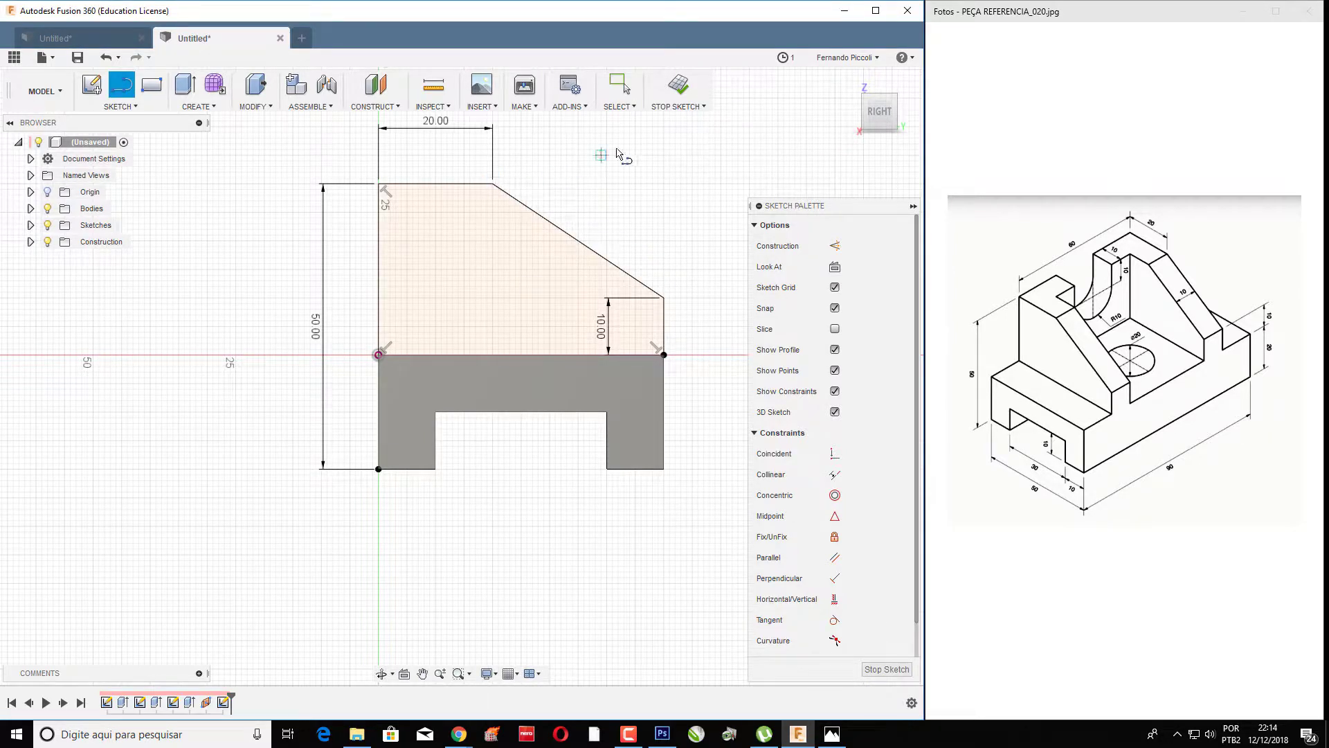
- Finish the sketch and extrude the wall profile symmetrically to 30 mm, joined to the base
click(681, 87)
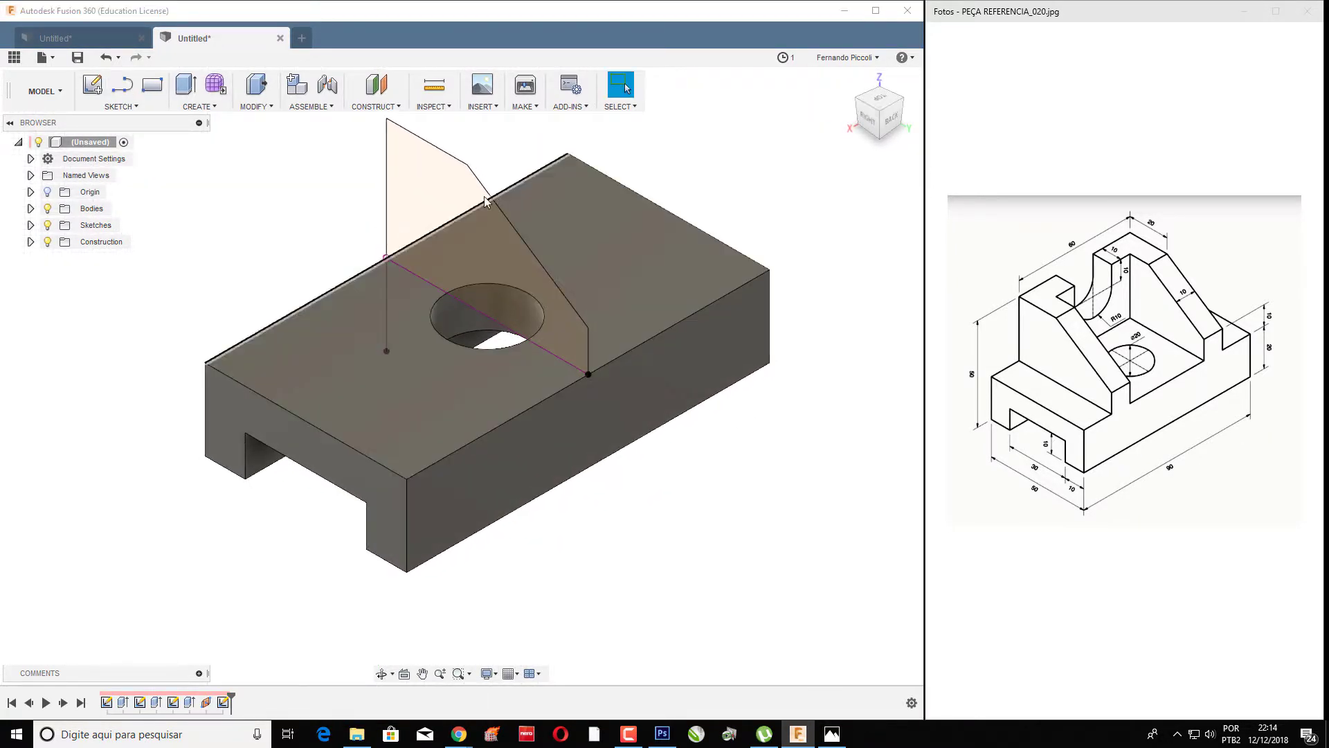
right_click(446, 198)
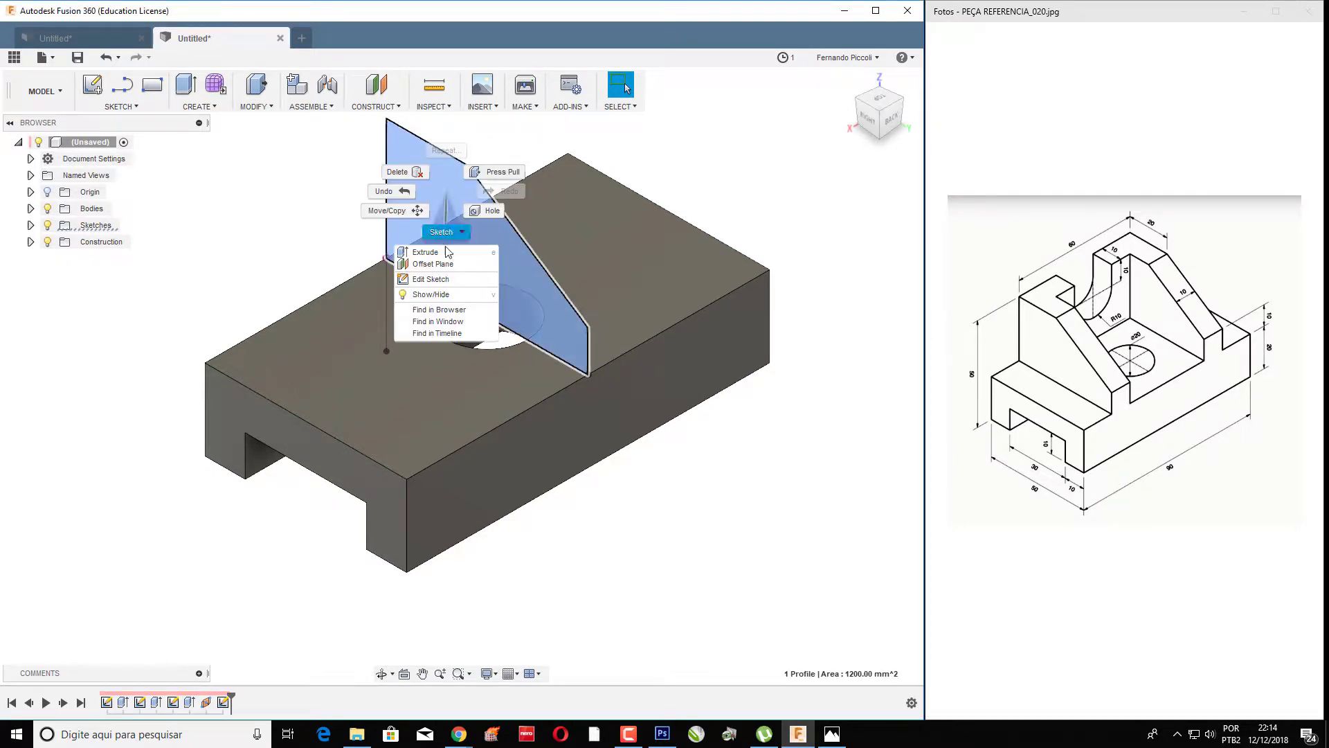
click(429, 233)
drag(478, 248, 448, 268)
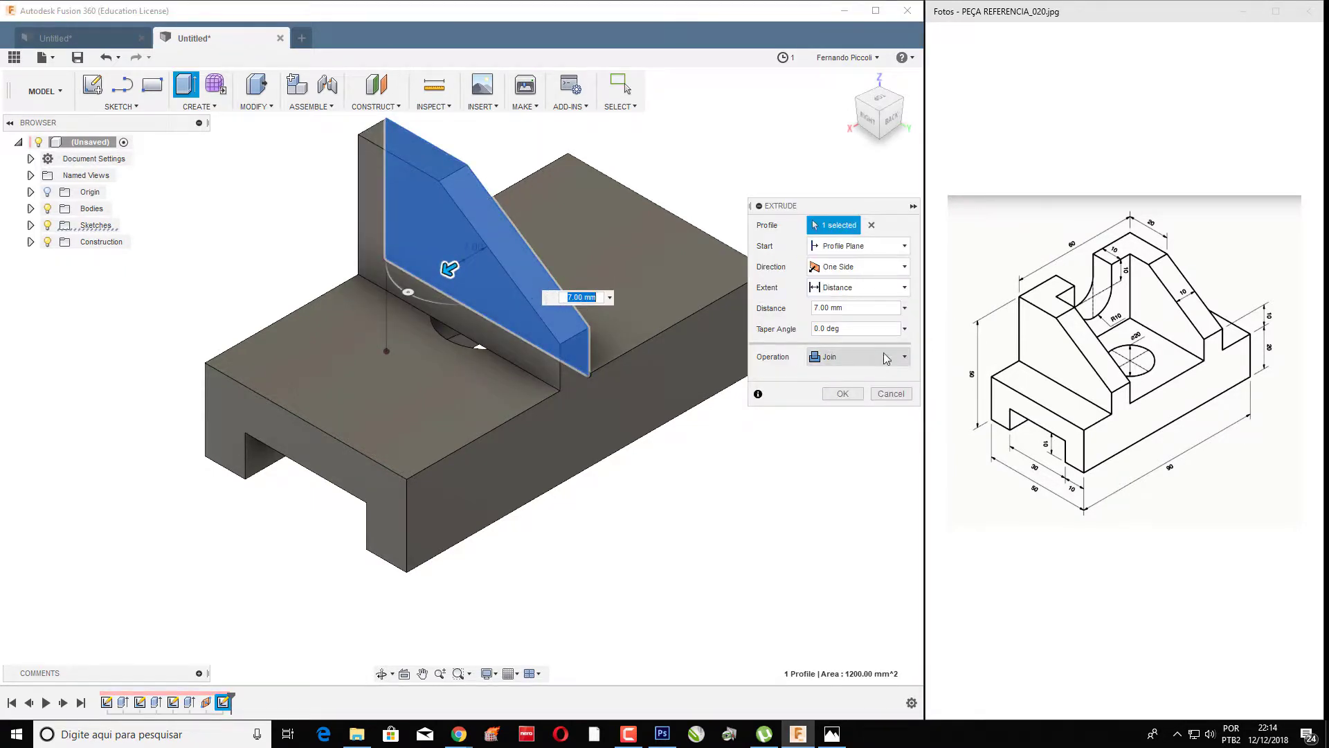
click(893, 267)
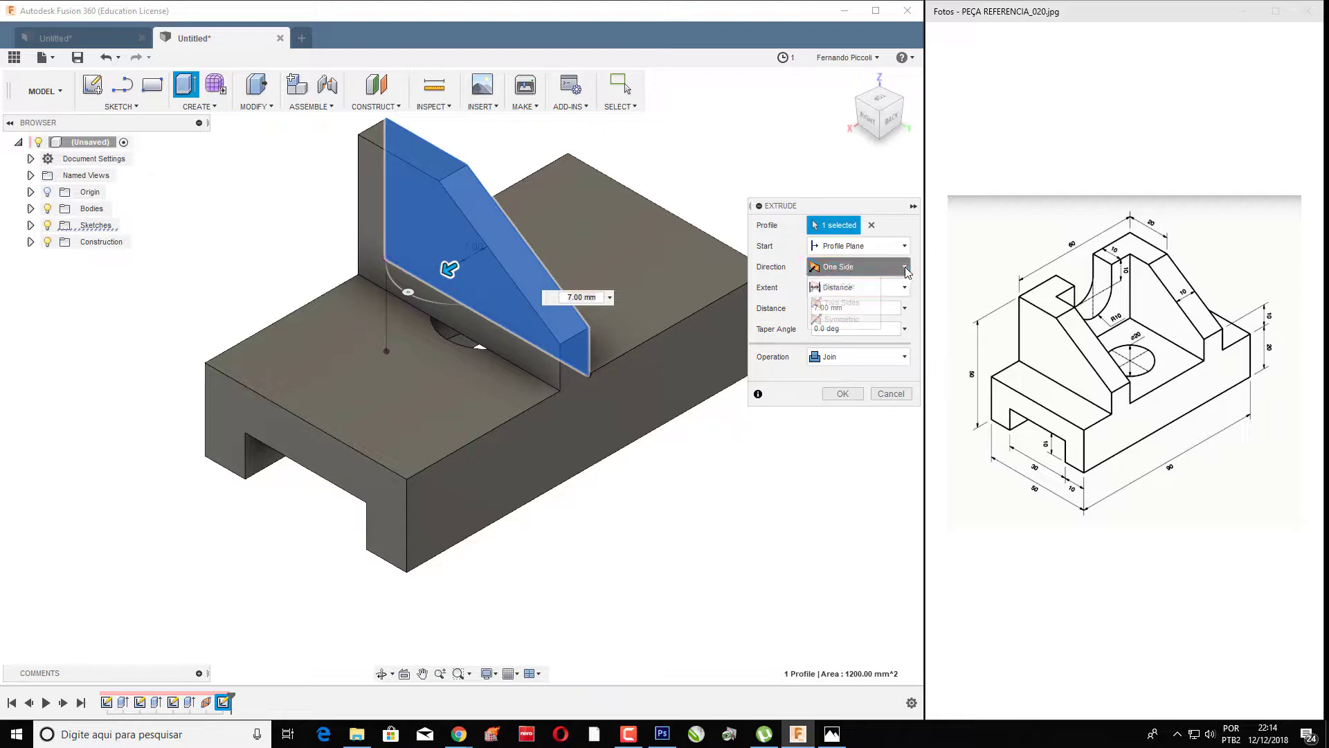
click(870, 320)
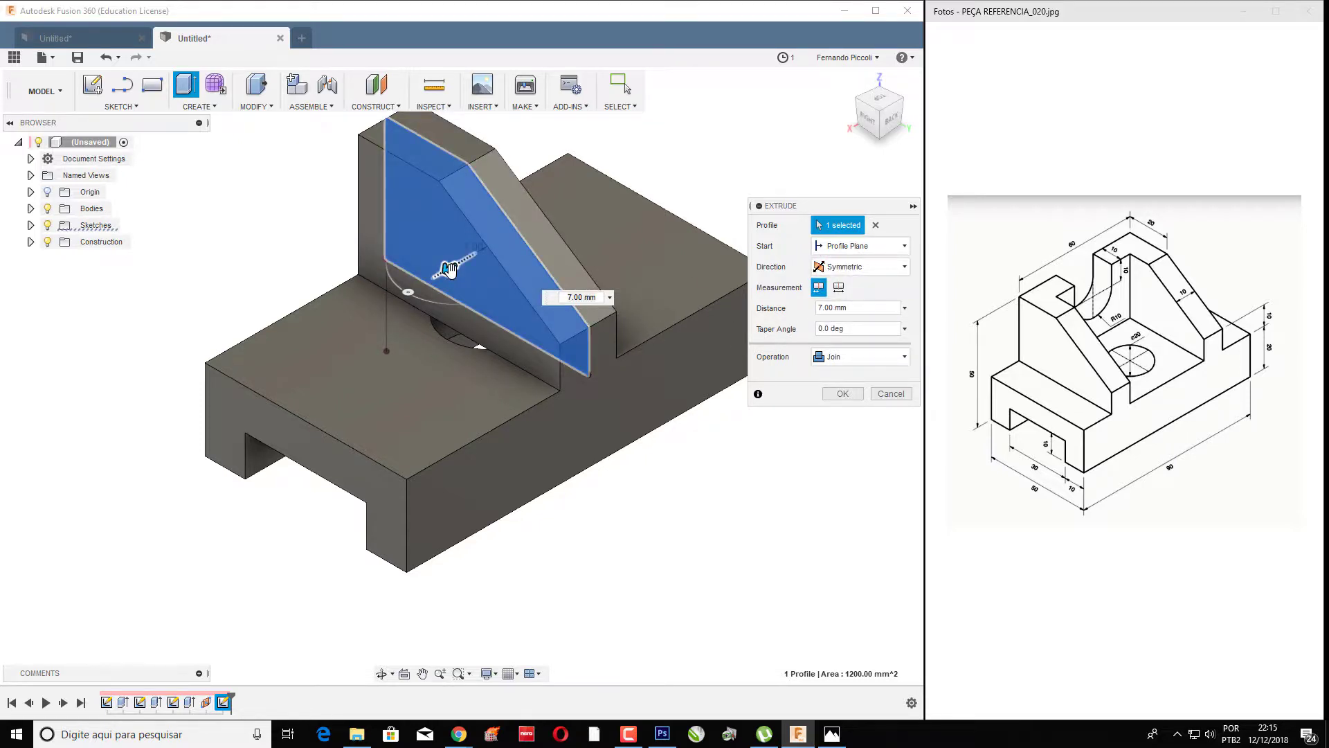
drag(449, 269, 356, 321)
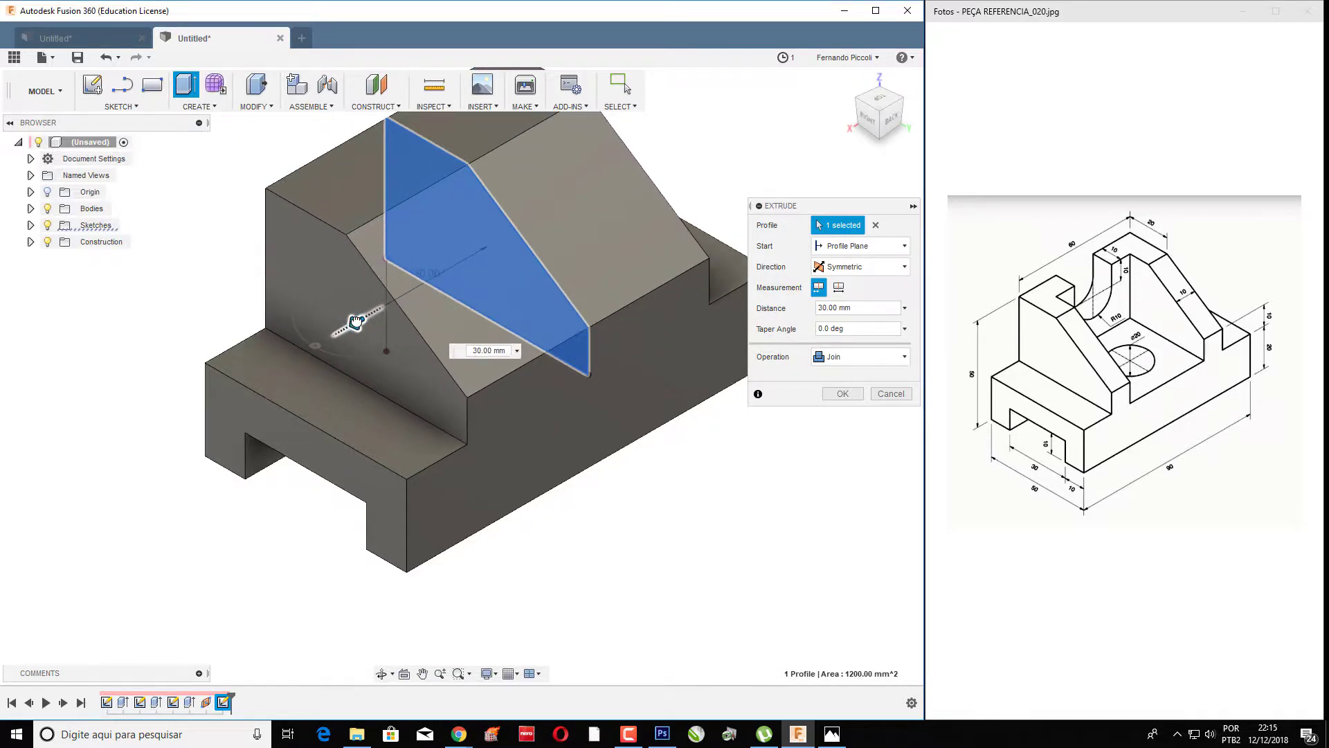
click(462, 350)
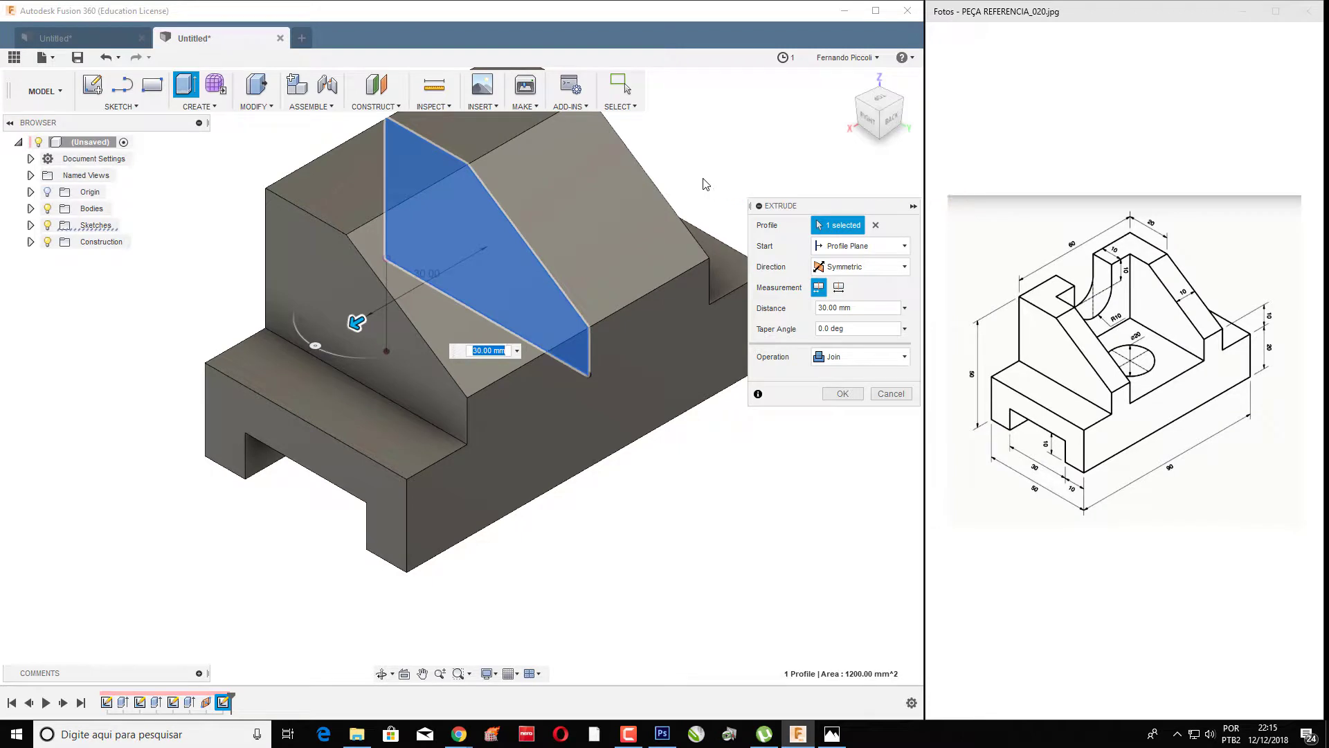
click(839, 394)
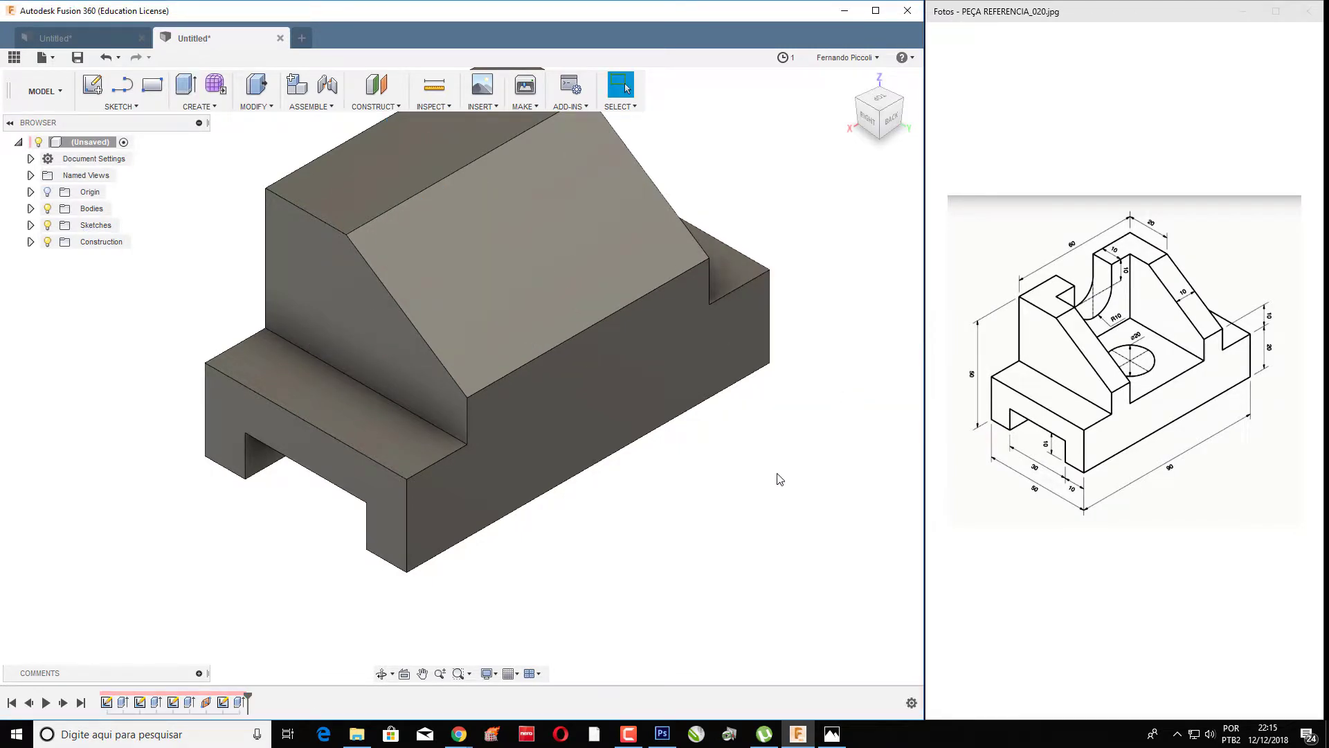
- Start a sketch on the sloped block's flat top face and zoom out to frame it
mouse_move(780, 477)
middle_down()
mouse_move(588, 534)
mouse_move(653, 528)
mouse_move(658, 505)
middle_up()
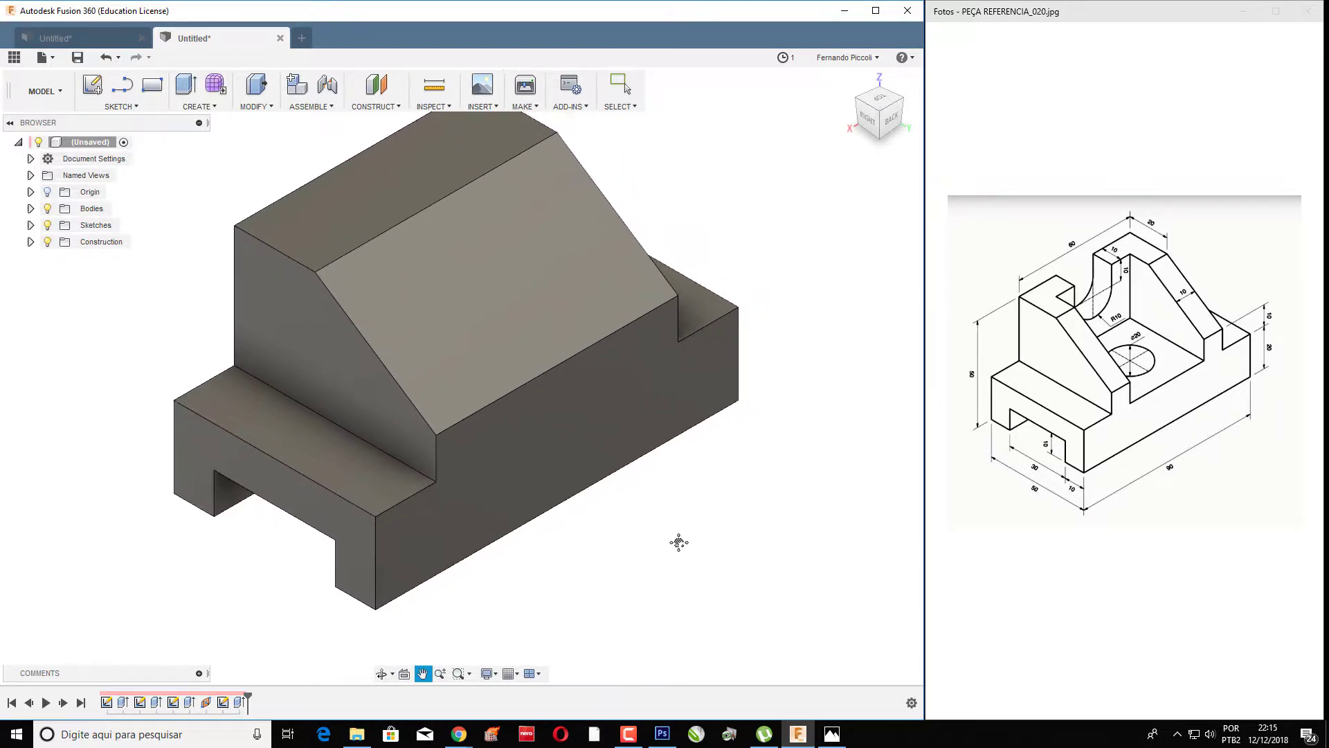
middle_drag(679, 540, 600, 327)
click(421, 184)
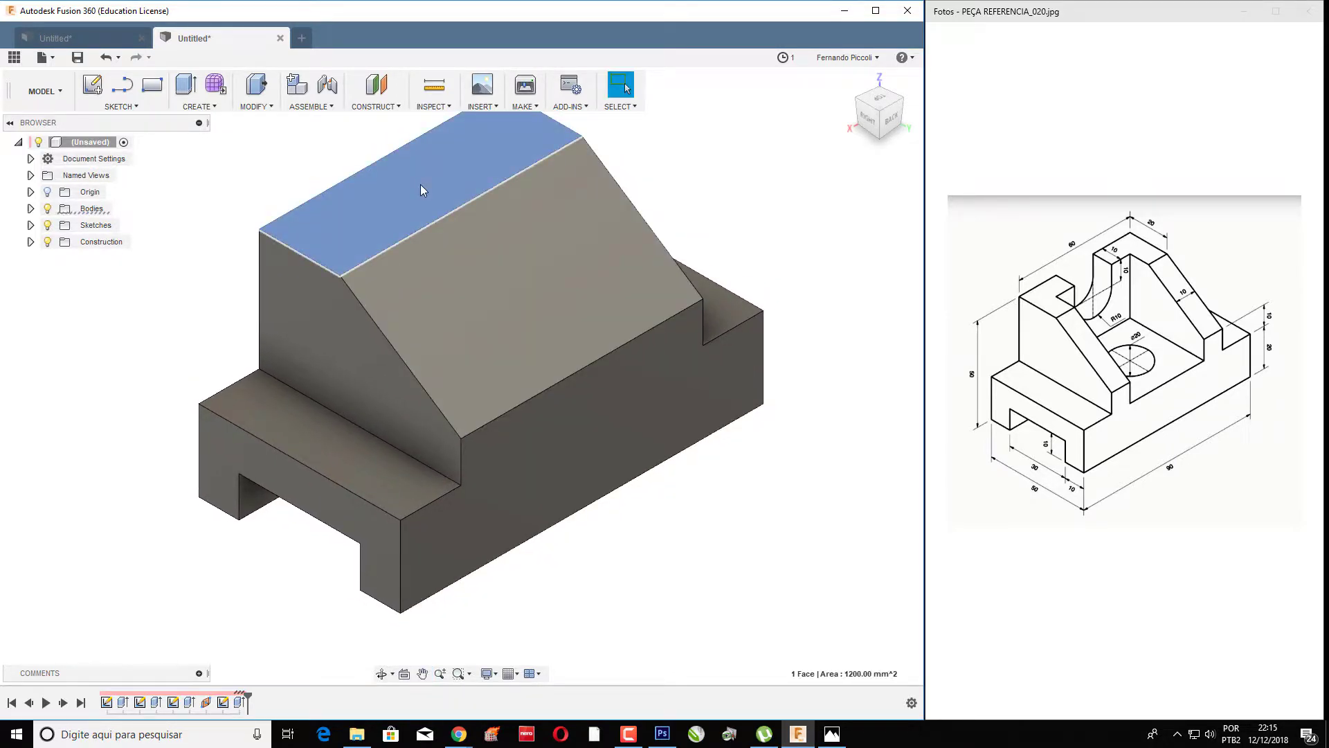
key(l)
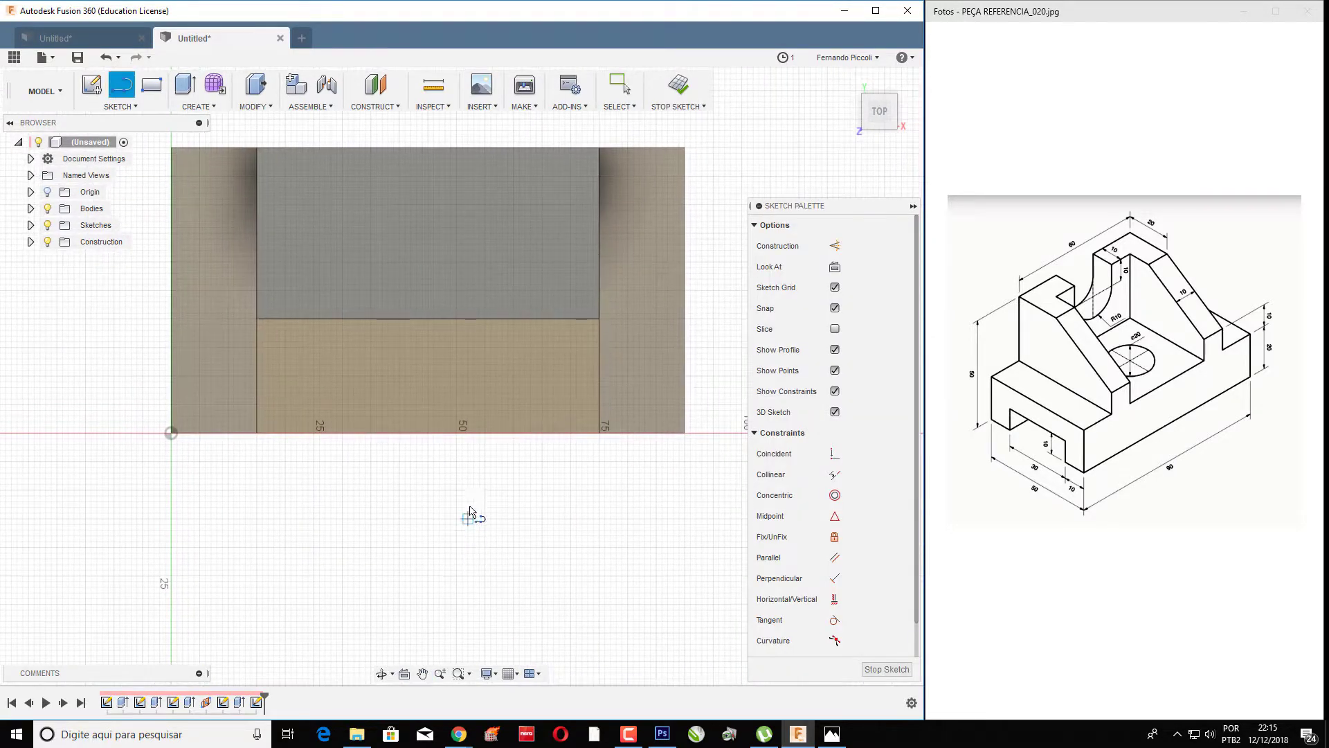
scroll(470, 513, down, 2)
scroll(471, 519, down, 1)
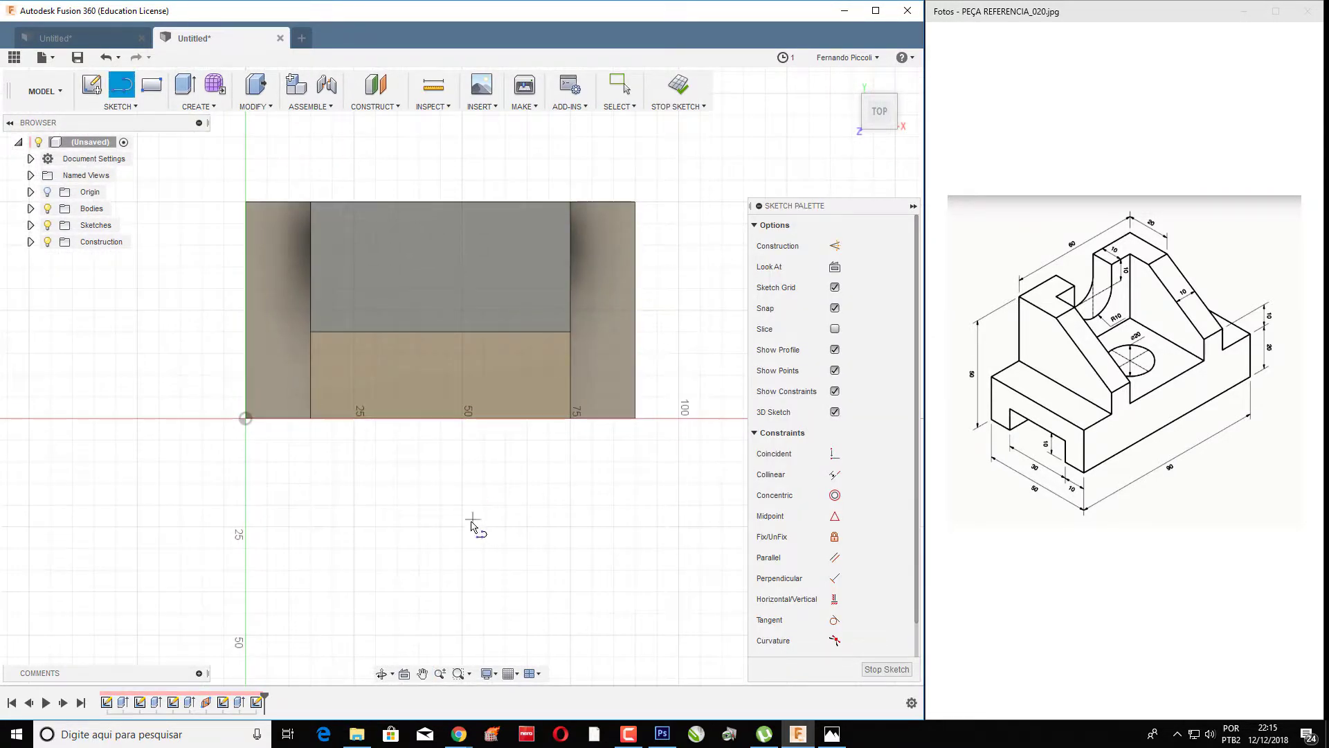
middle_drag(469, 526, 419, 521)
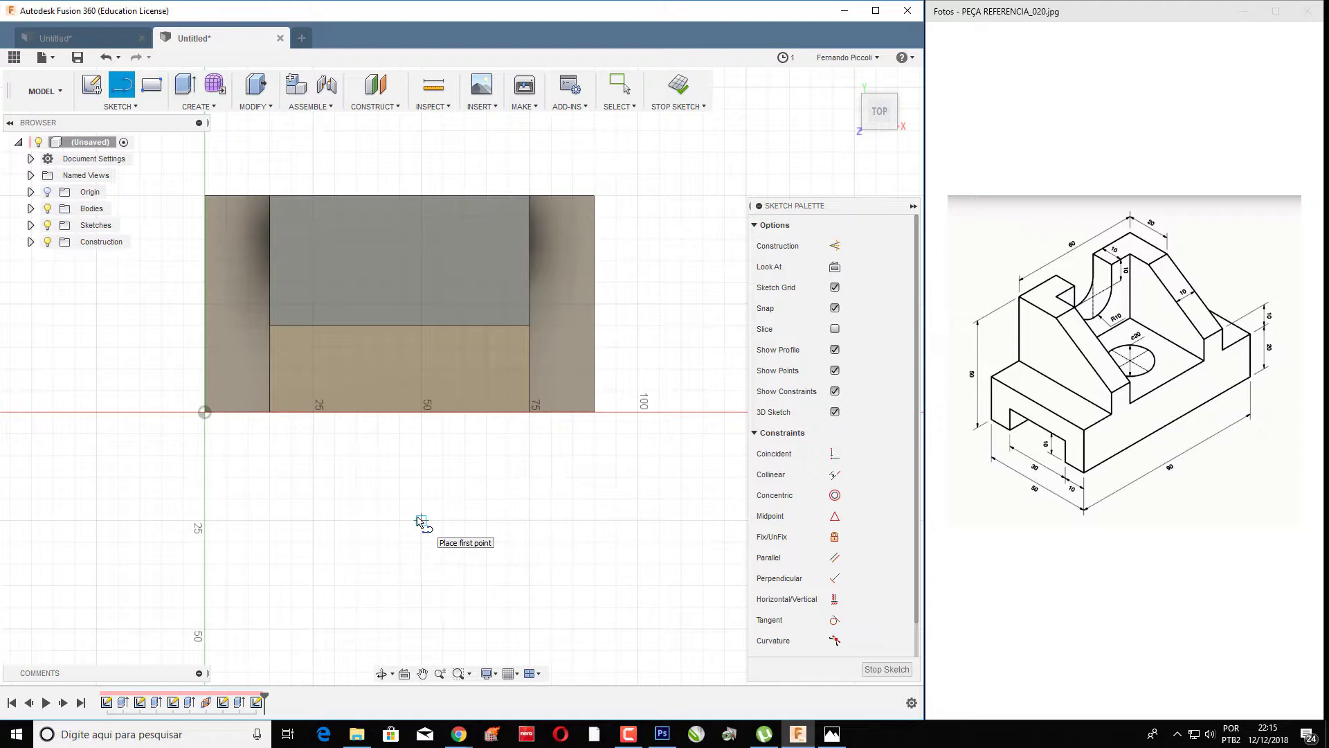
- Draw a long horizontal line across the part along the axis and offset a copy 10 mm
click(96, 413)
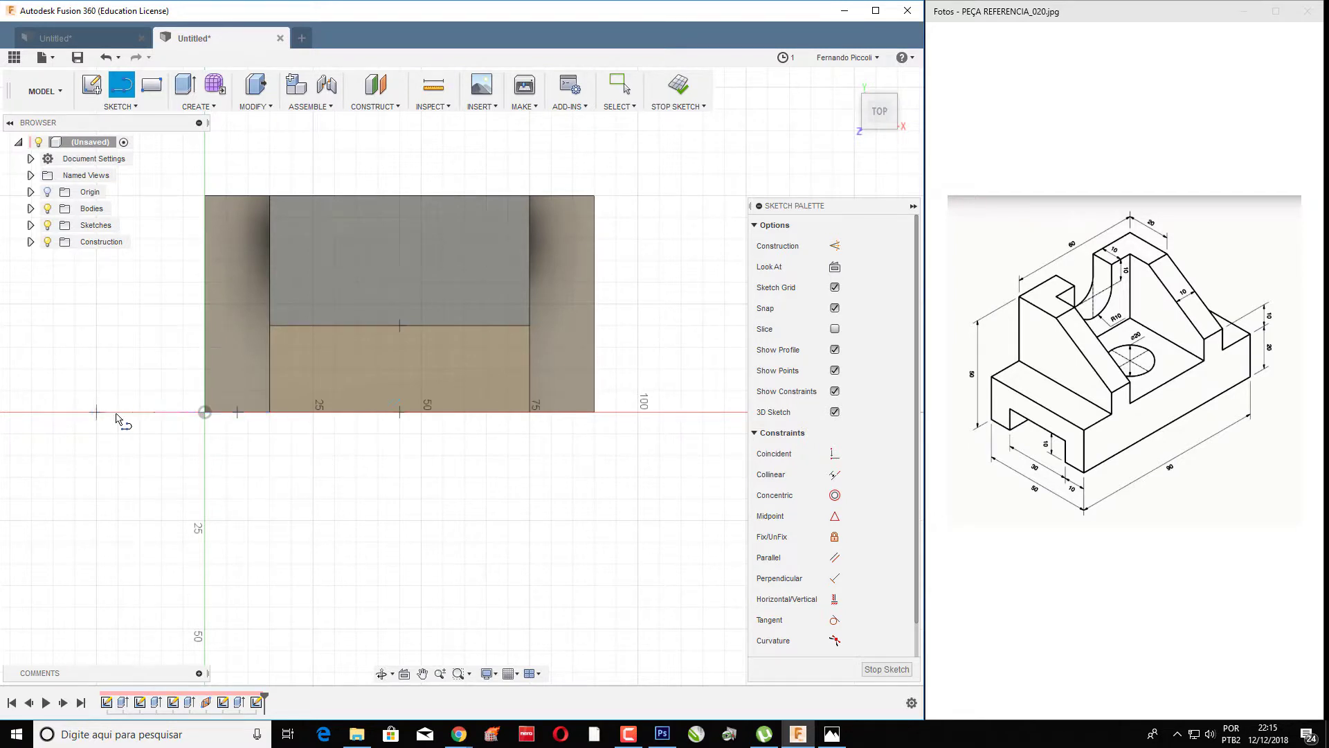
click(682, 413)
key(Escape)
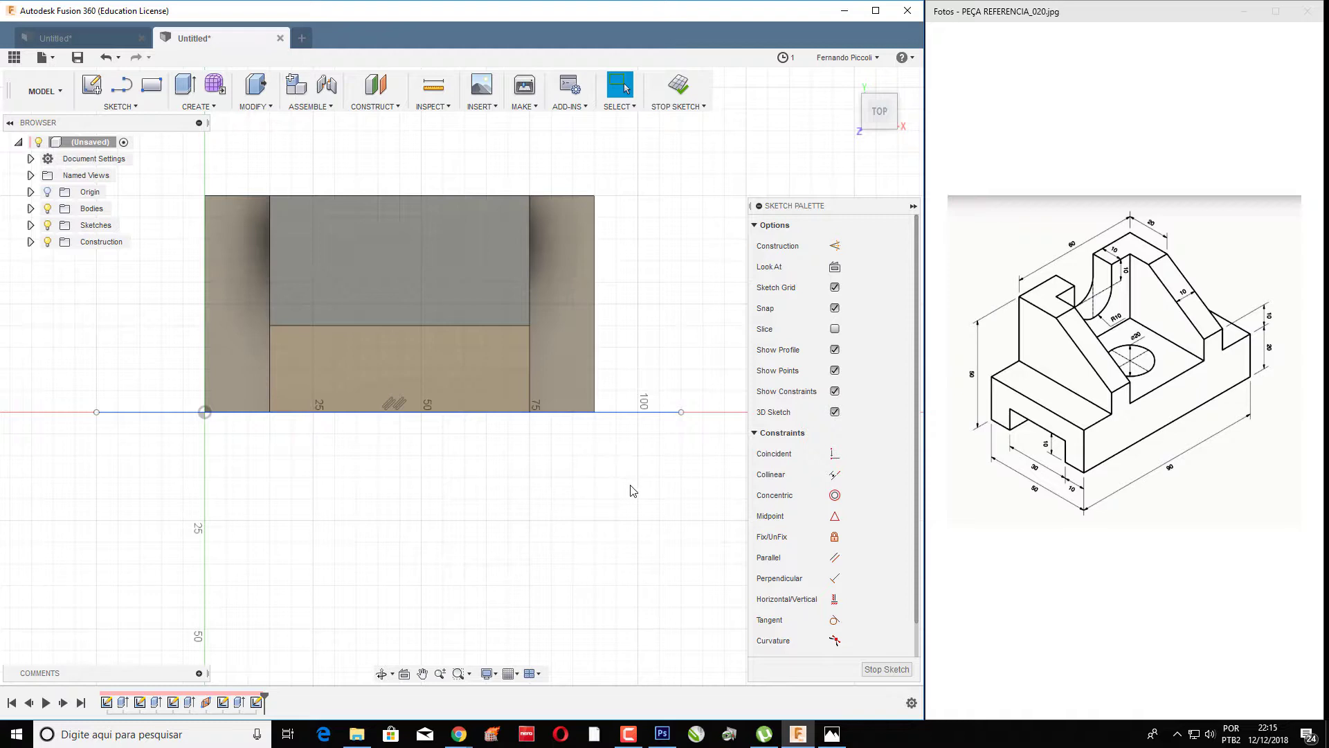
key(o)
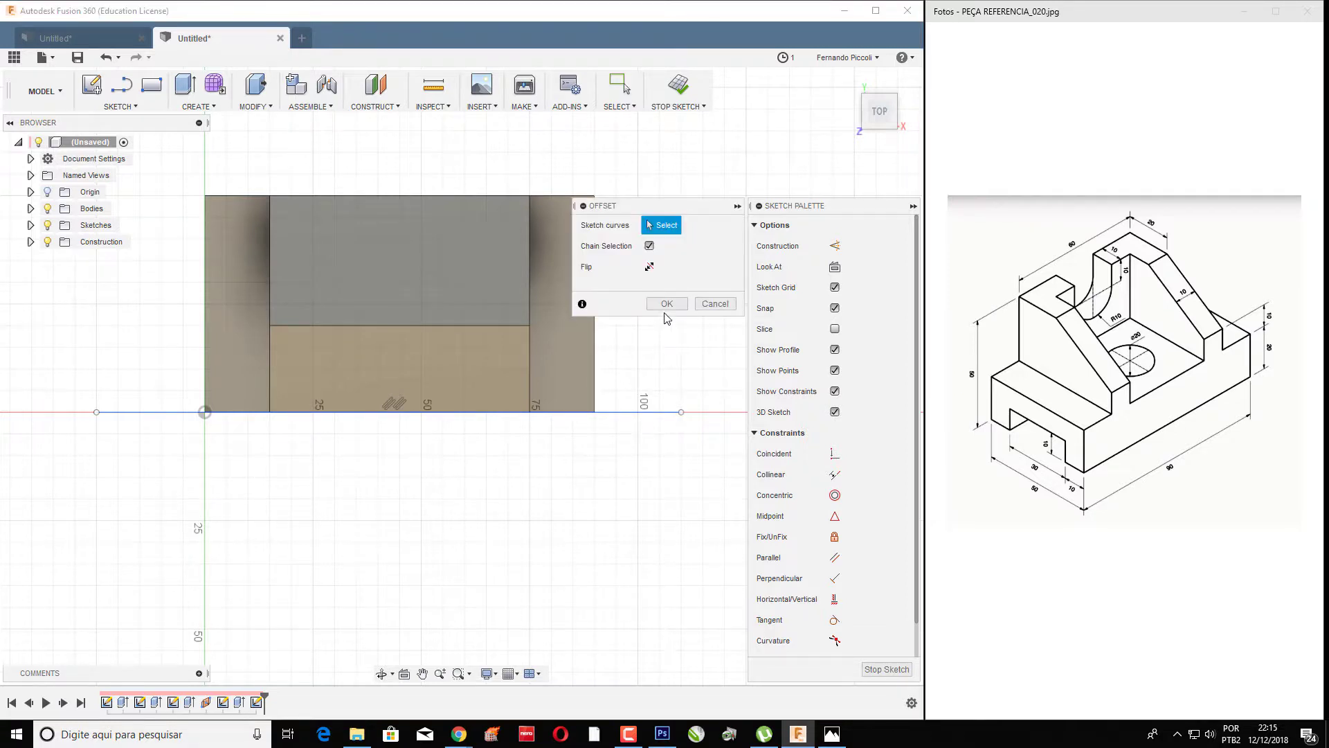
click(647, 412)
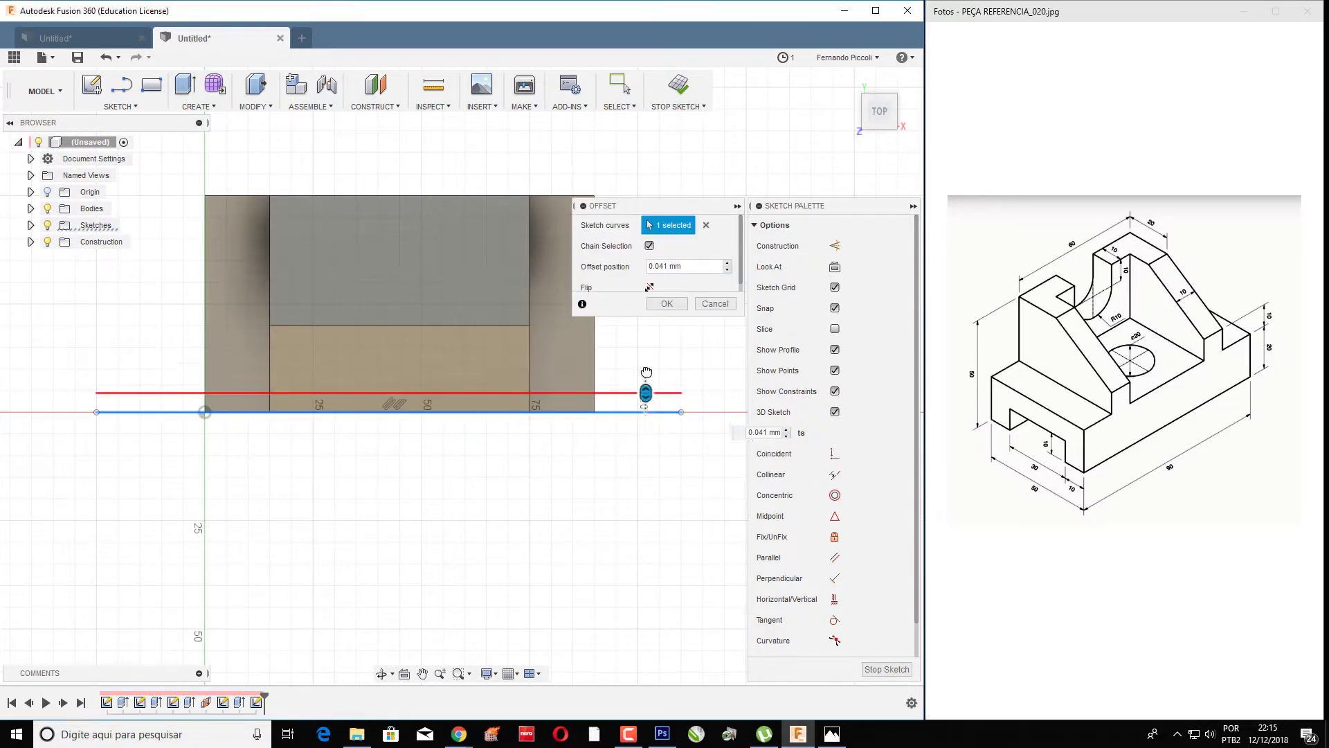
text(10)
key(Return)
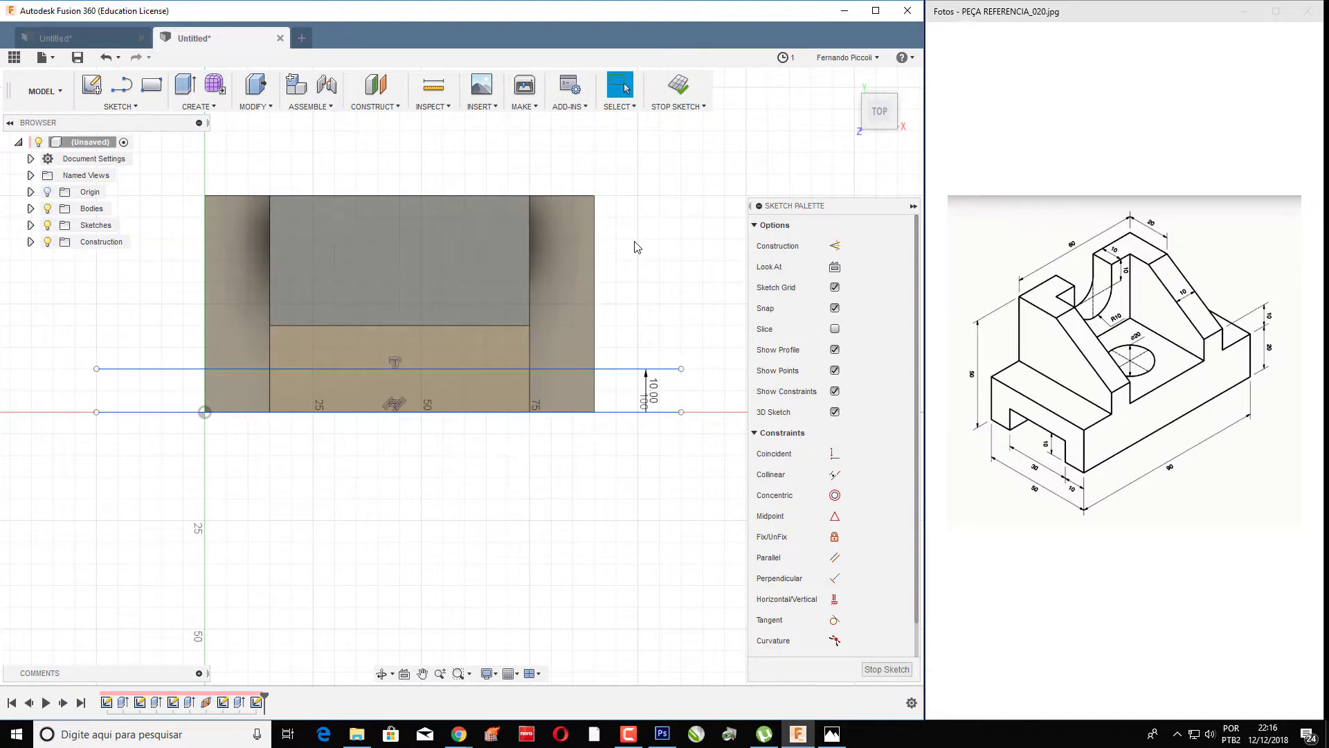
- Draw a rectangle from the block's back edge down to the offset line
key(r)
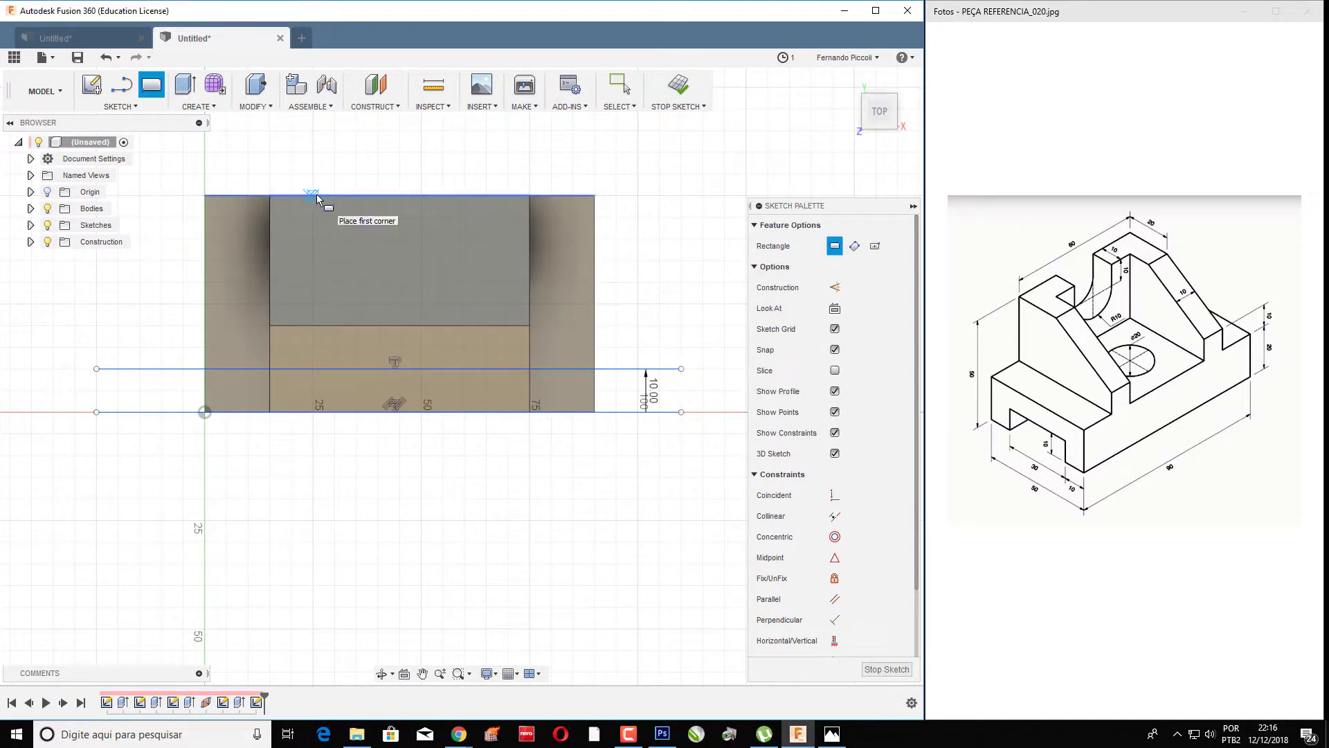
click(313, 196)
click(478, 368)
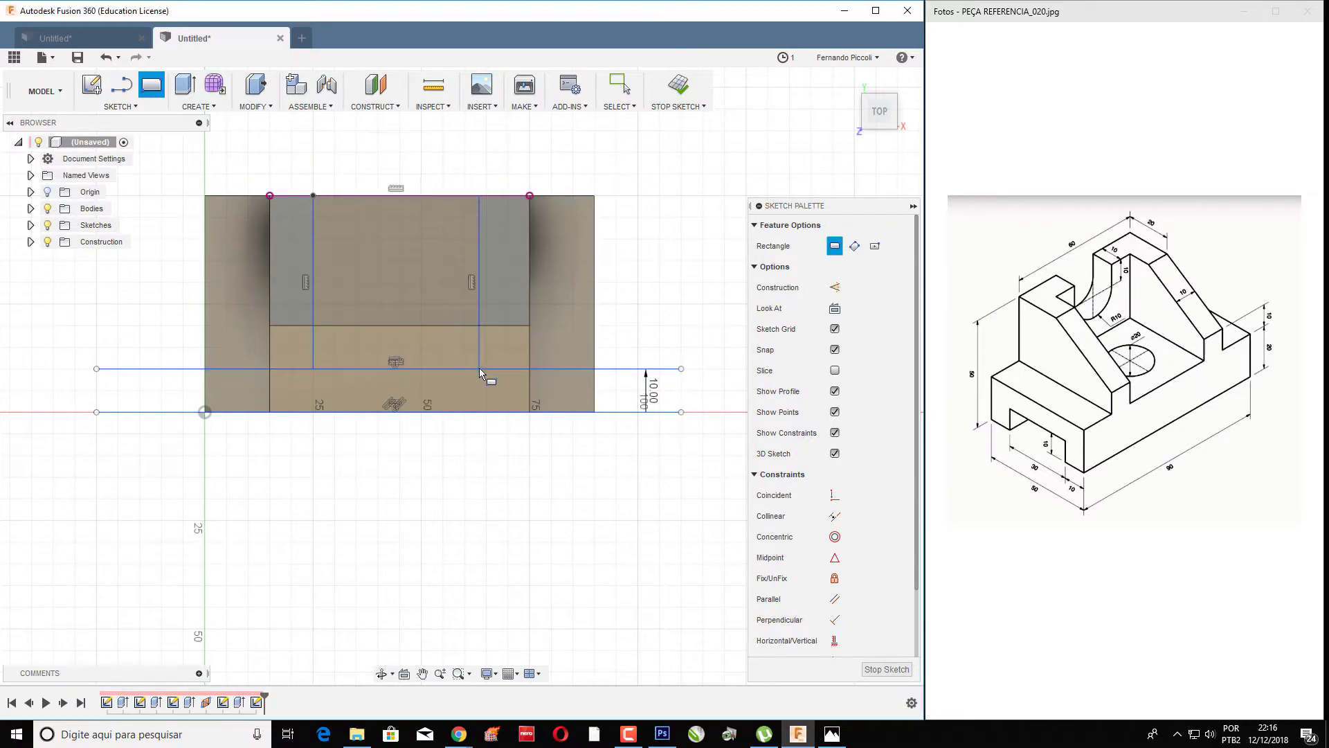
key(Escape)
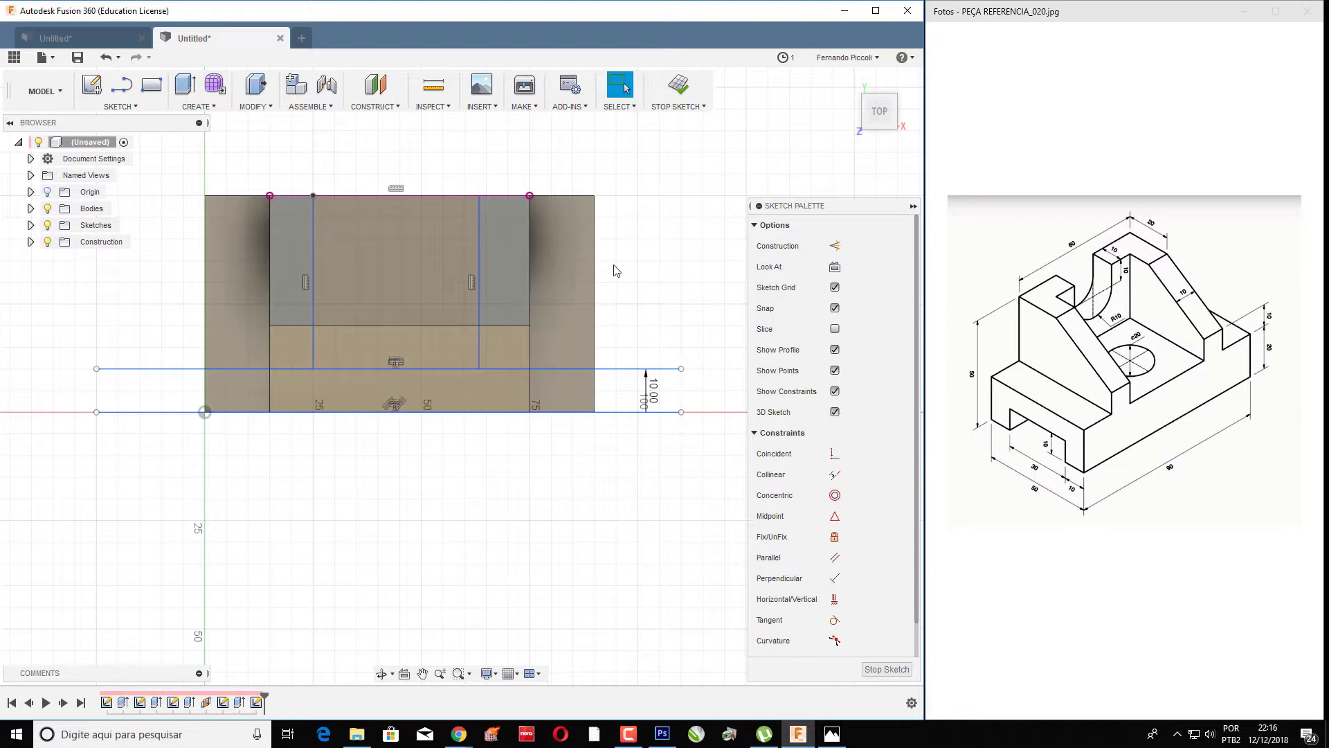
- Dimension the right vertical line 10 mm in from the block's right edge
key(d)
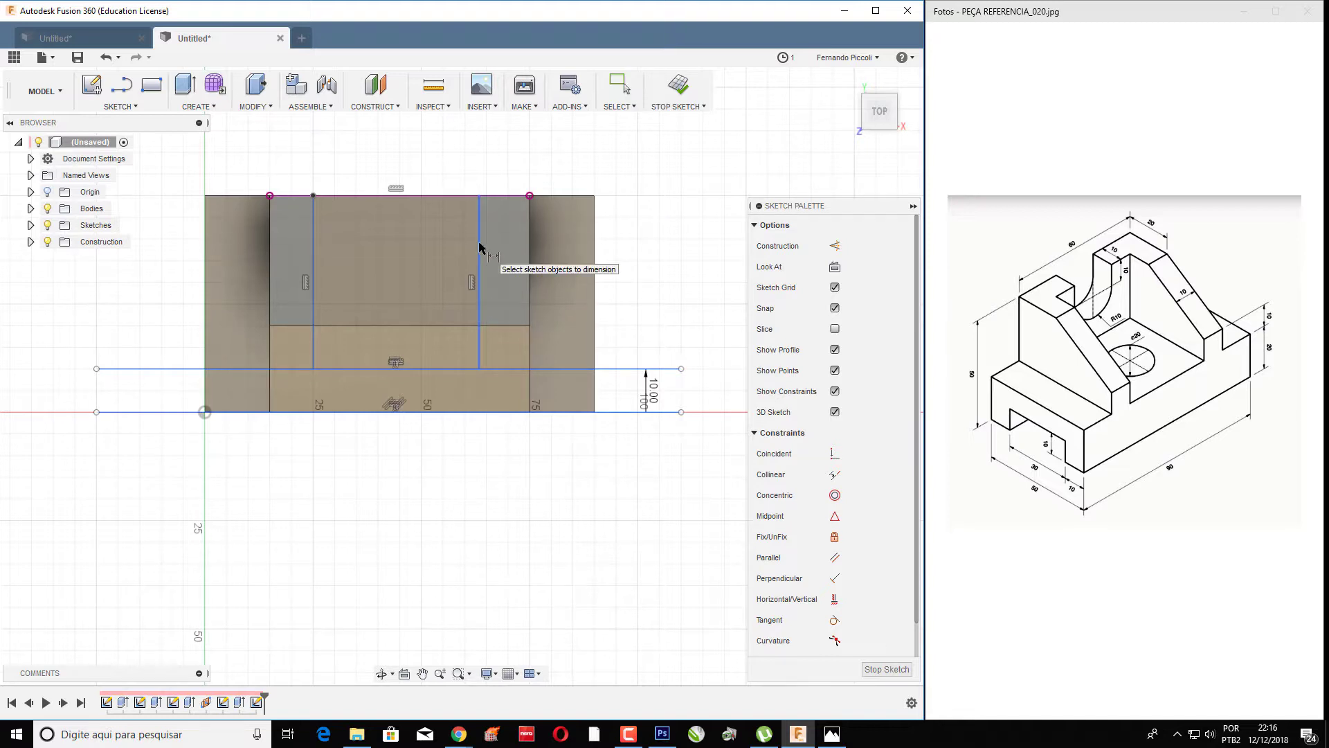
click(479, 262)
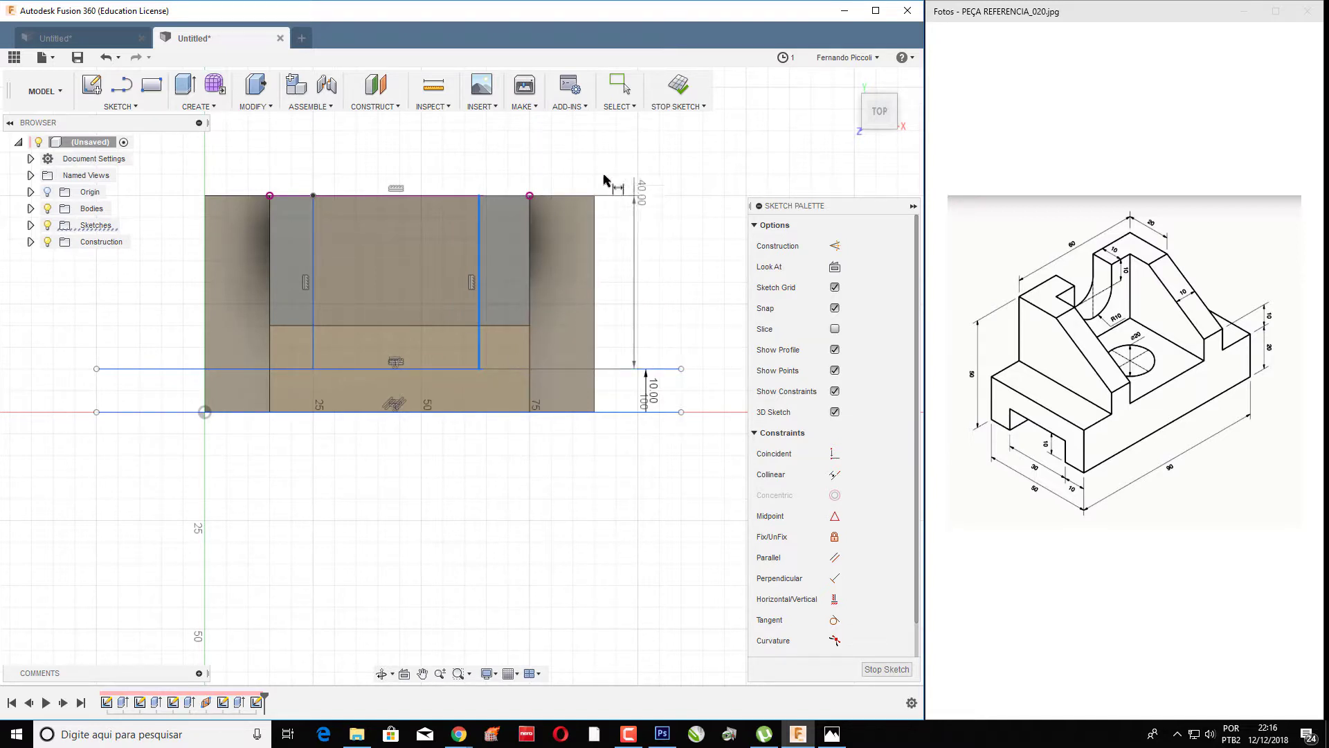
click(641, 176)
key(Escape)
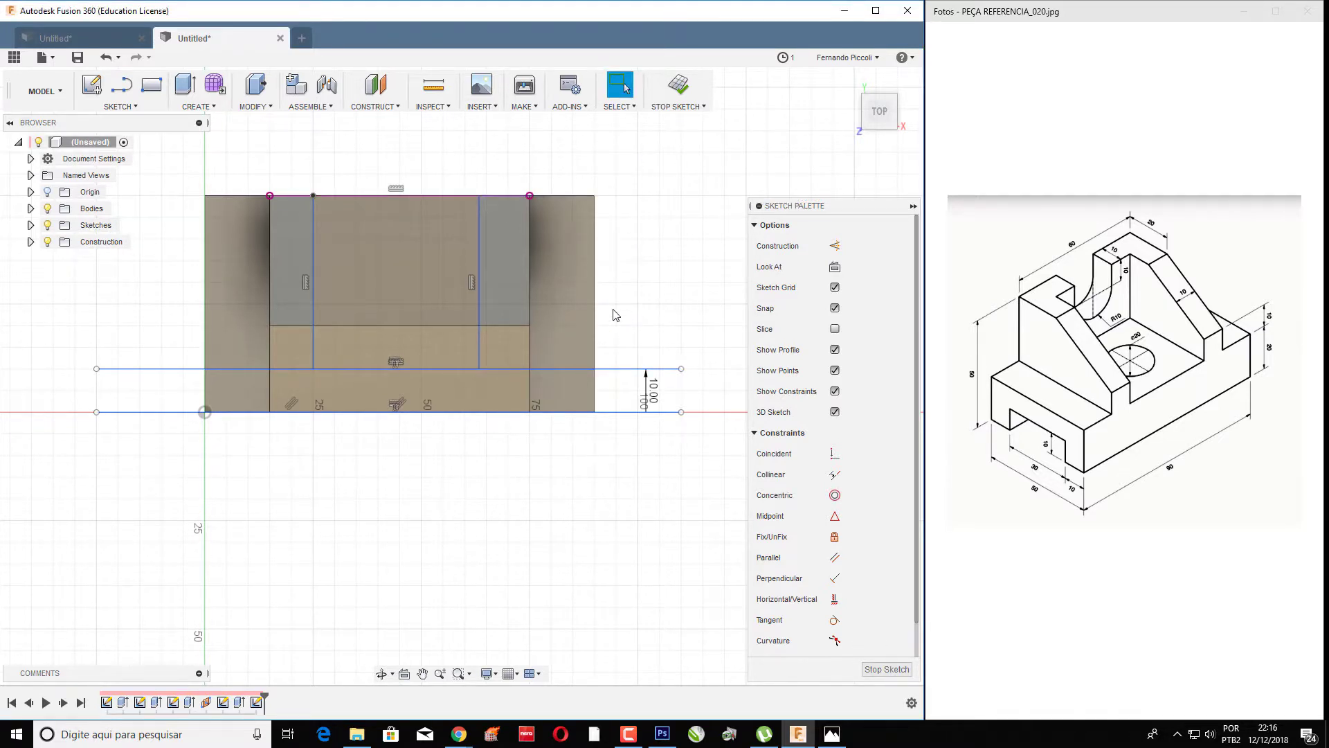
key(d)
click(479, 195)
click(530, 195)
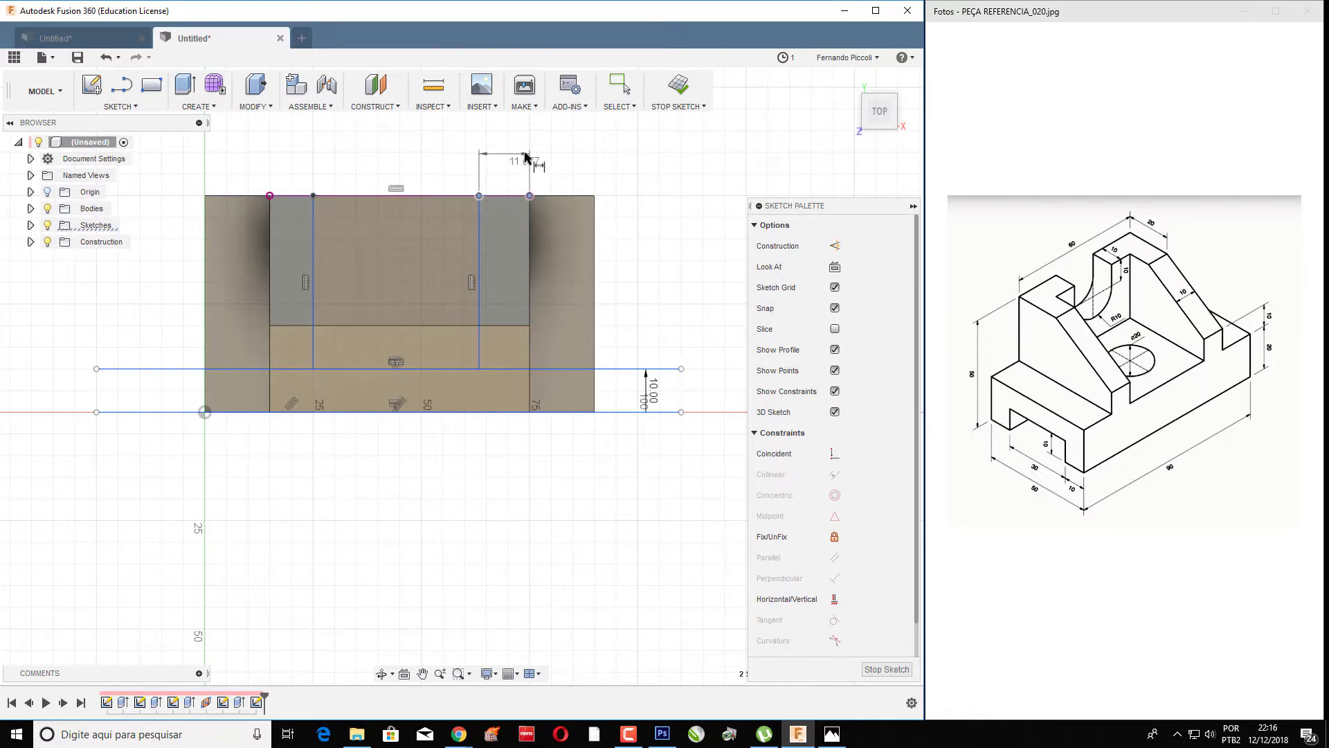
click(525, 153)
text(10)
key(Return)
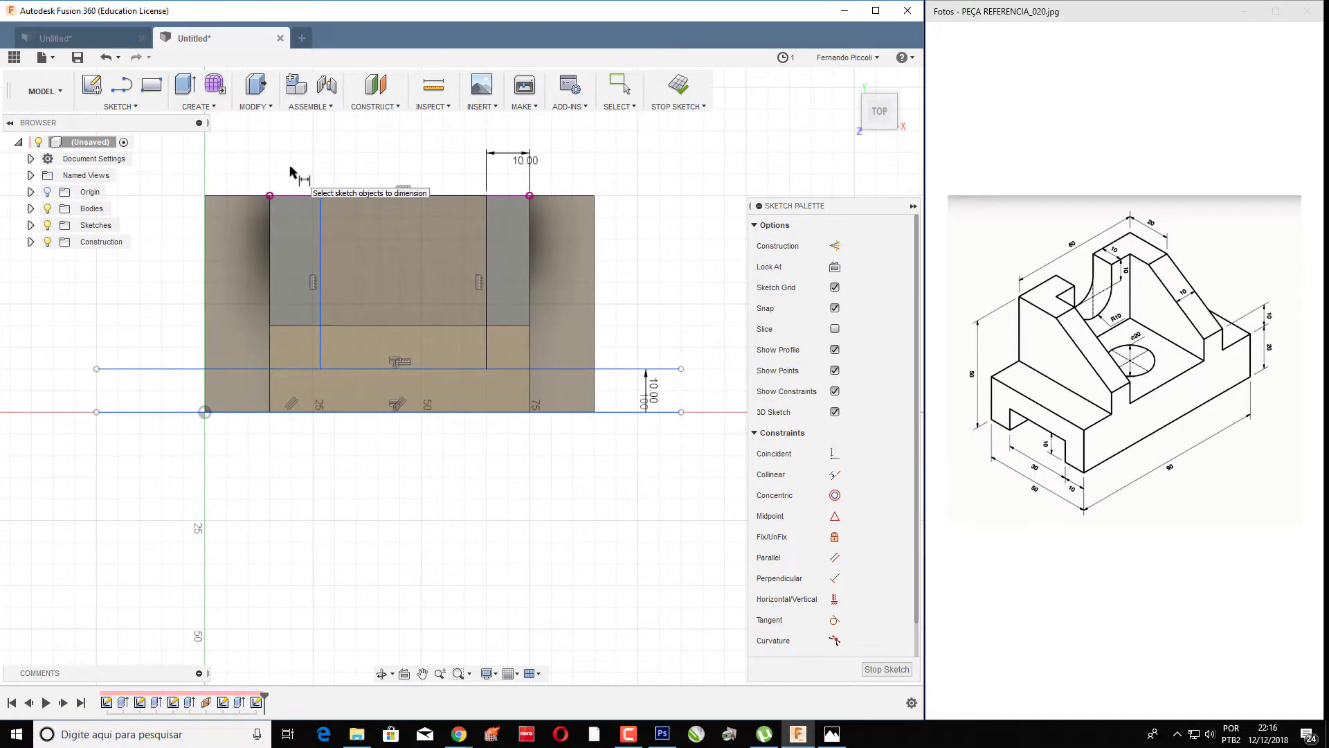
- Dimension the left vertical line 10 mm in from the block's left edge
click(270, 196)
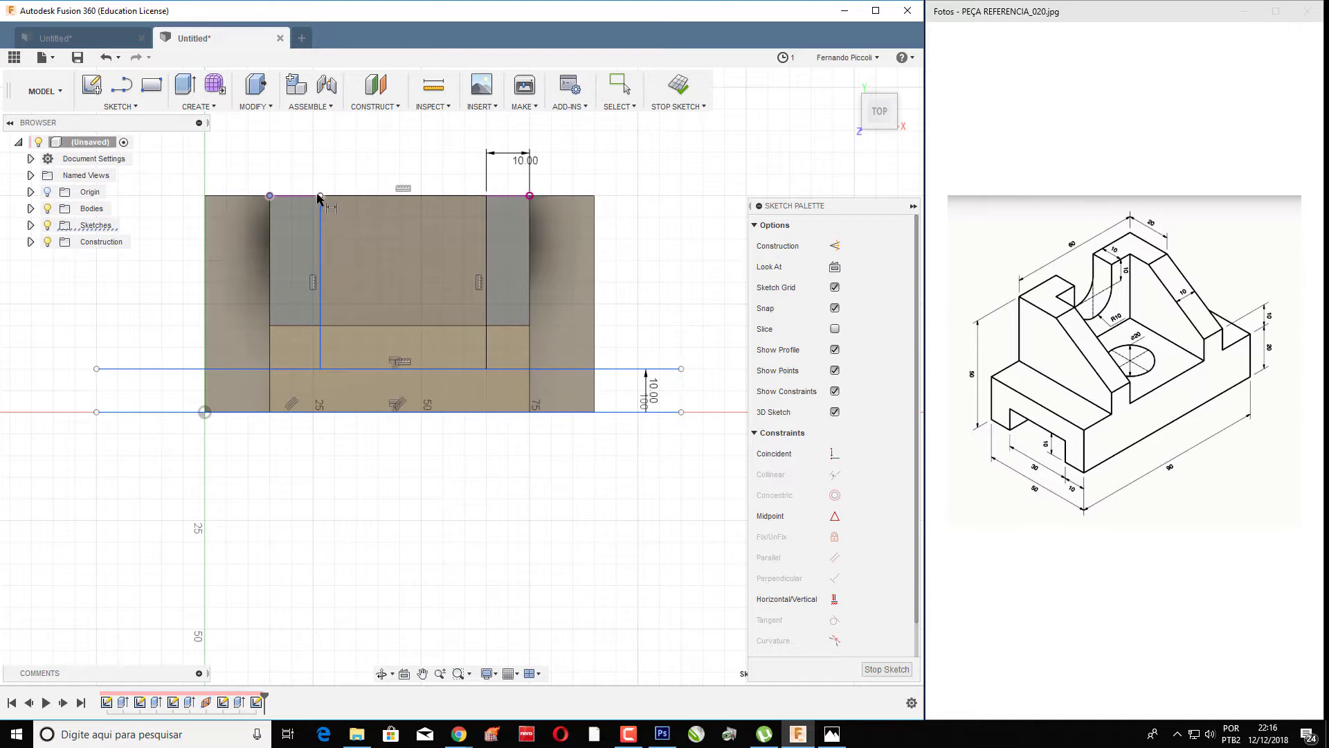
click(320, 196)
click(271, 242)
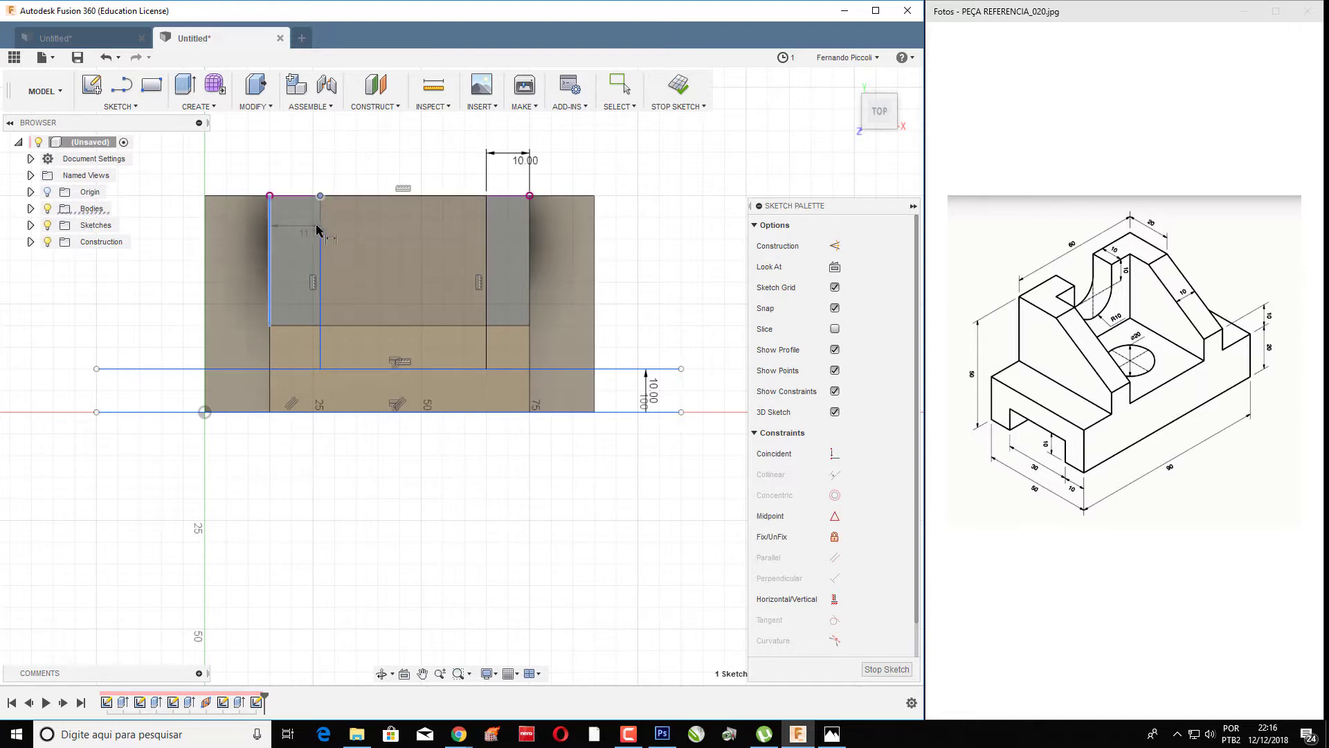
click(389, 158)
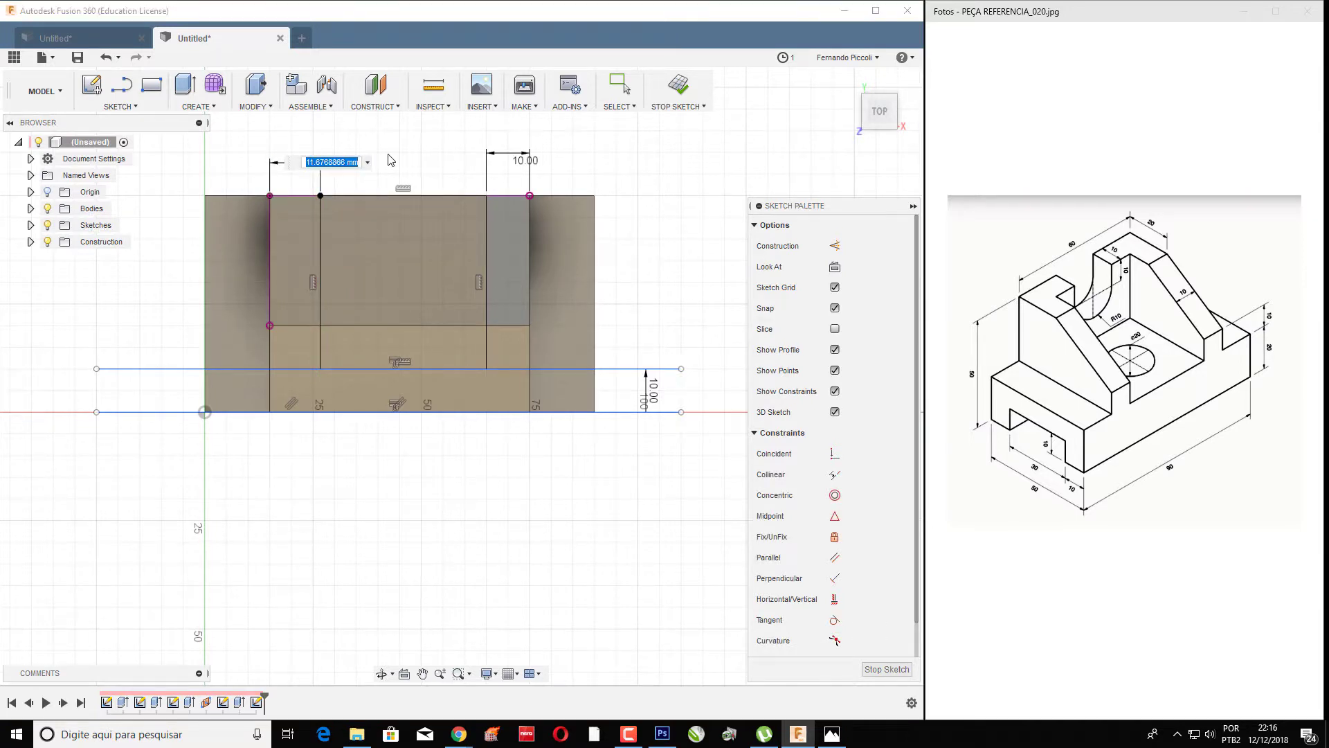
text(10)
key(Return)
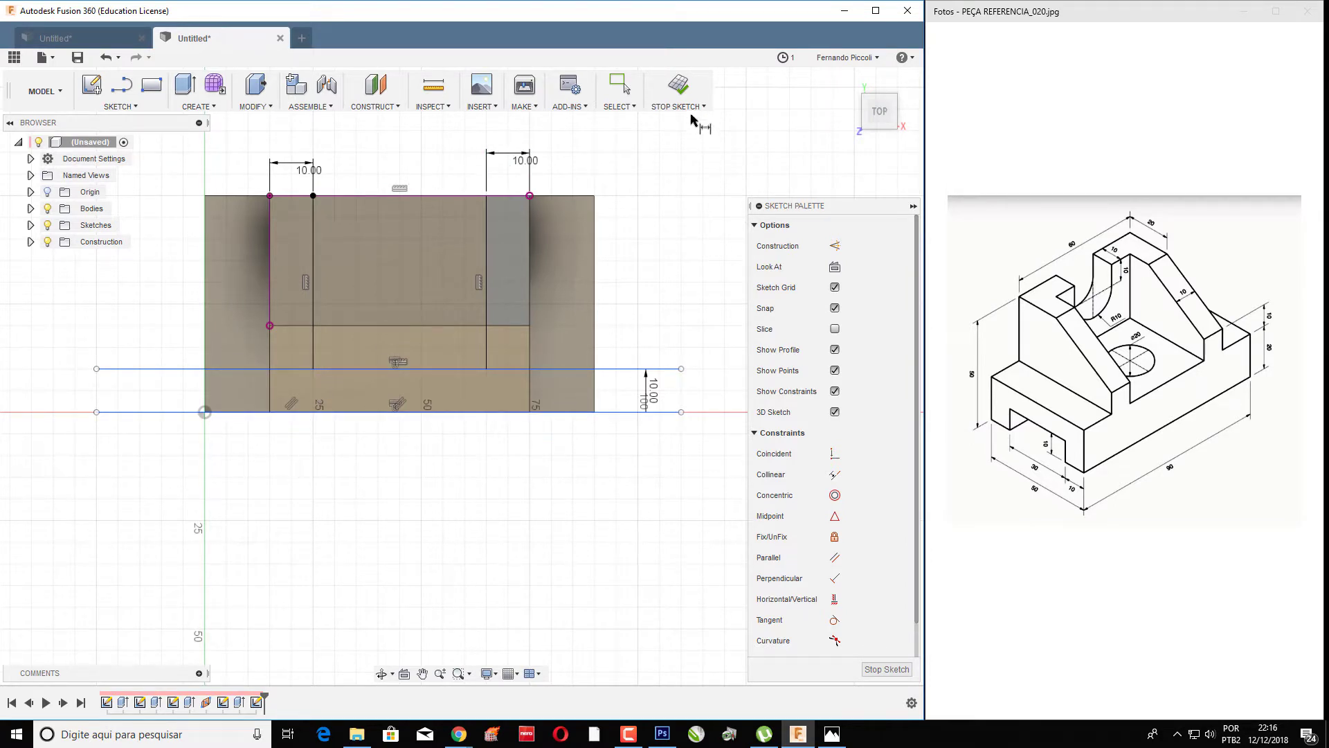
- Cut both sketched profiles out of the raised block down to the lower ledge face
click(680, 89)
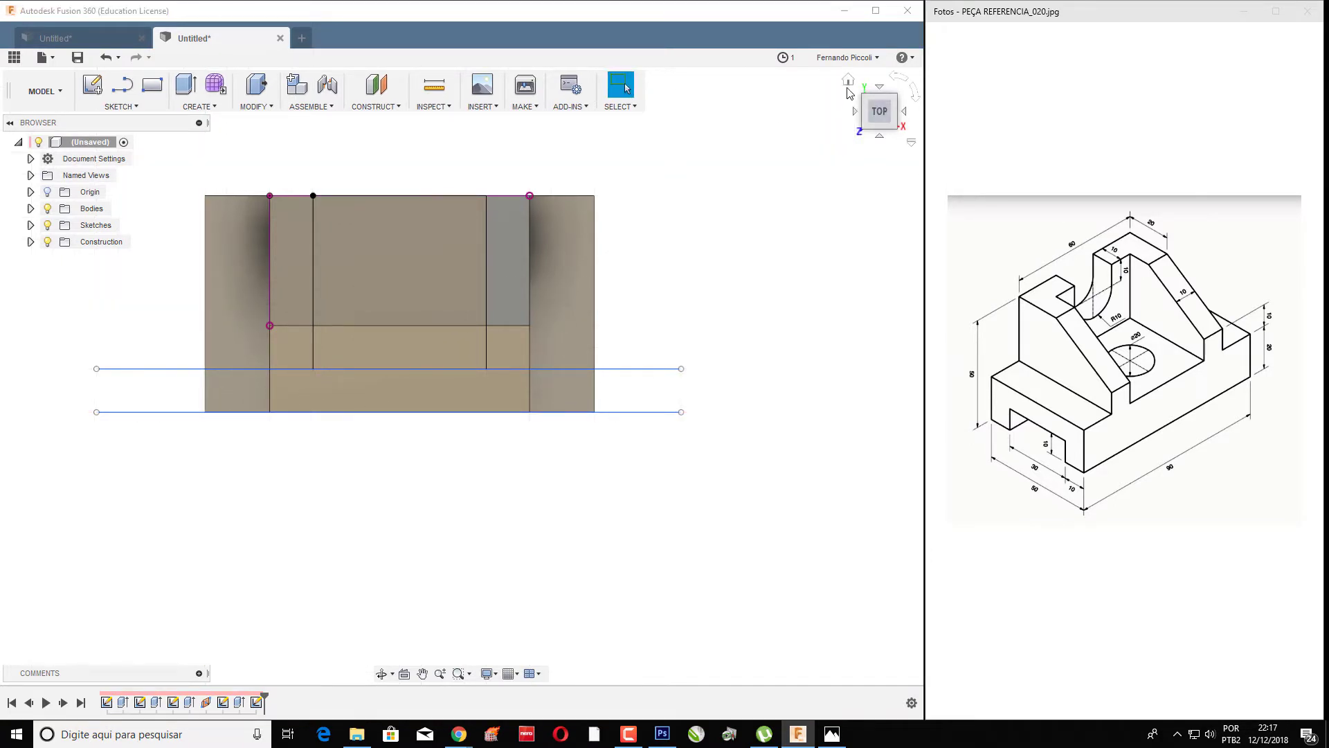
click(849, 80)
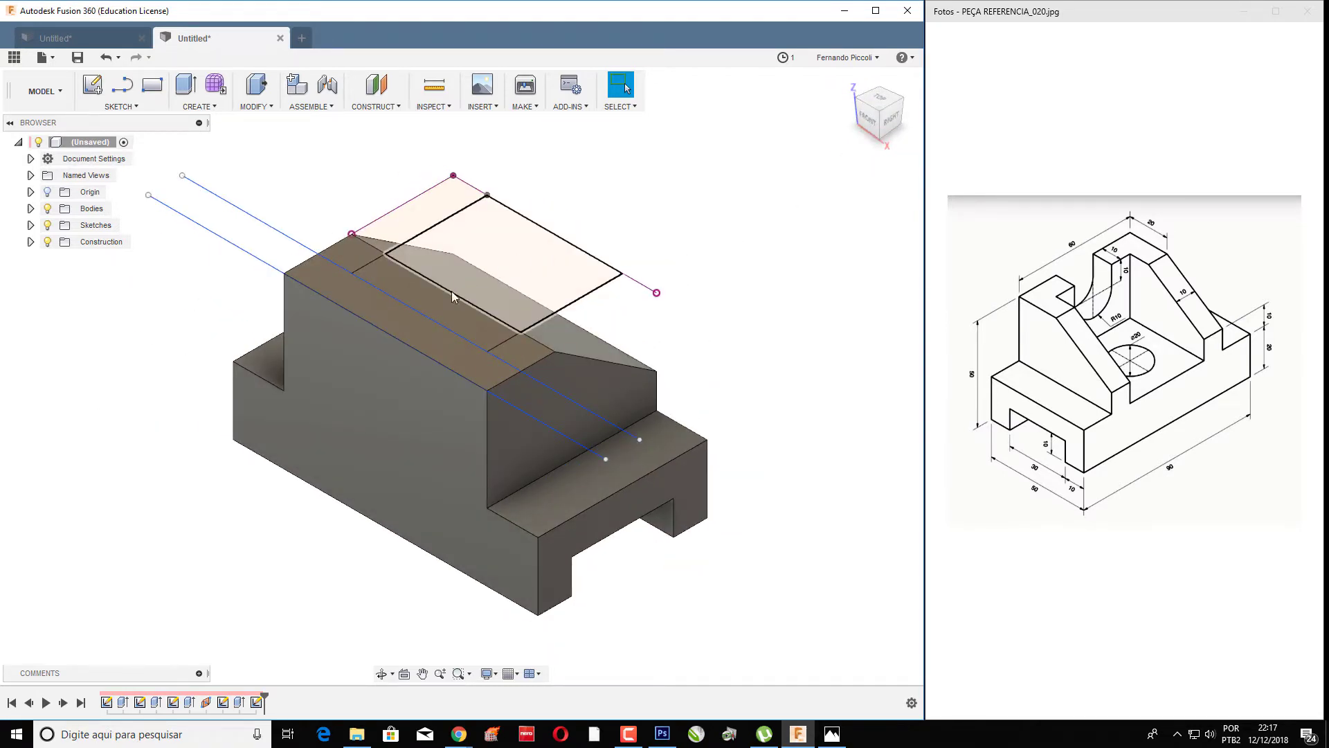
click(431, 301)
ctrl+click(492, 253)
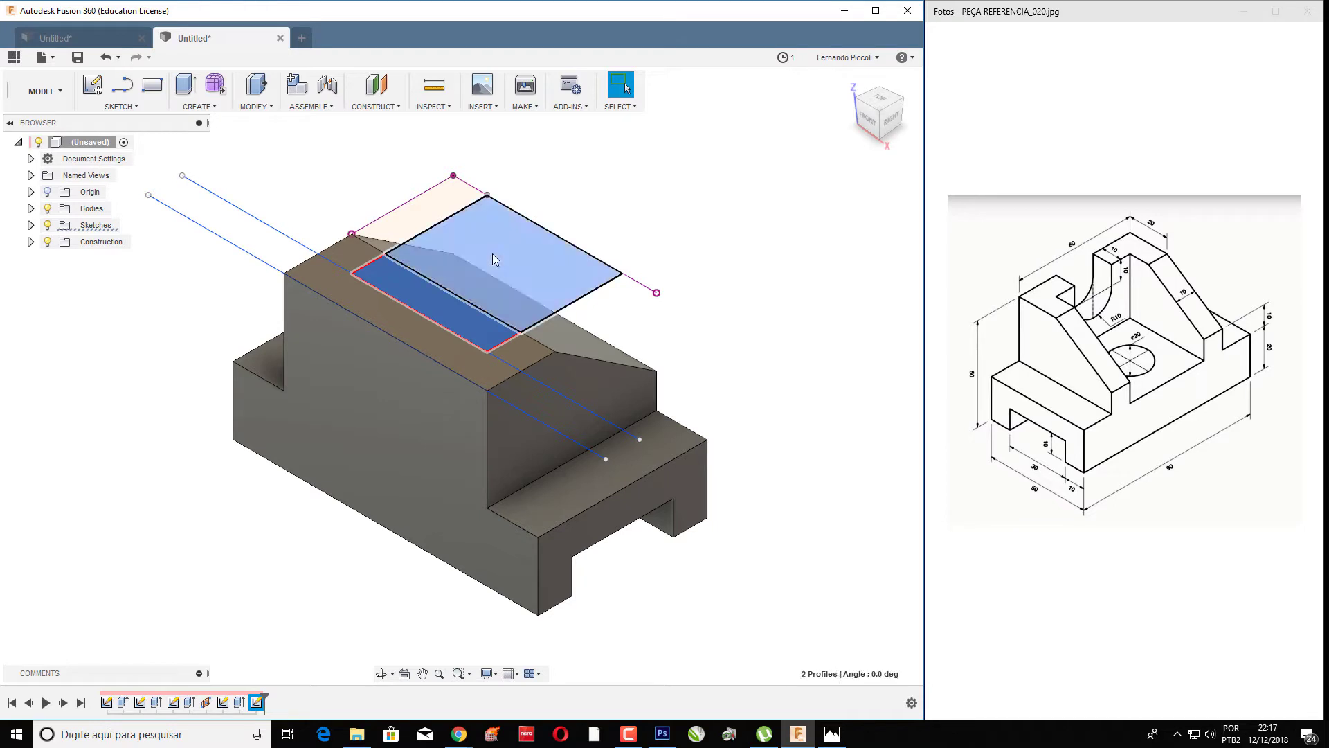
right_click(492, 253)
click(493, 319)
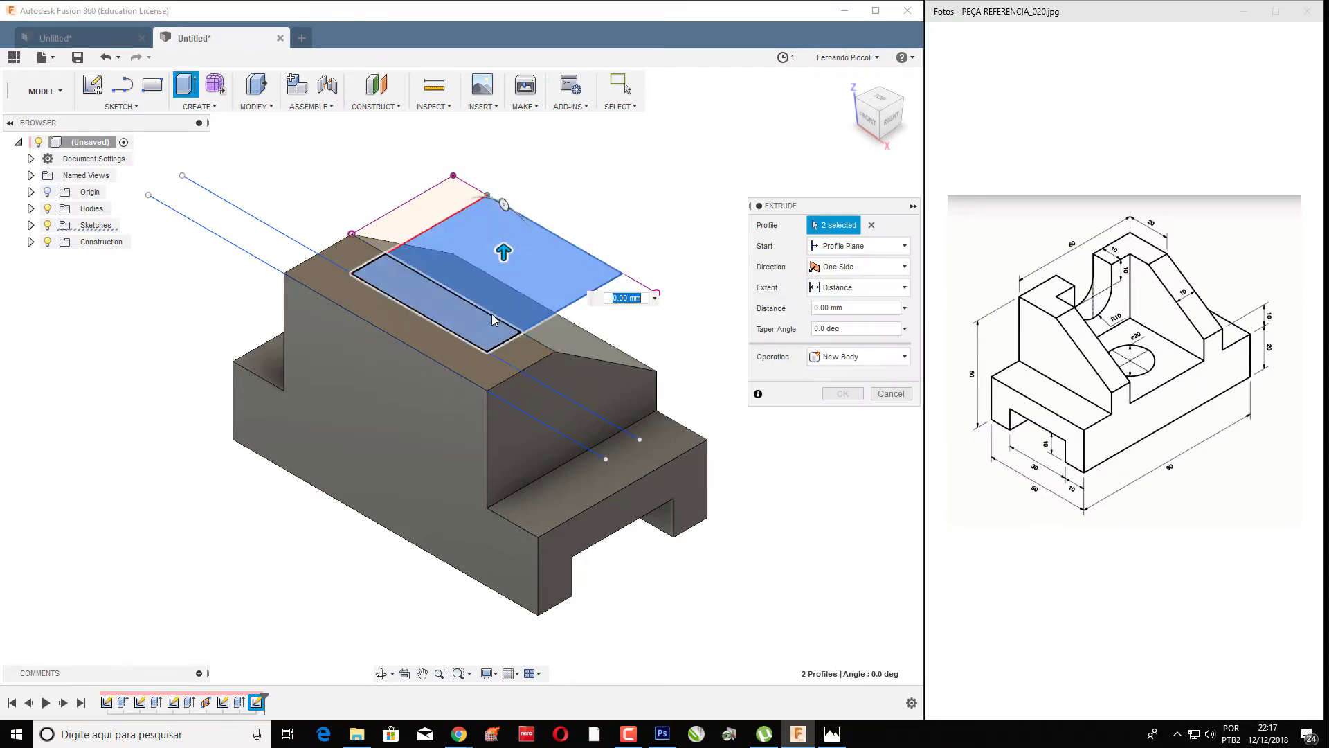
click(888, 288)
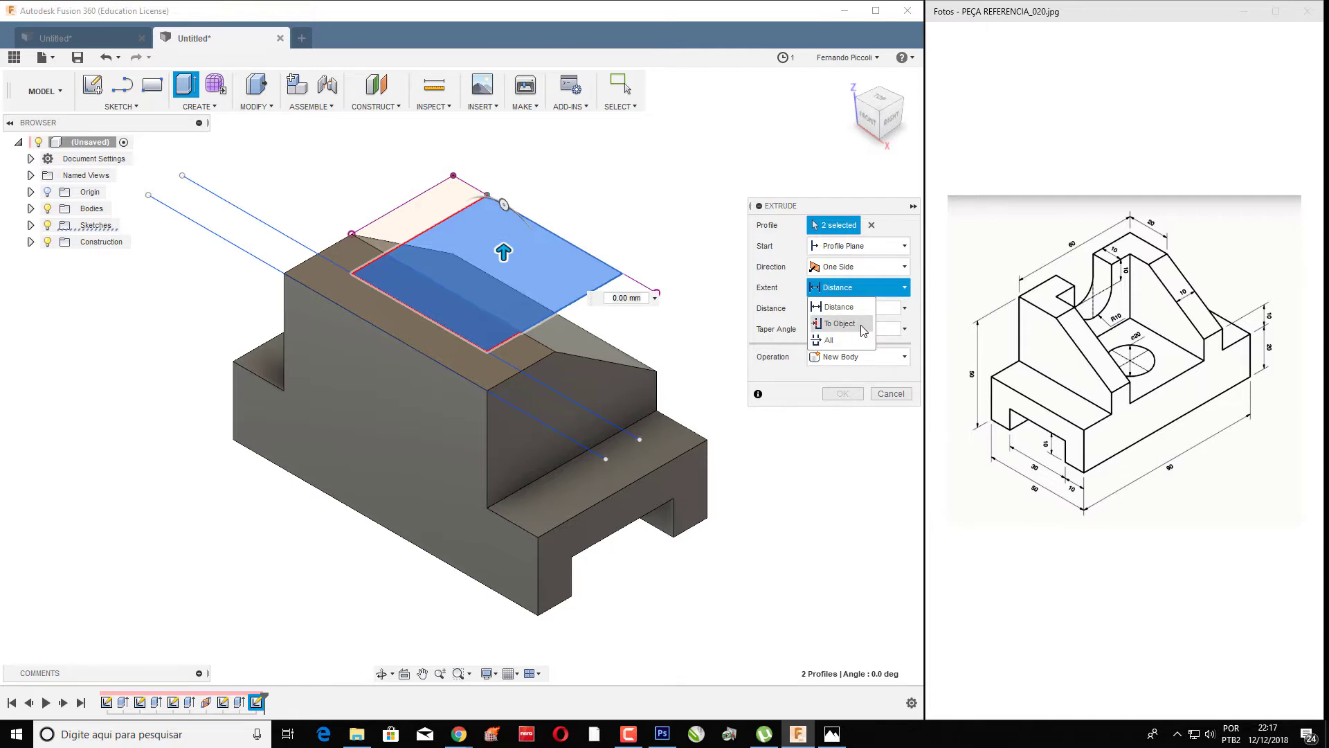
click(840, 323)
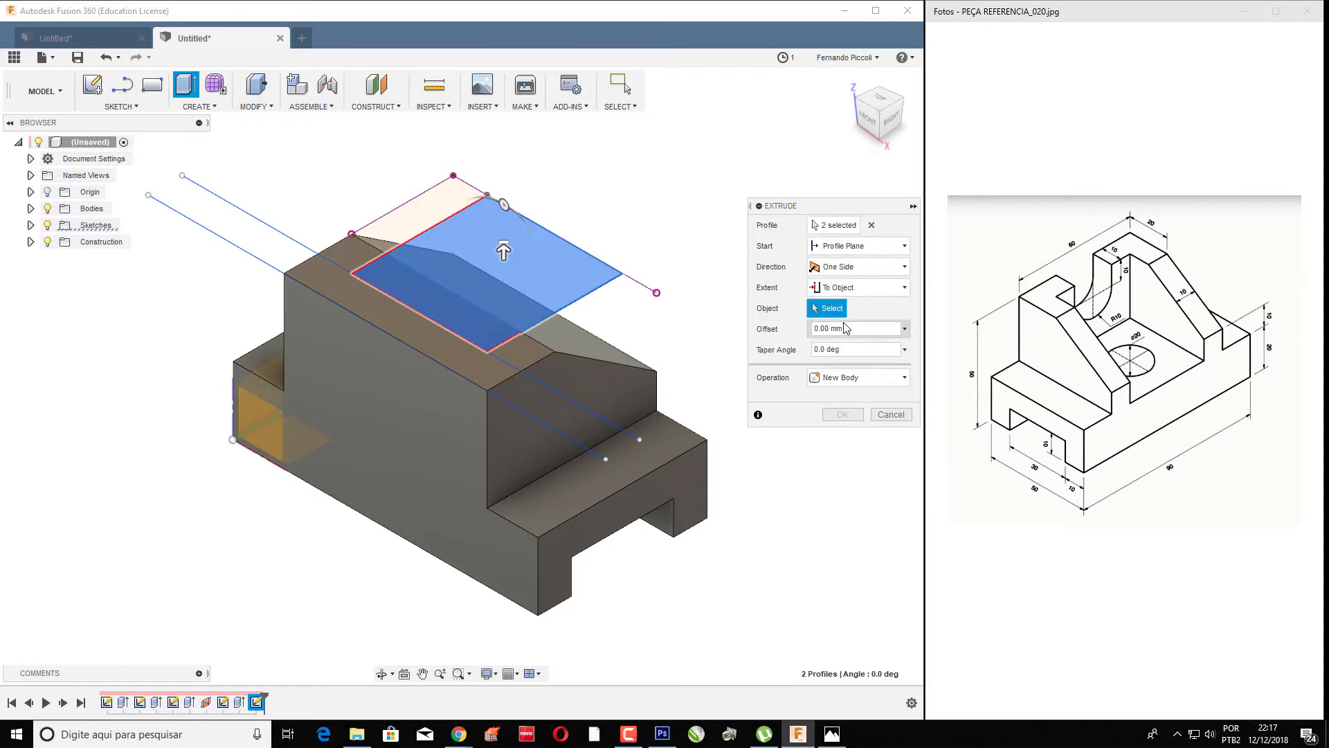
click(661, 452)
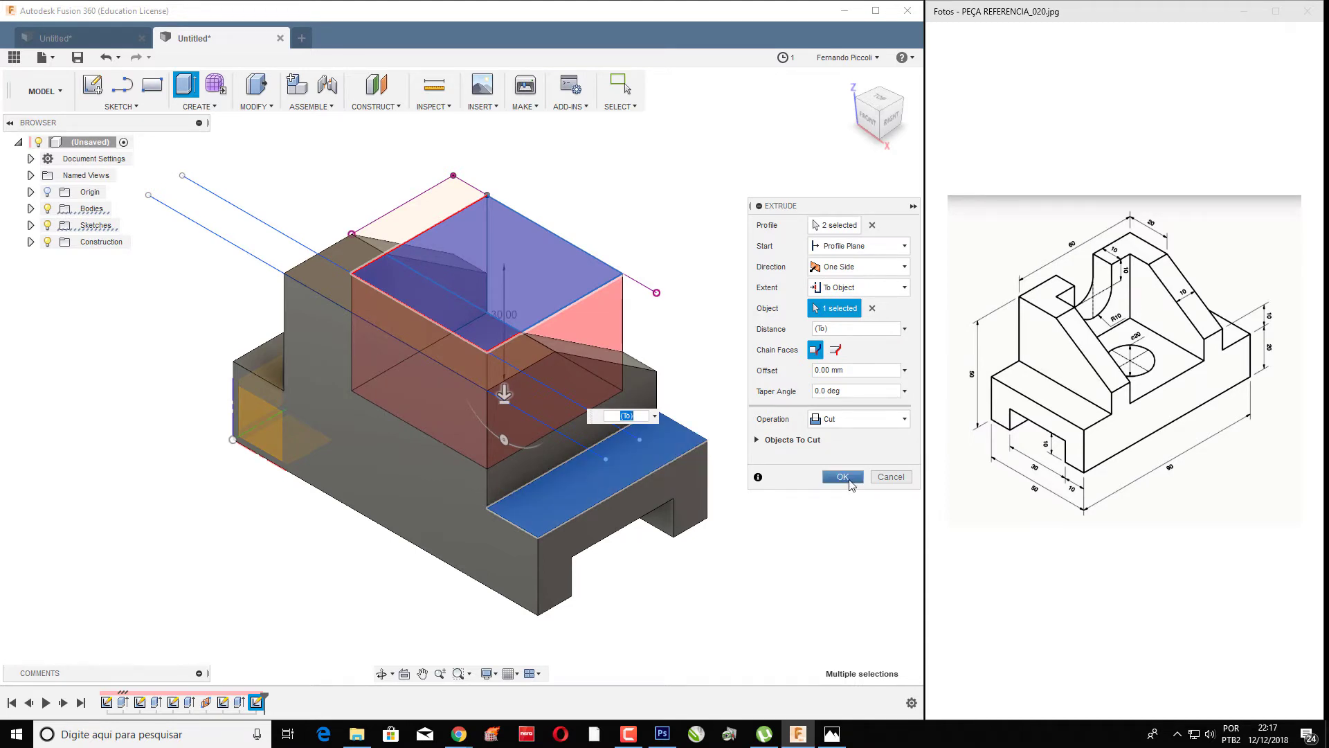
click(850, 477)
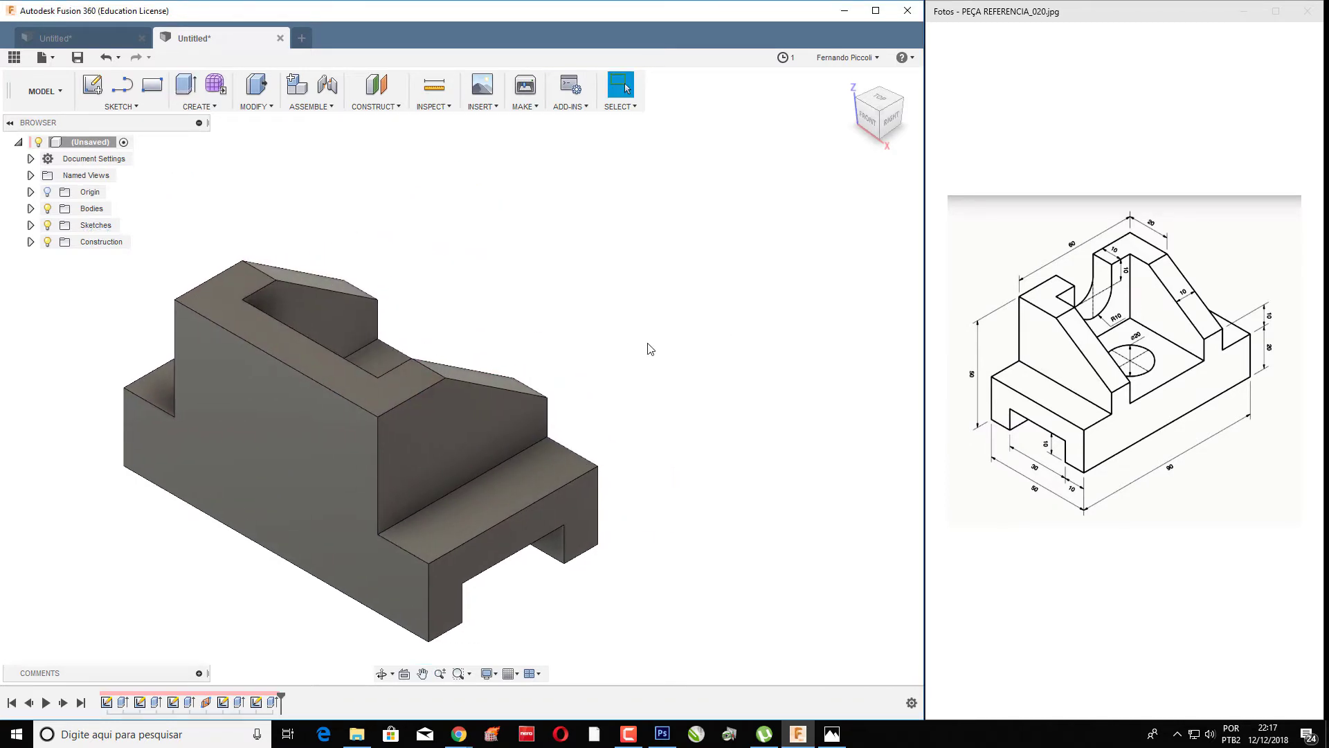
mouse_move(646, 350)
shift+middle_down()
mouse_move(531, 326)
mouse_move(564, 314)
mouse_move(503, 330)
mouse_move(691, 335)
shift+middle_up()
click(302, 425)
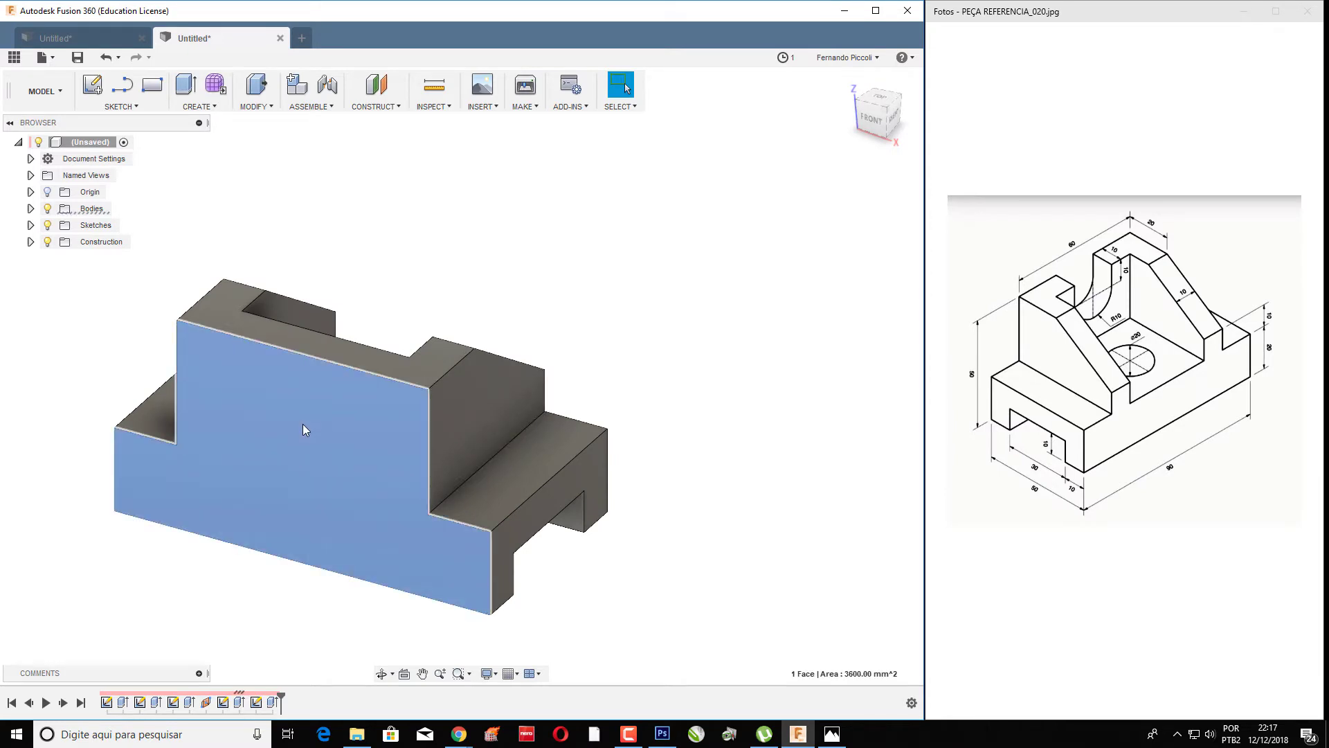
- On the front face, sketch a vertical centre line and a horizontal line along the top edge
key(l)
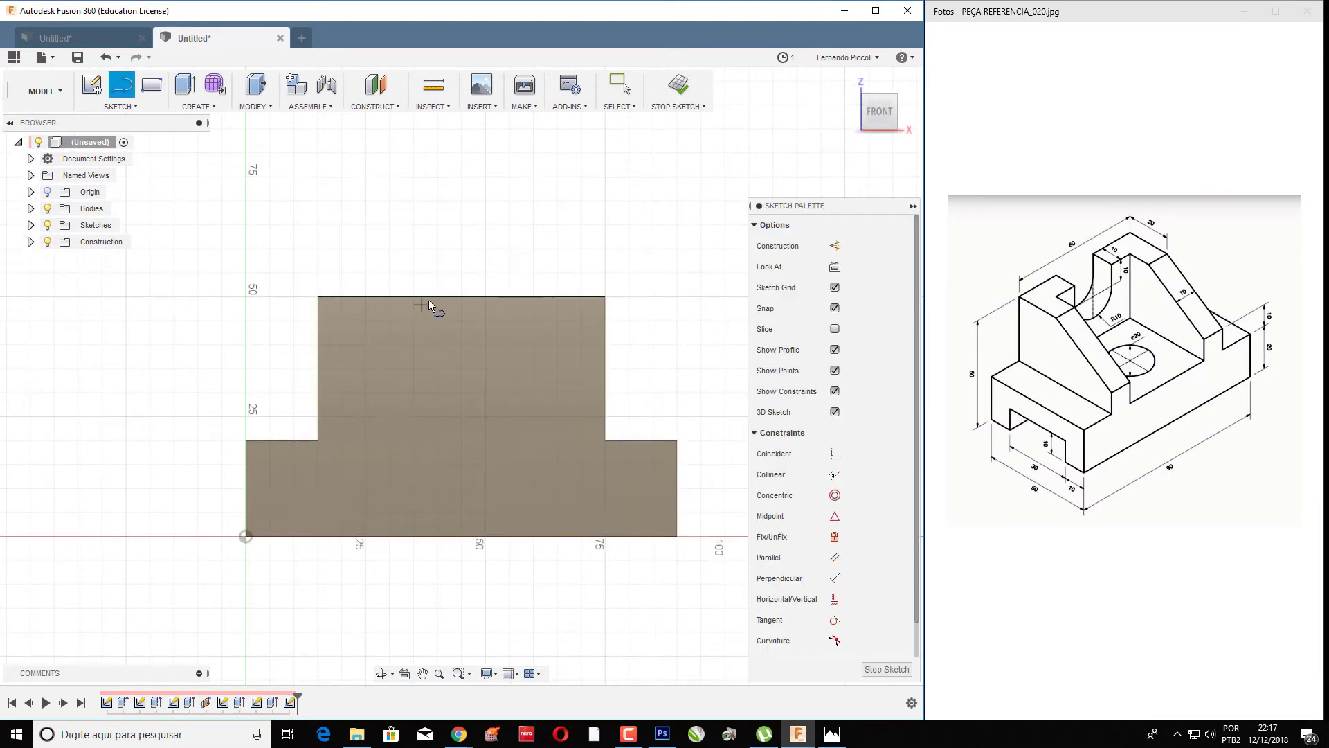
click(462, 296)
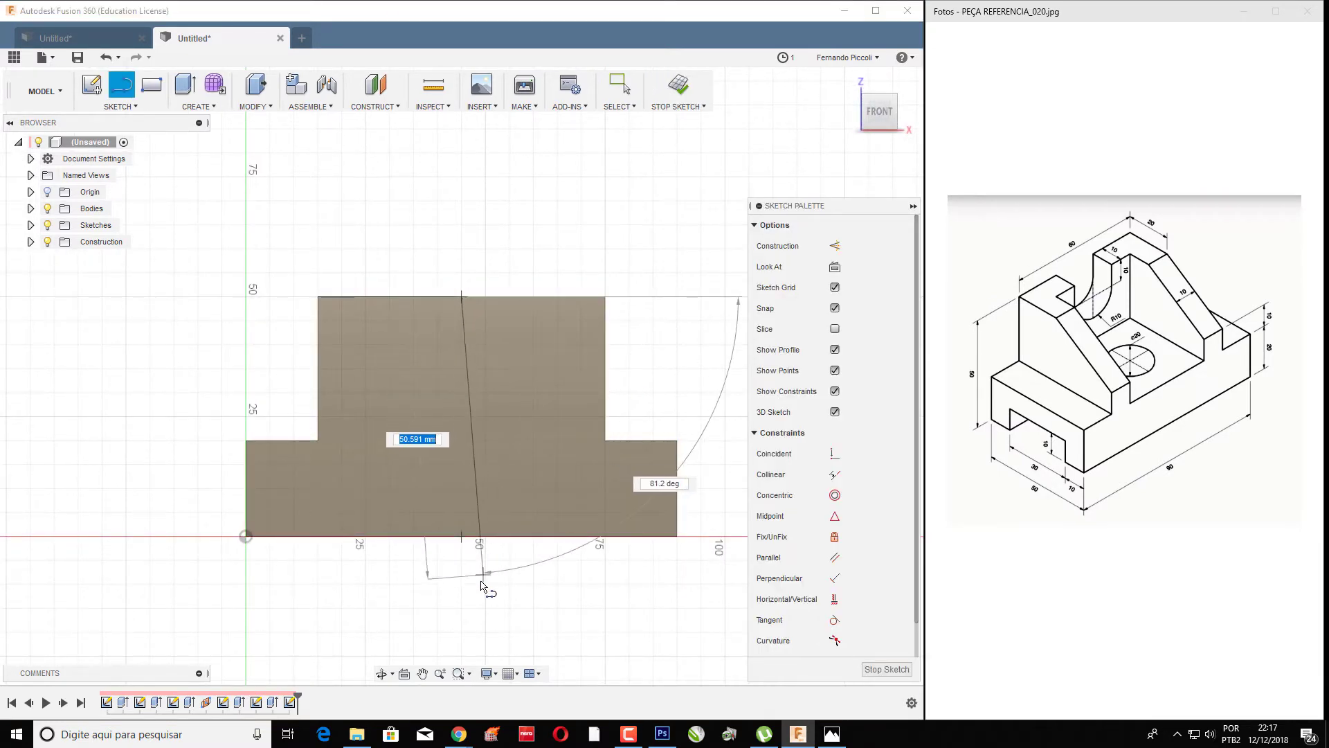
click(462, 594)
key(Escape)
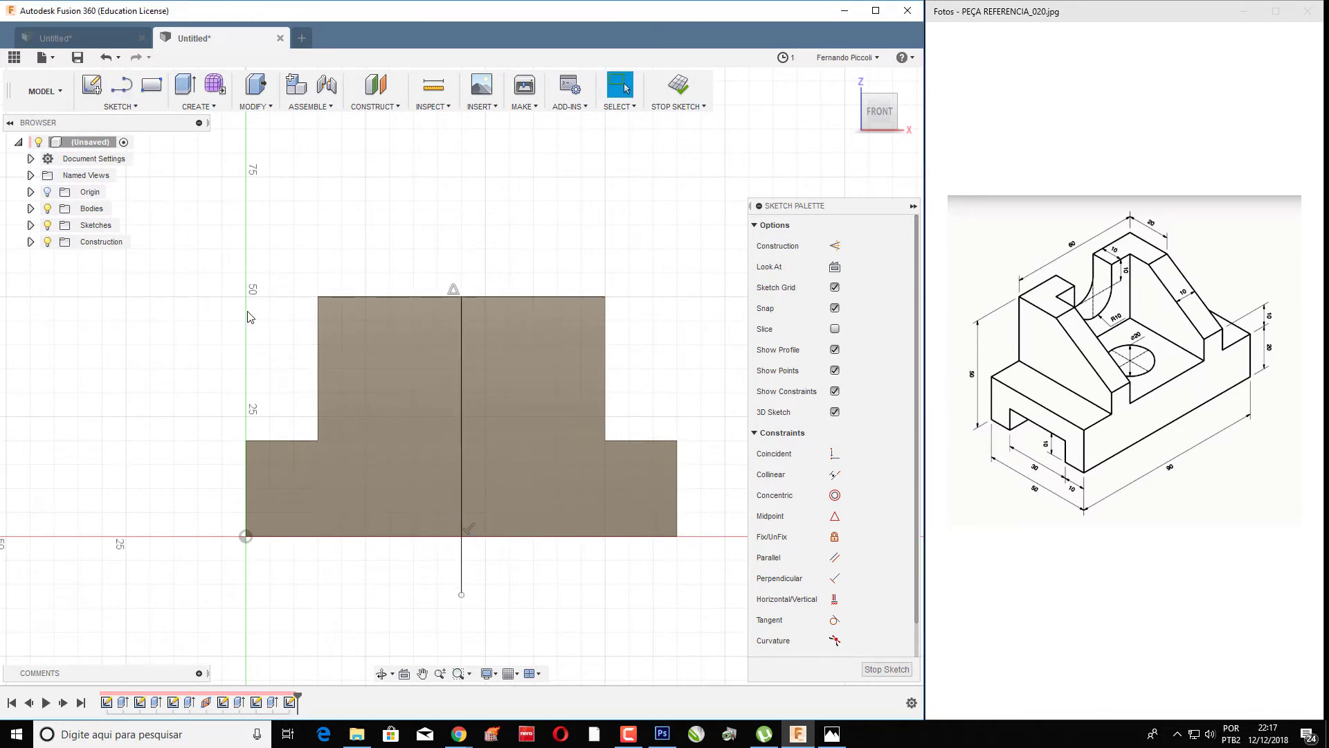
key(l)
click(319, 297)
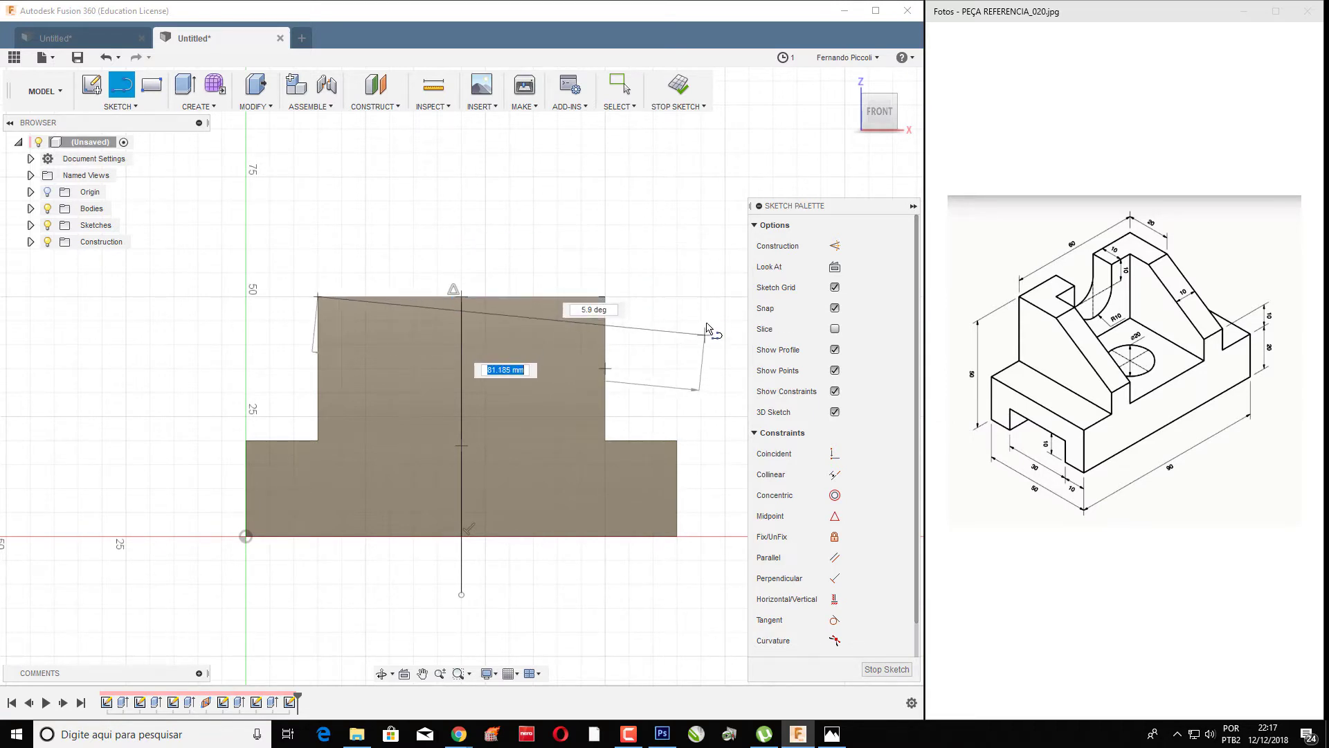
click(701, 297)
key(Escape)
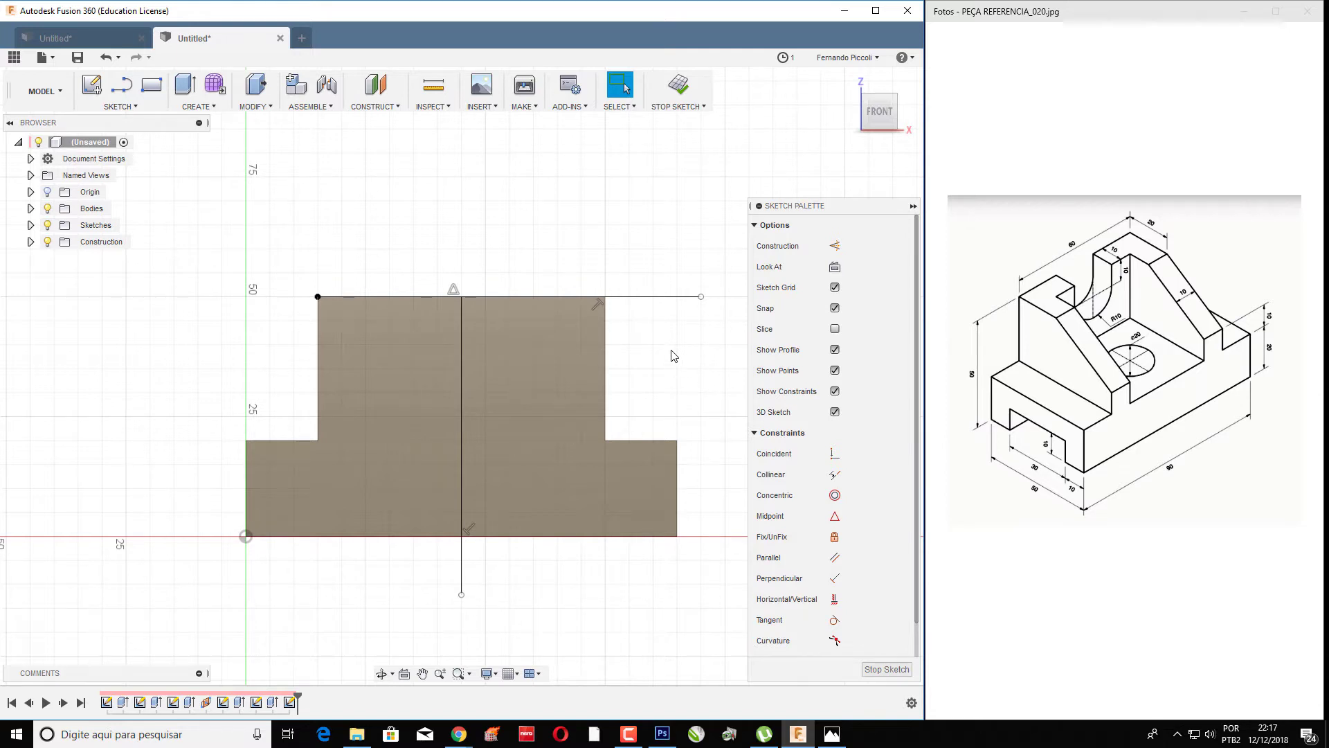
- Offset the top-edge line 10 mm downward
key(o)
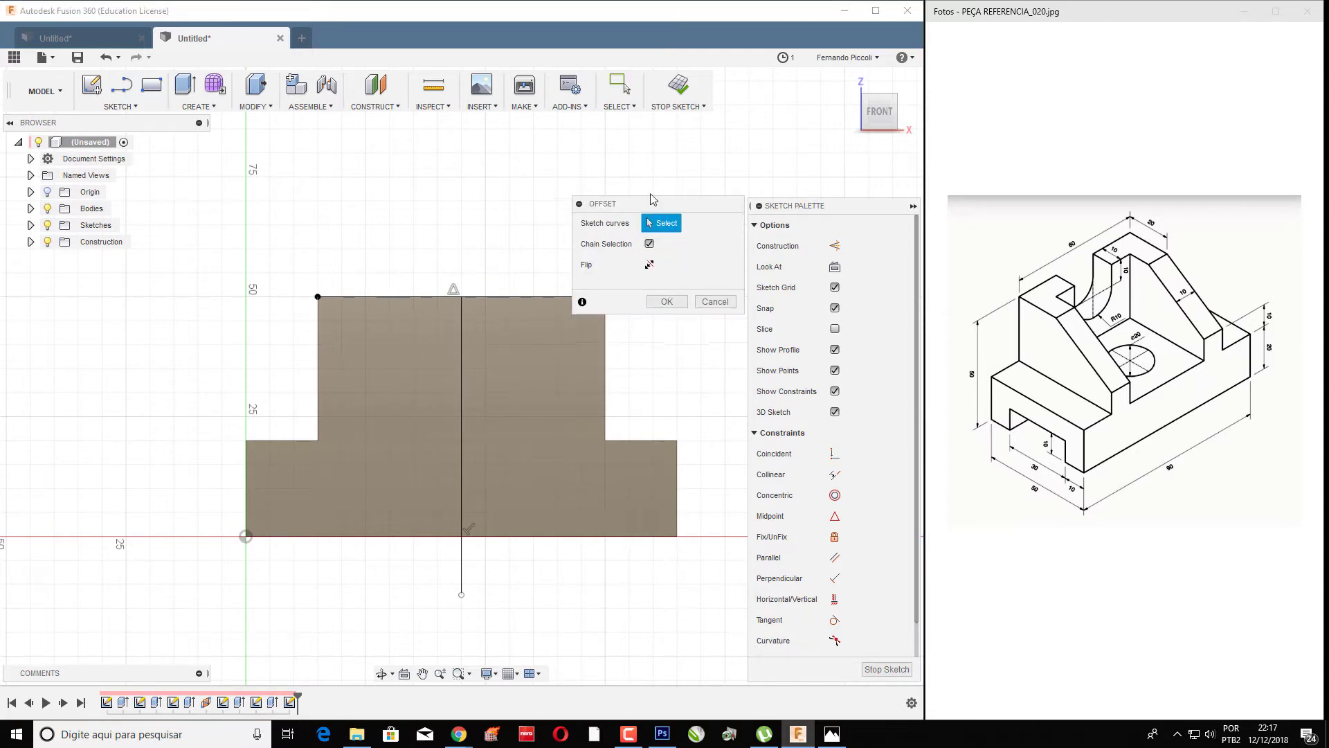
drag(650, 205, 598, 128)
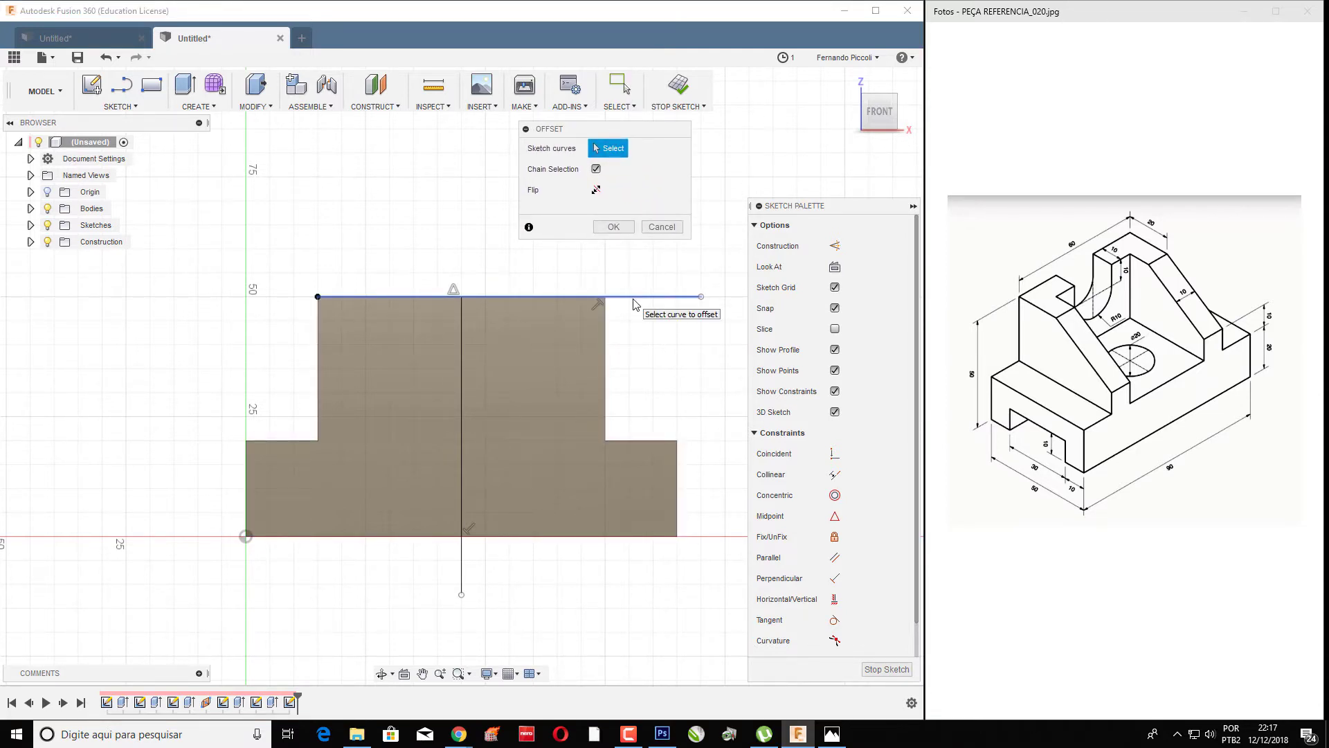
click(634, 298)
drag(632, 297, 634, 337)
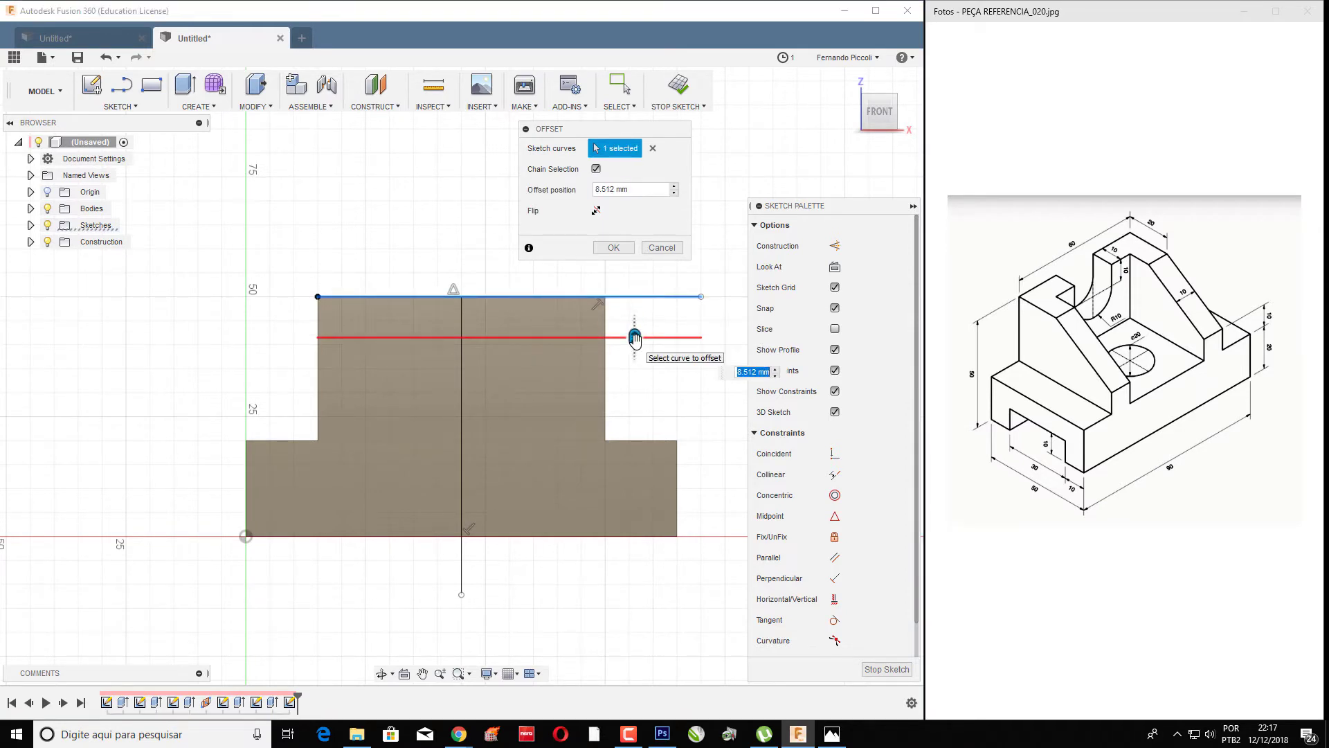
text(10)
key(Return)
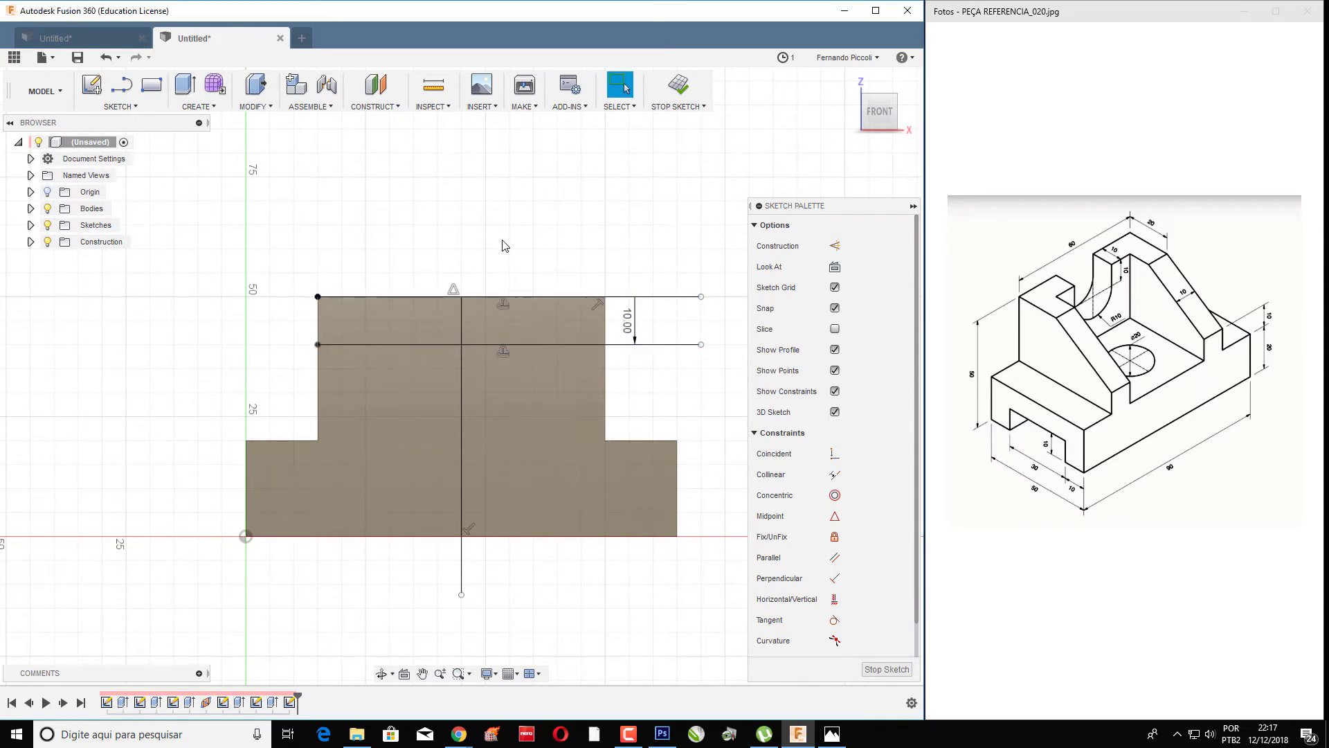
- Draw a 20 mm diameter circle centred where the offset line meets the centre line
key(c)
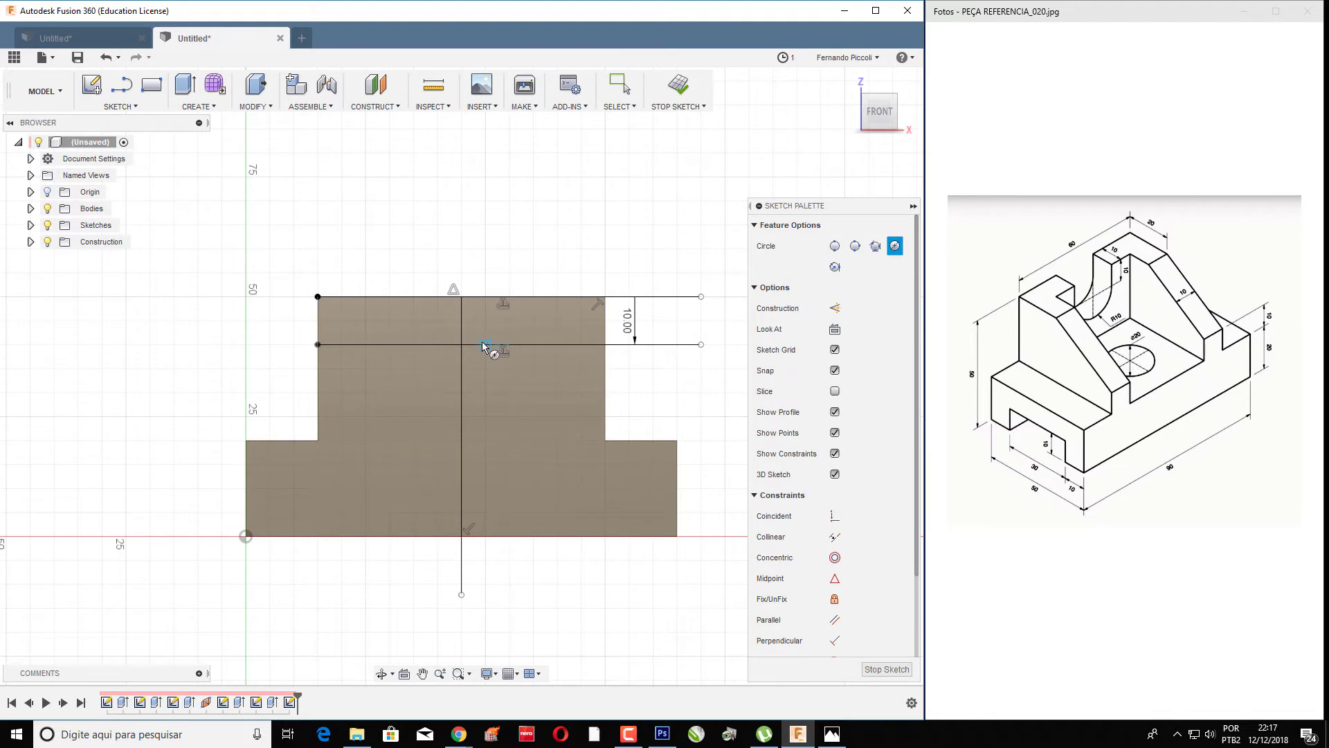
click(462, 344)
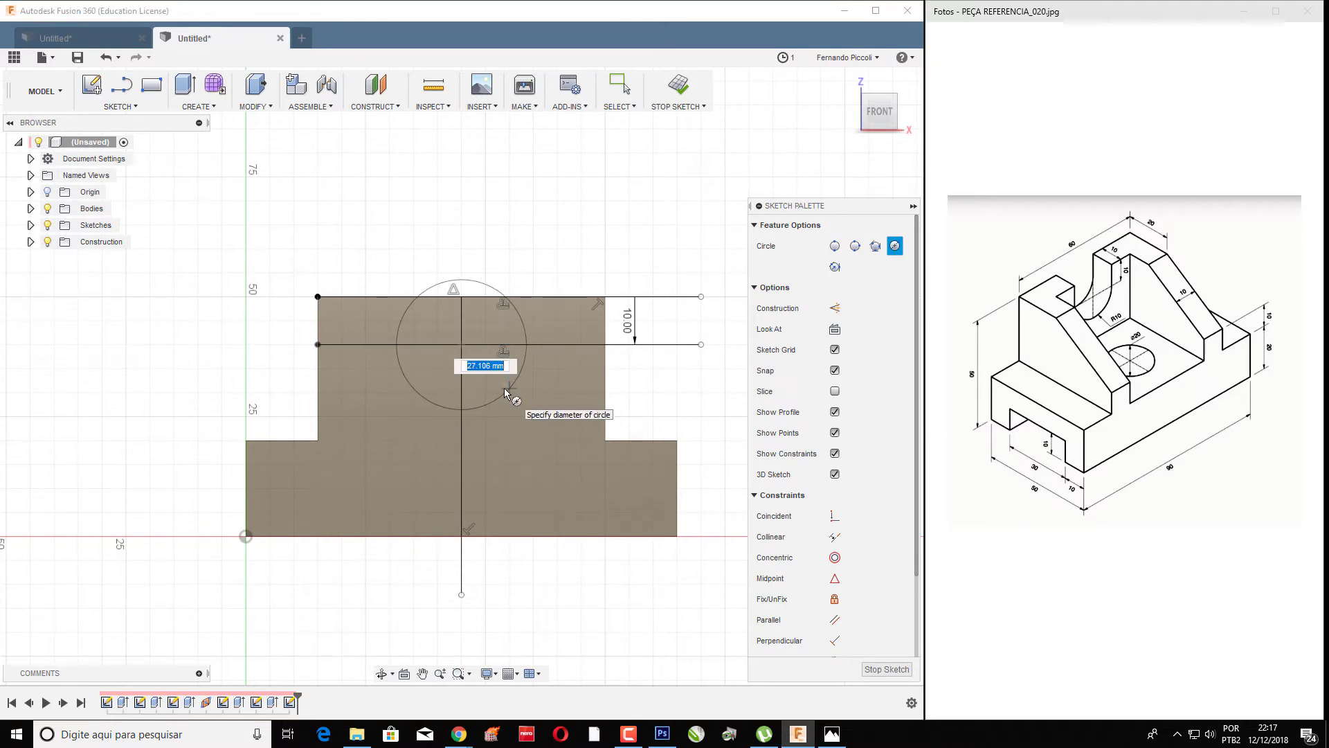
text(20)
key(Return)
key(Escape)
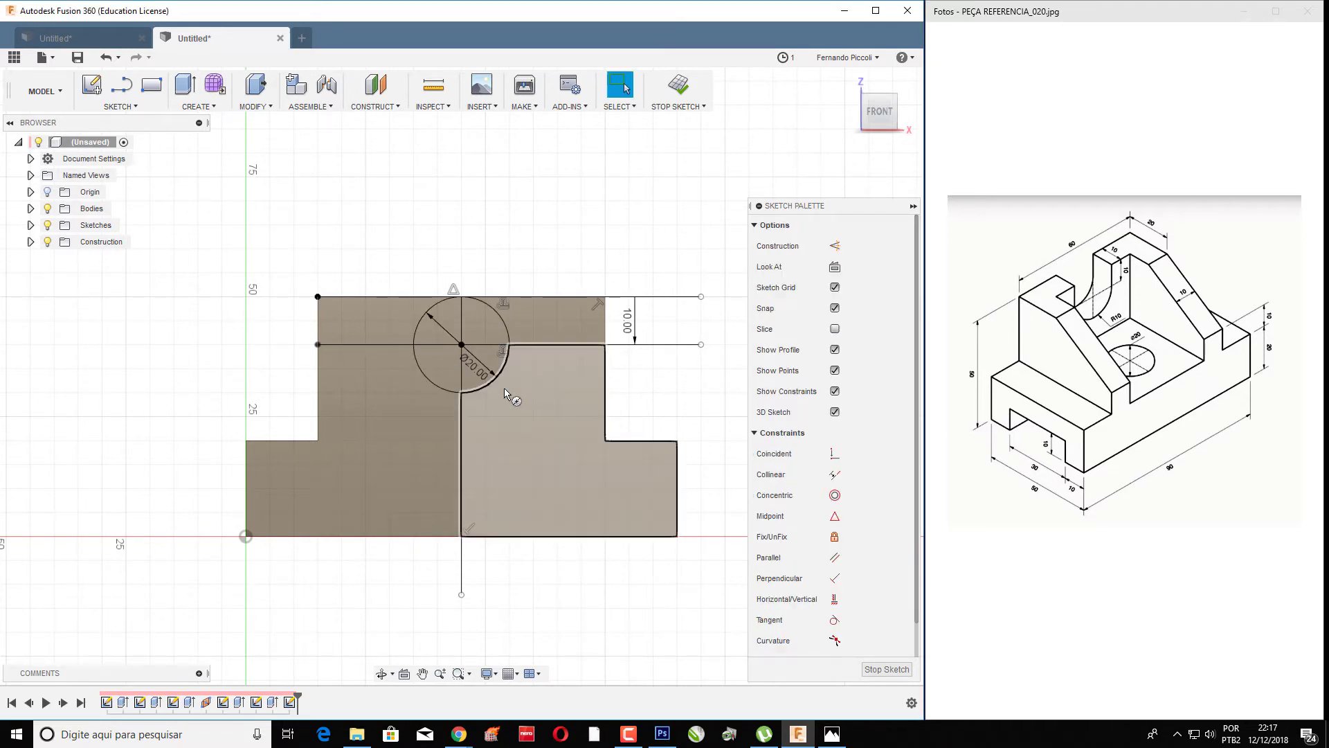
middle_drag(534, 146, 549, 208)
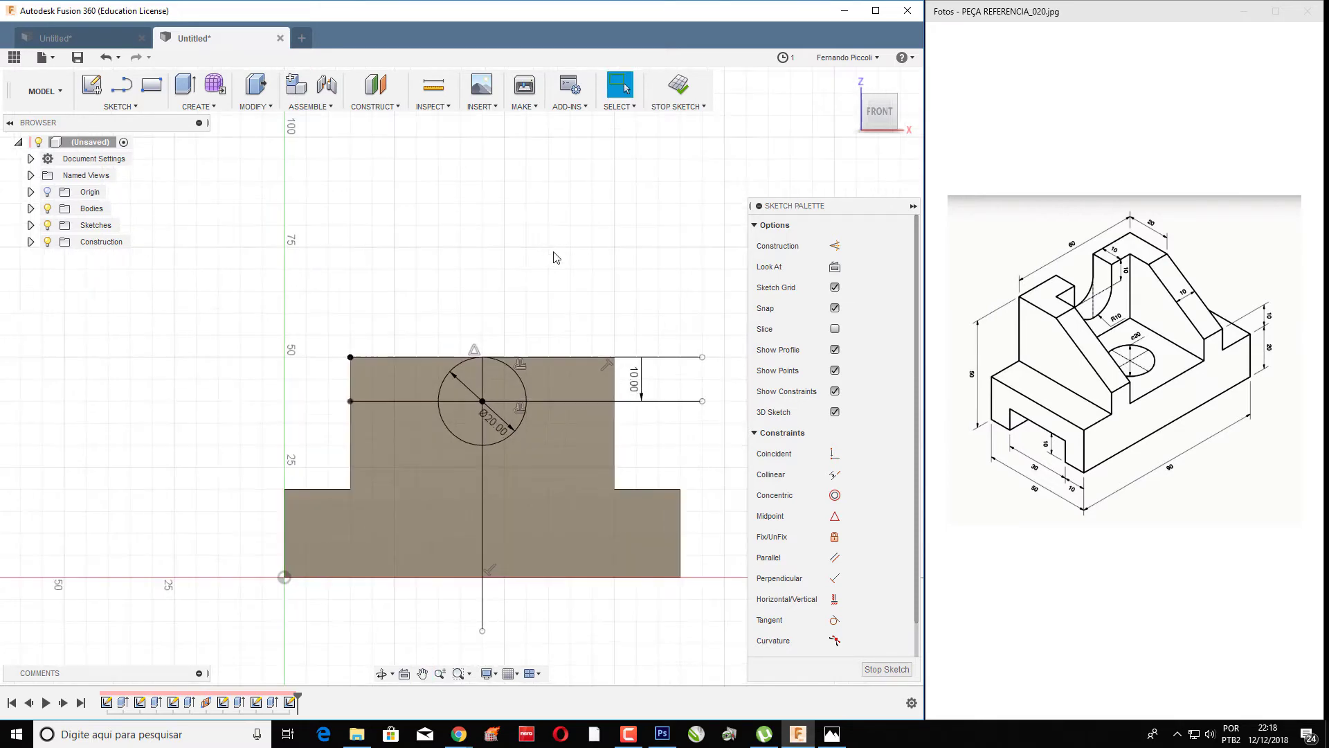
- Draw vertical lines up from the circle's right and left sides, the left one 18 mm long
scroll(549, 258, up, 3)
middle_drag(549, 258, 482, 176)
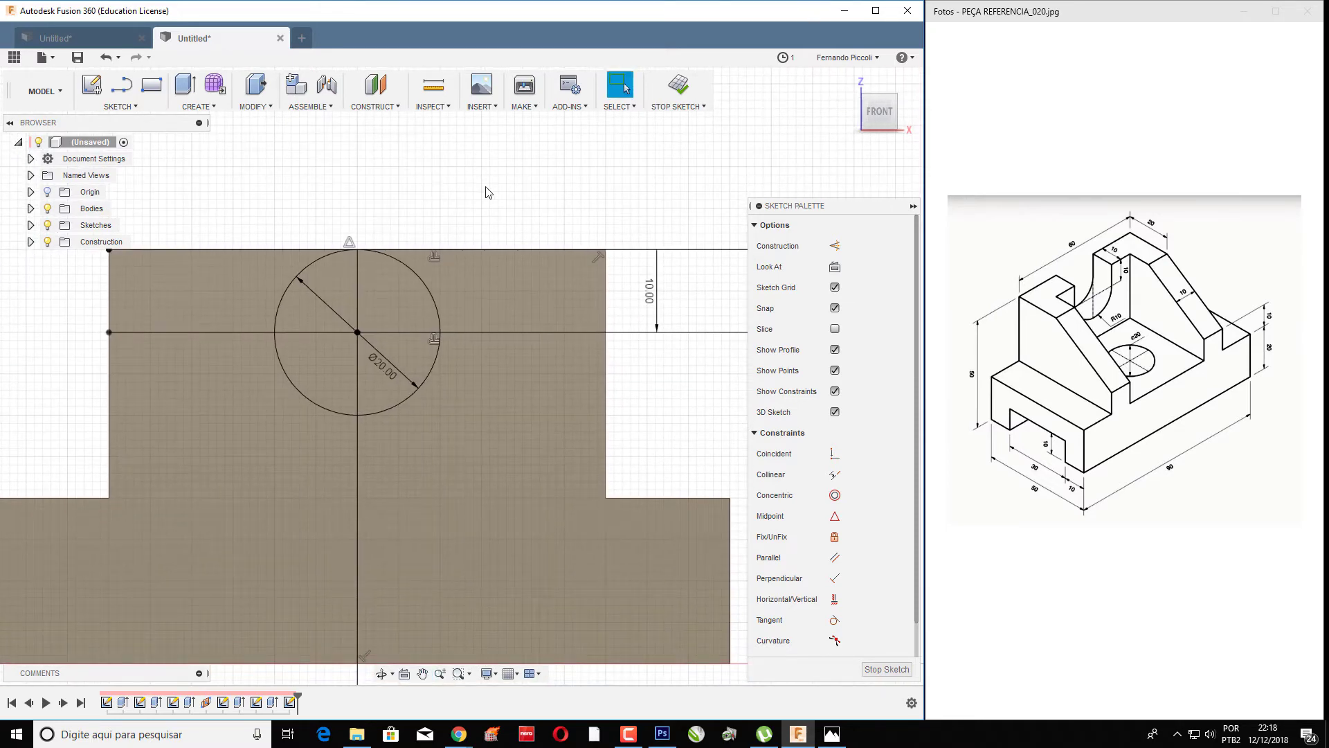
key(l)
click(441, 332)
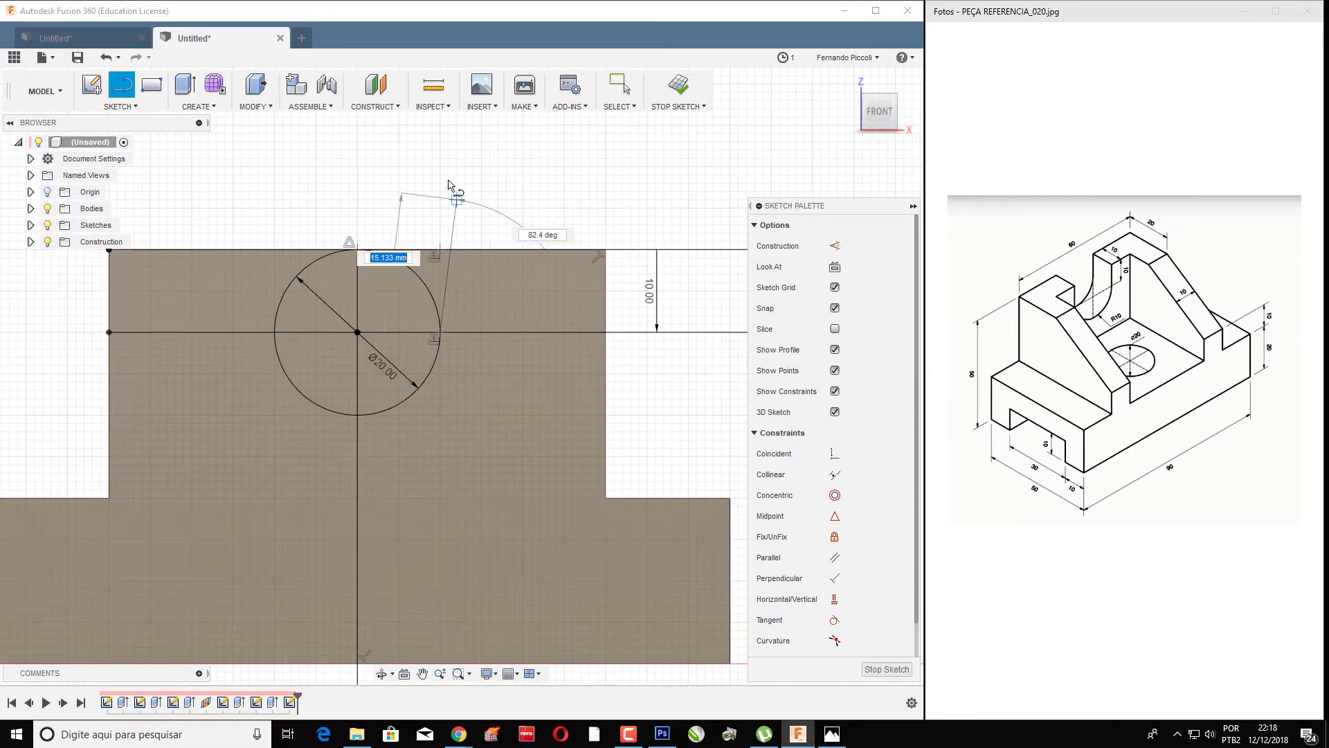
click(440, 175)
key(Escape)
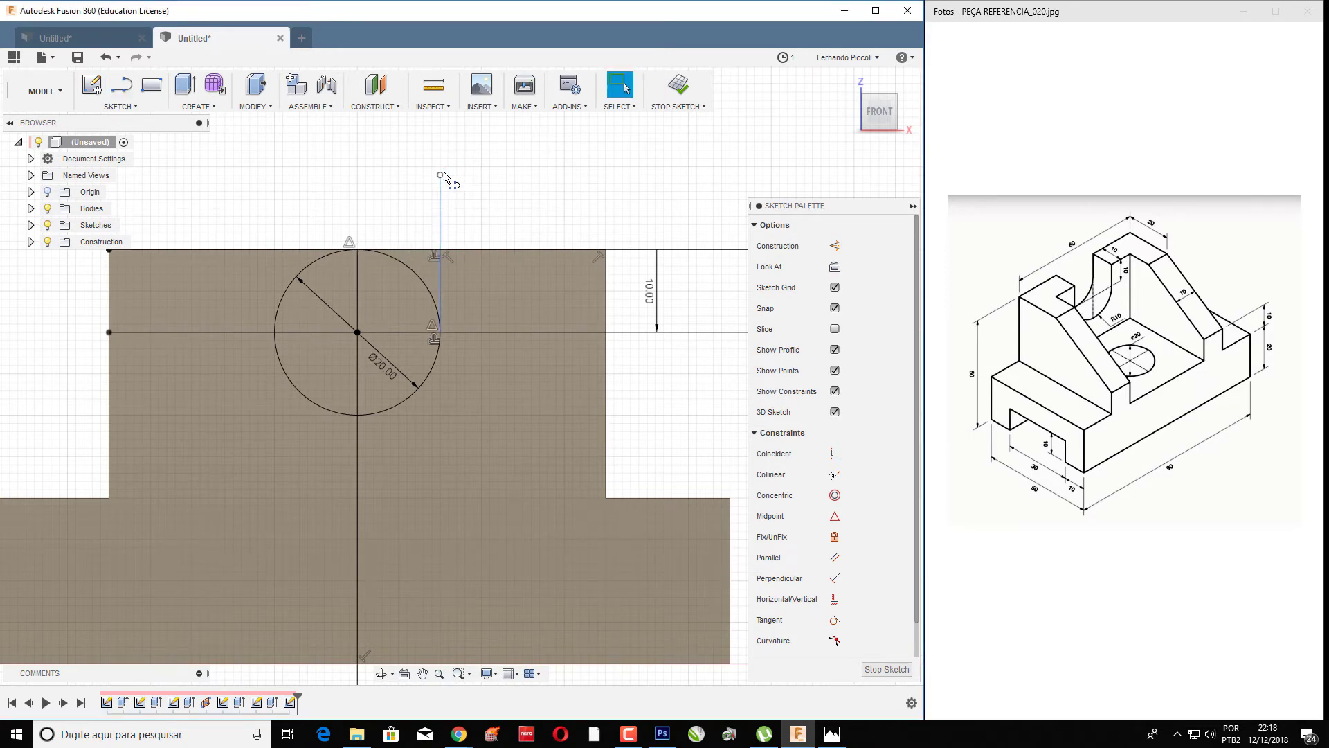
key(l)
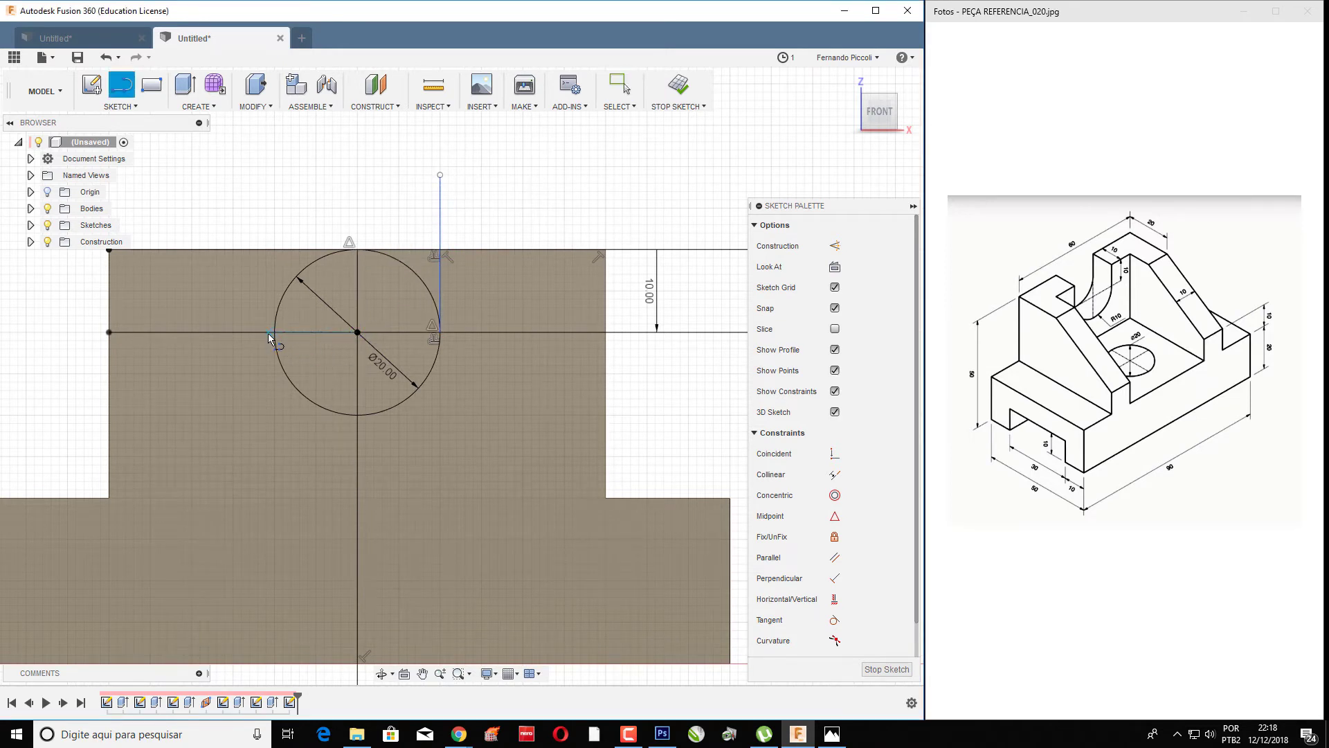
click(274, 331)
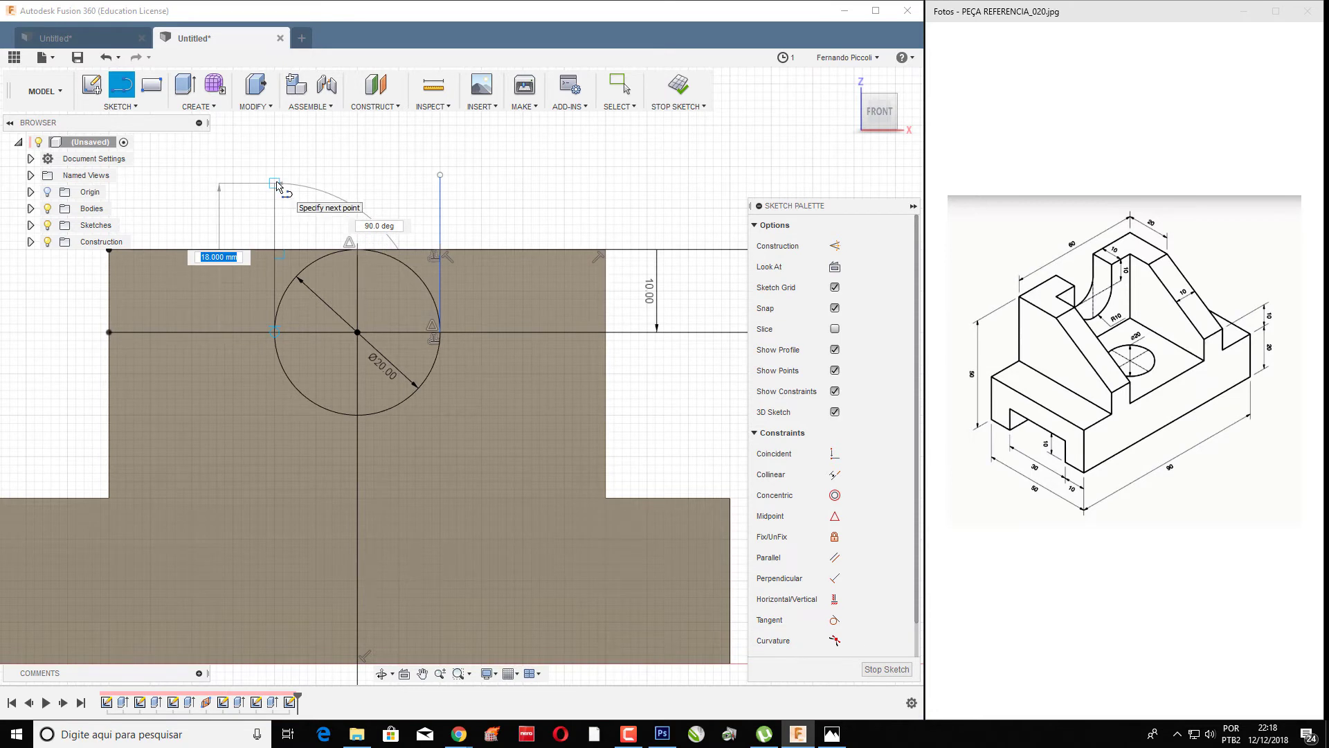
key(Return)
key(Escape)
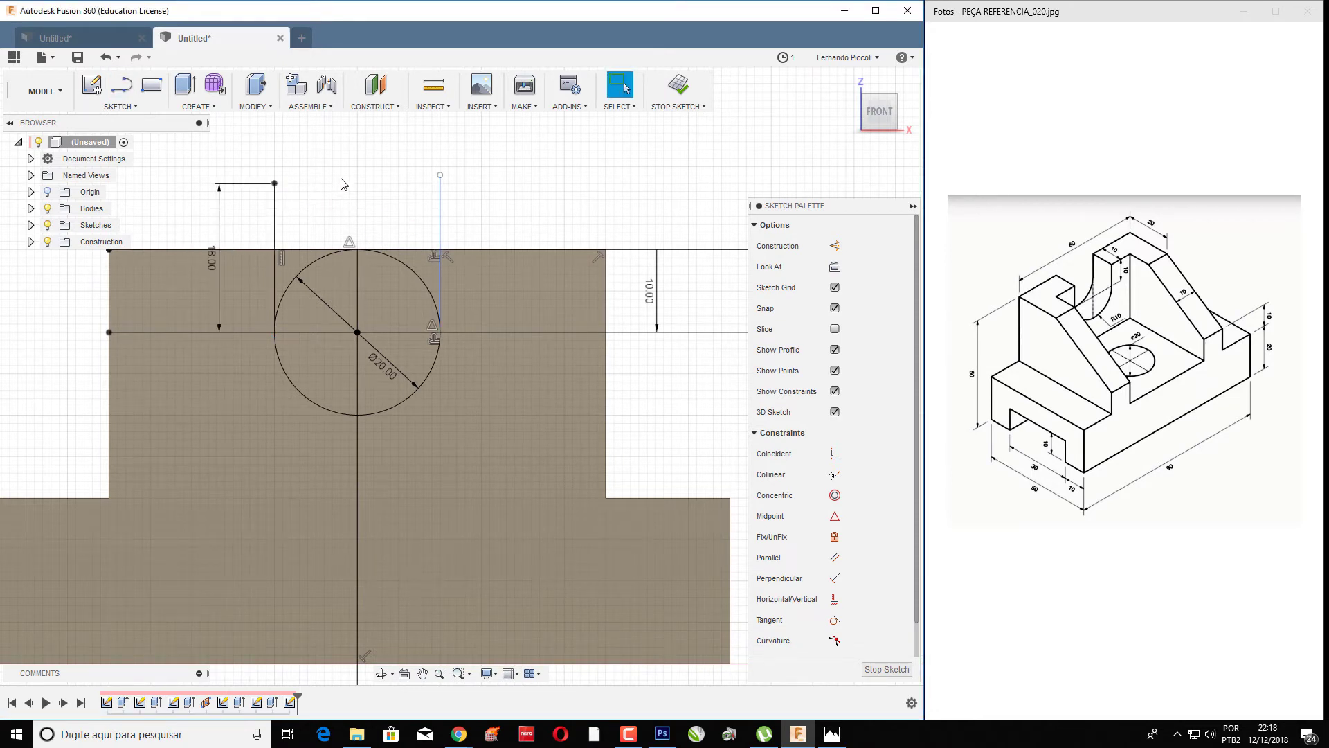
- Try constraining the vertical lines tangent to the circle and dismiss the over-constrained error
click(275, 216)
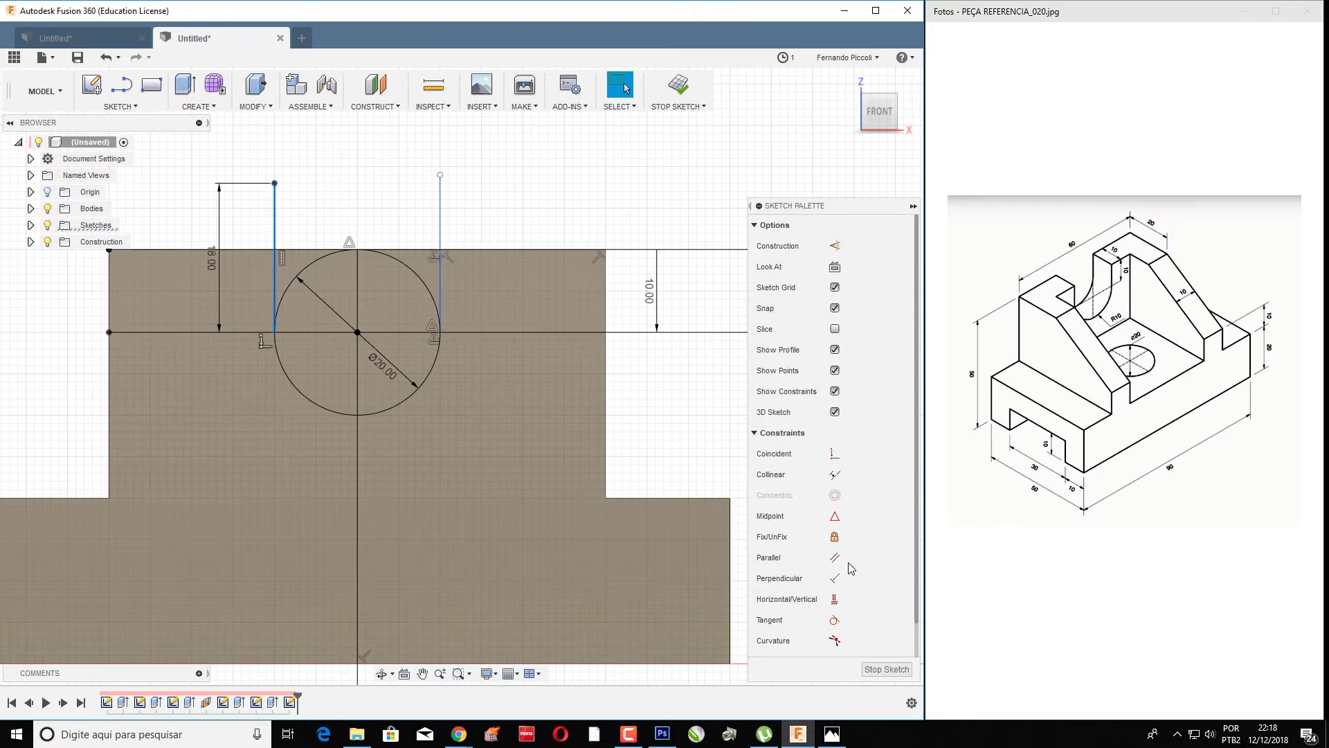
ctrl+click(295, 280)
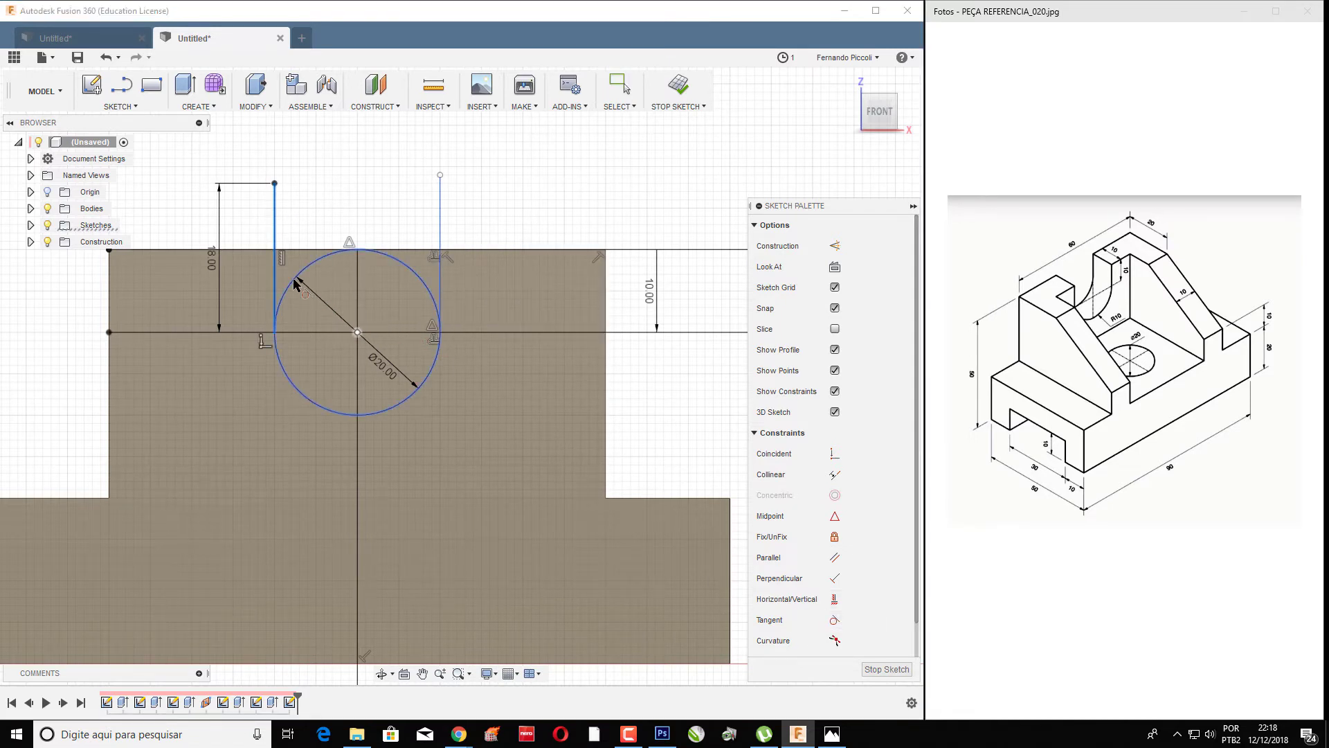
key(Escape)
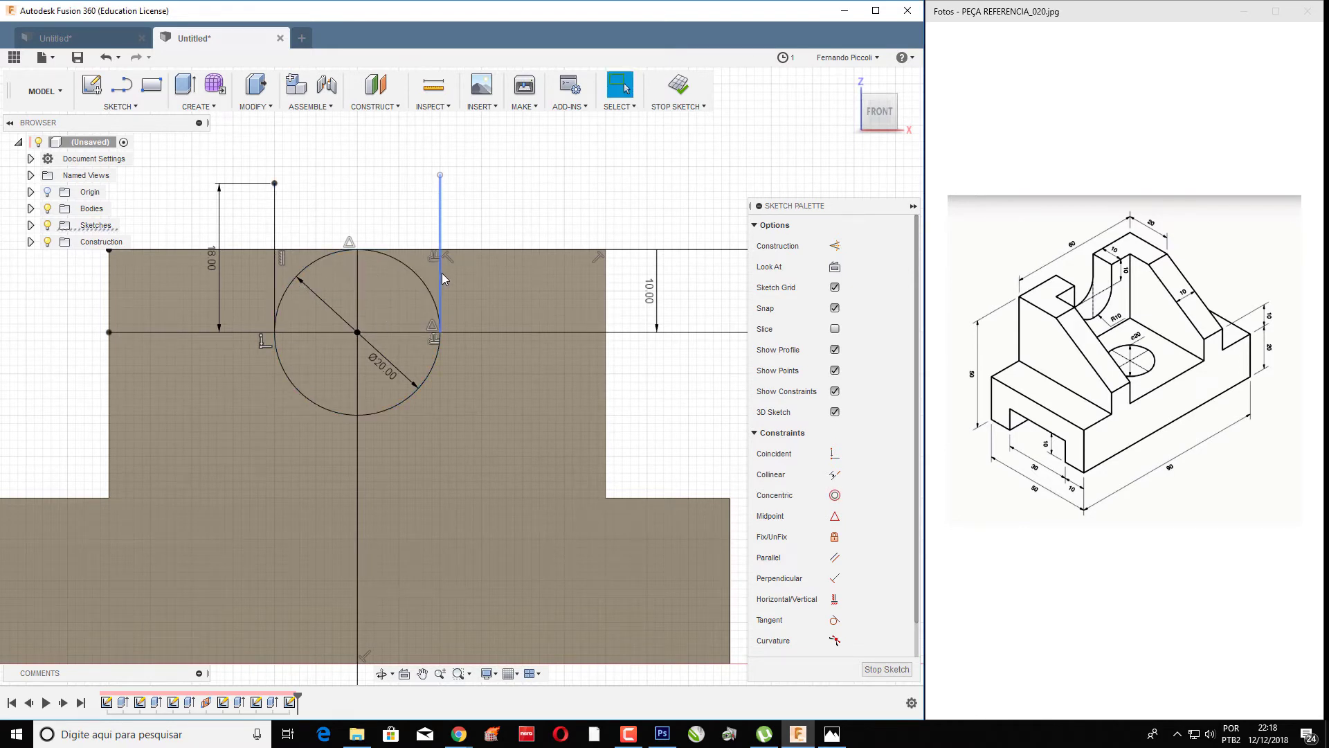
click(441, 278)
click(416, 279)
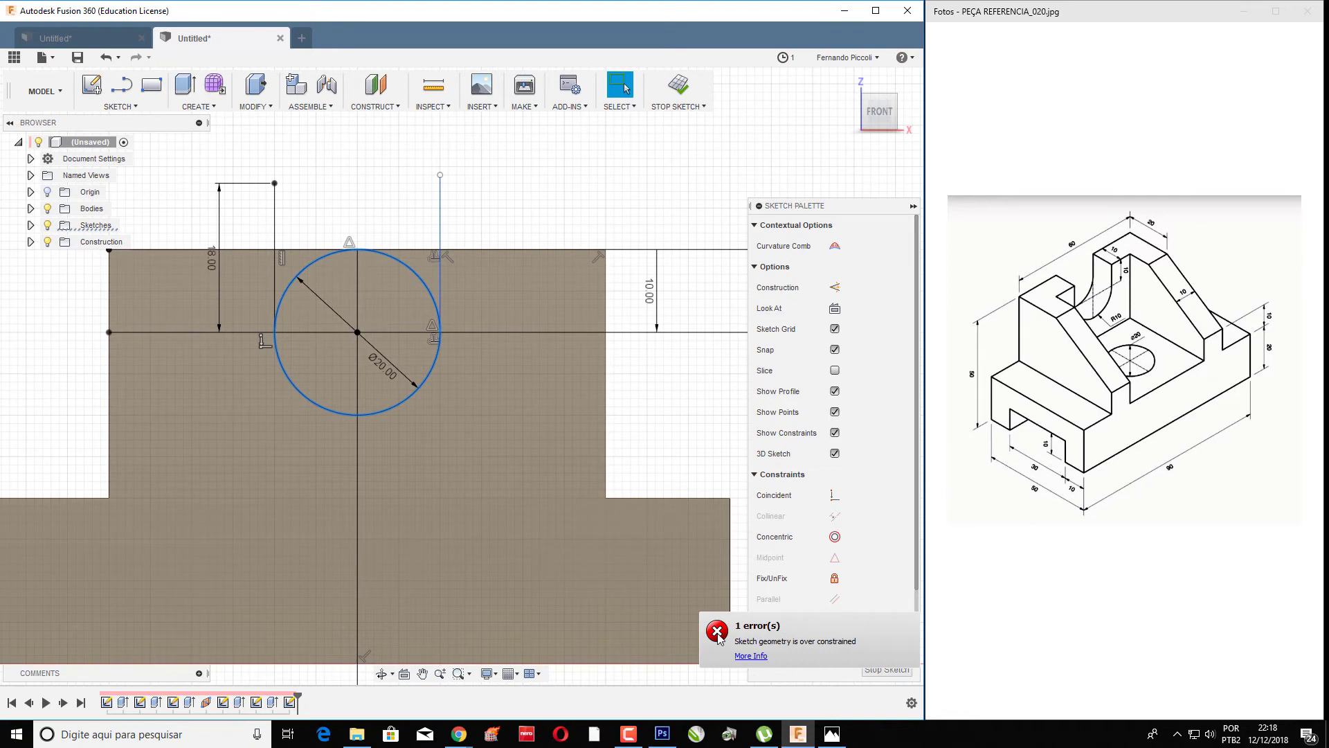
click(717, 635)
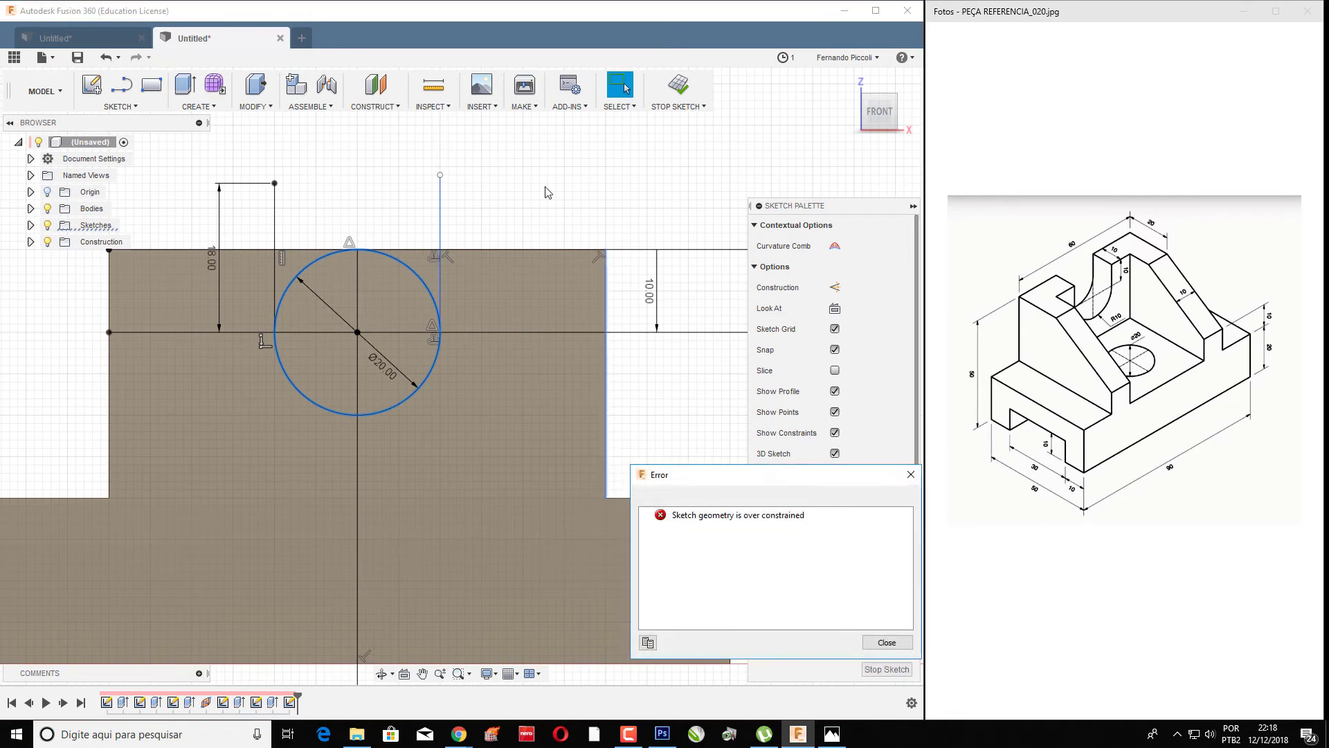
click(886, 641)
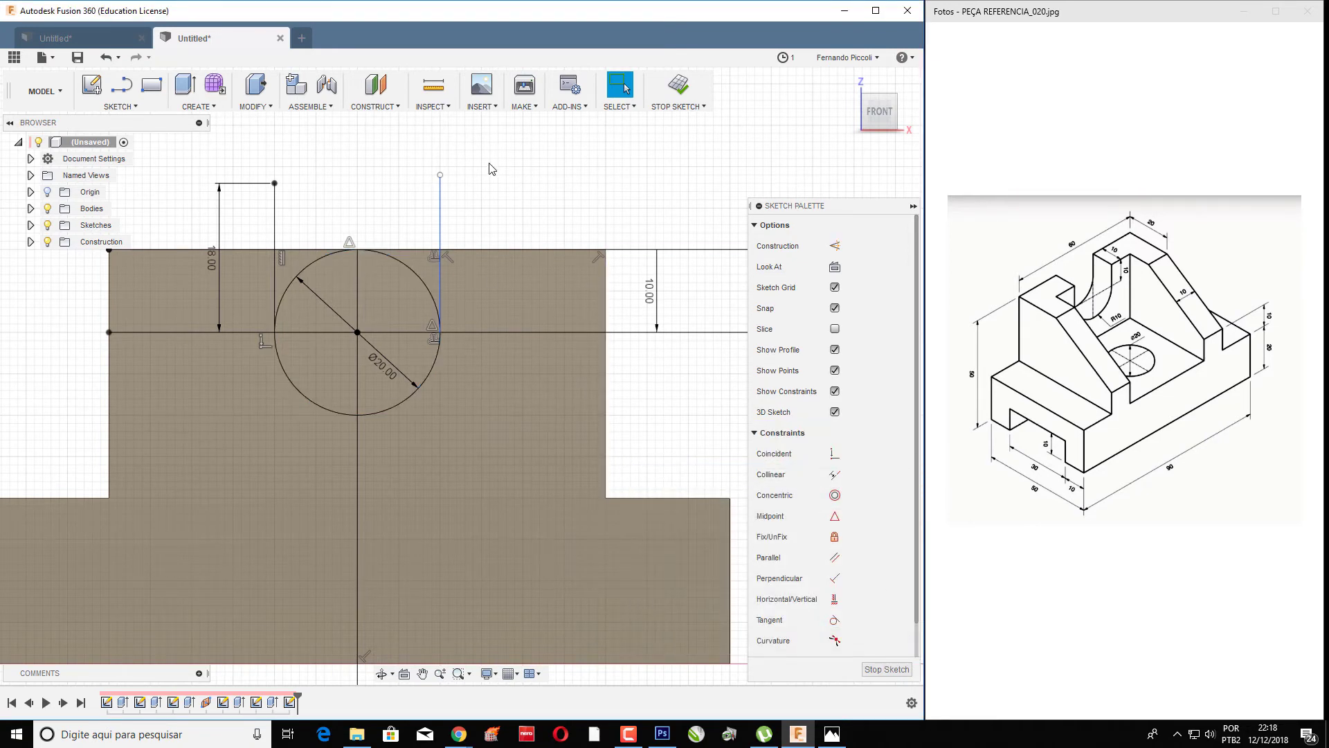
- Trim the vertical lines' tops and the circle's upper arcs, leaving the lower semicircle
key(t)
click(440, 202)
click(275, 211)
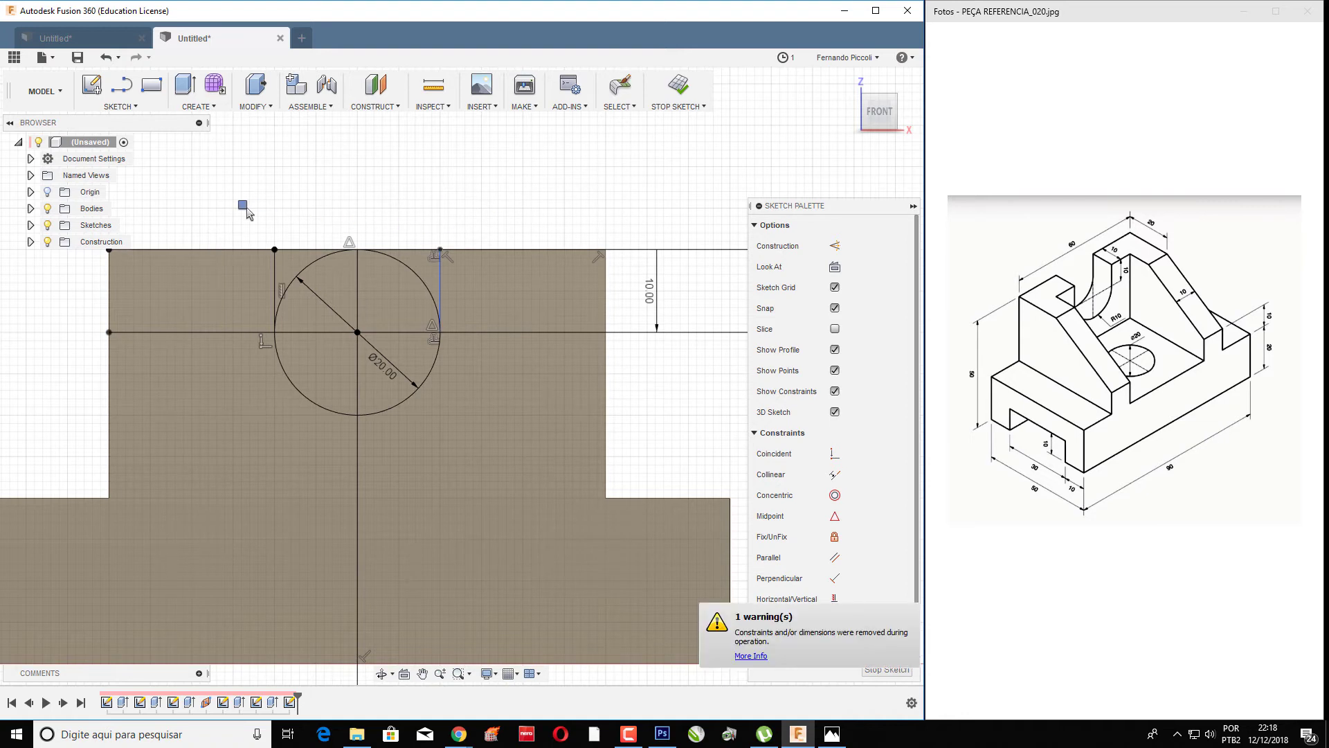
click(326, 256)
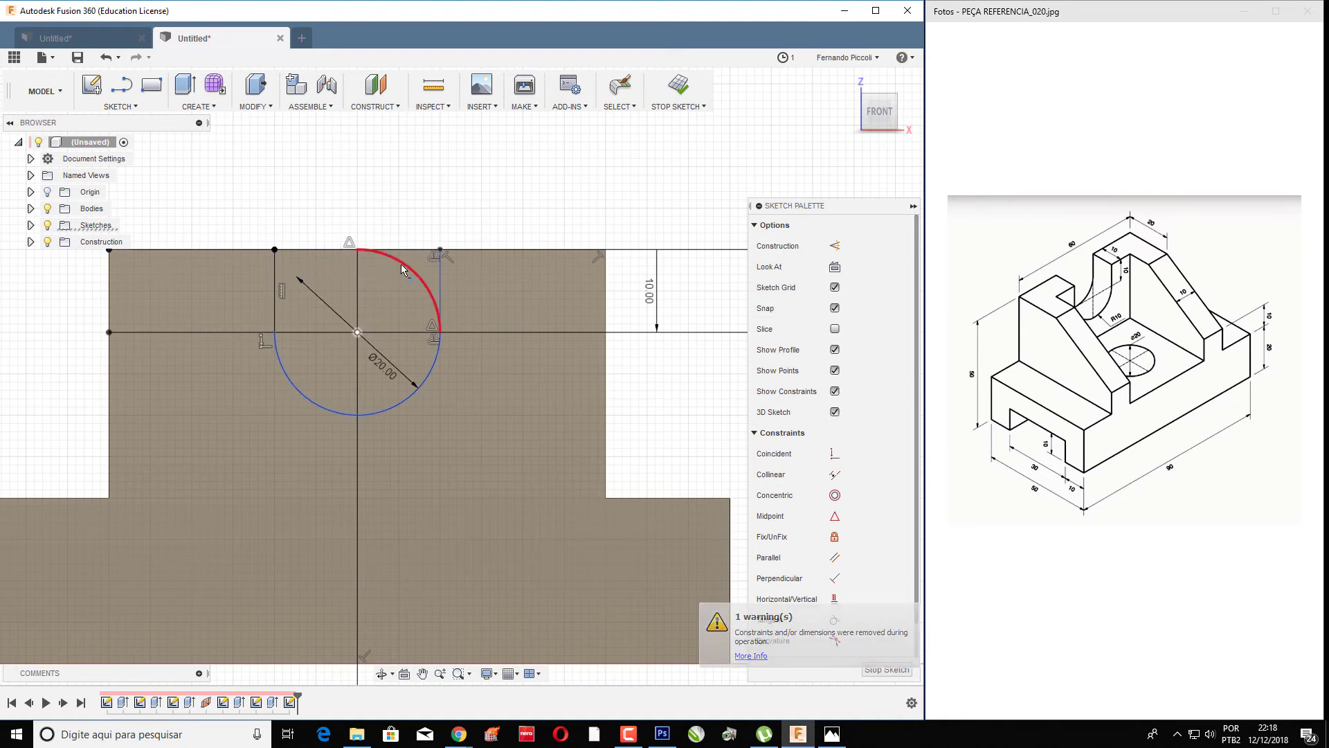
click(405, 266)
key(Escape)
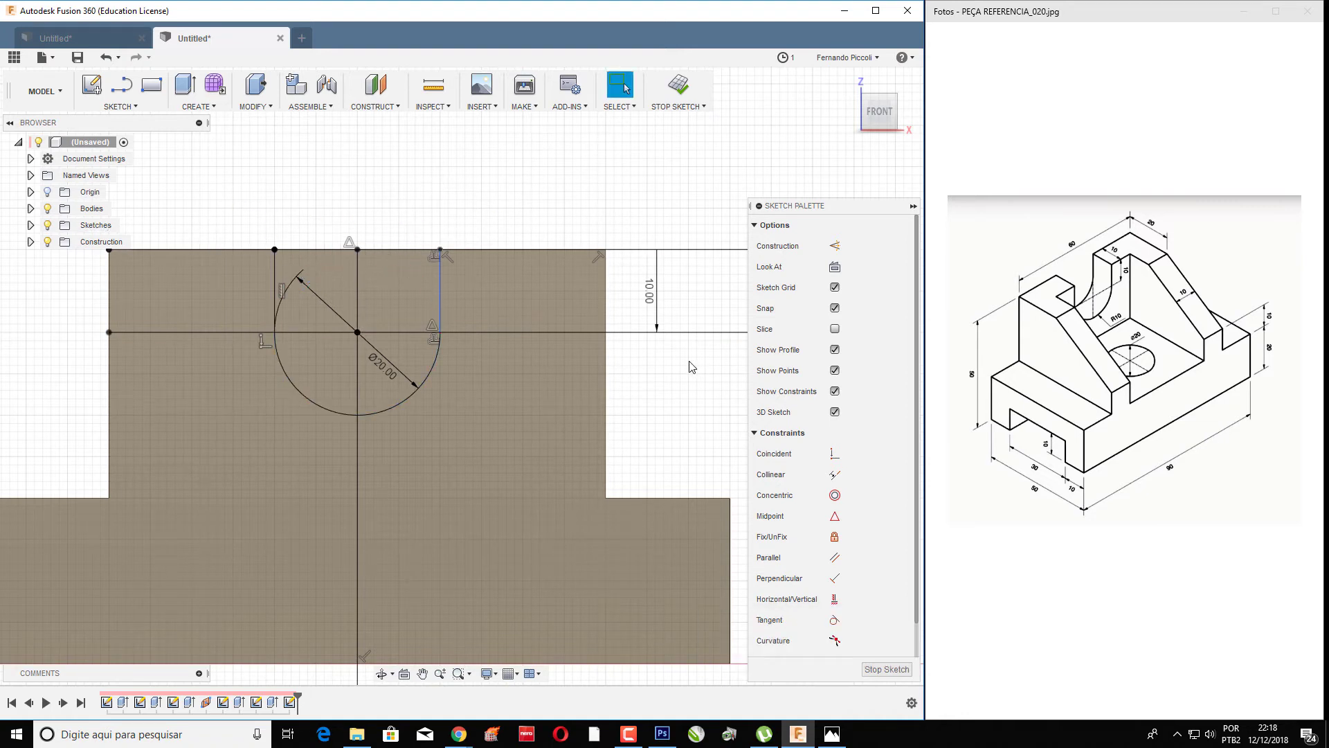
- Delete the horizontal lines, 10.00 dimension and centre line, then finish the sketch
drag(689, 367, 656, 212)
key(Delete)
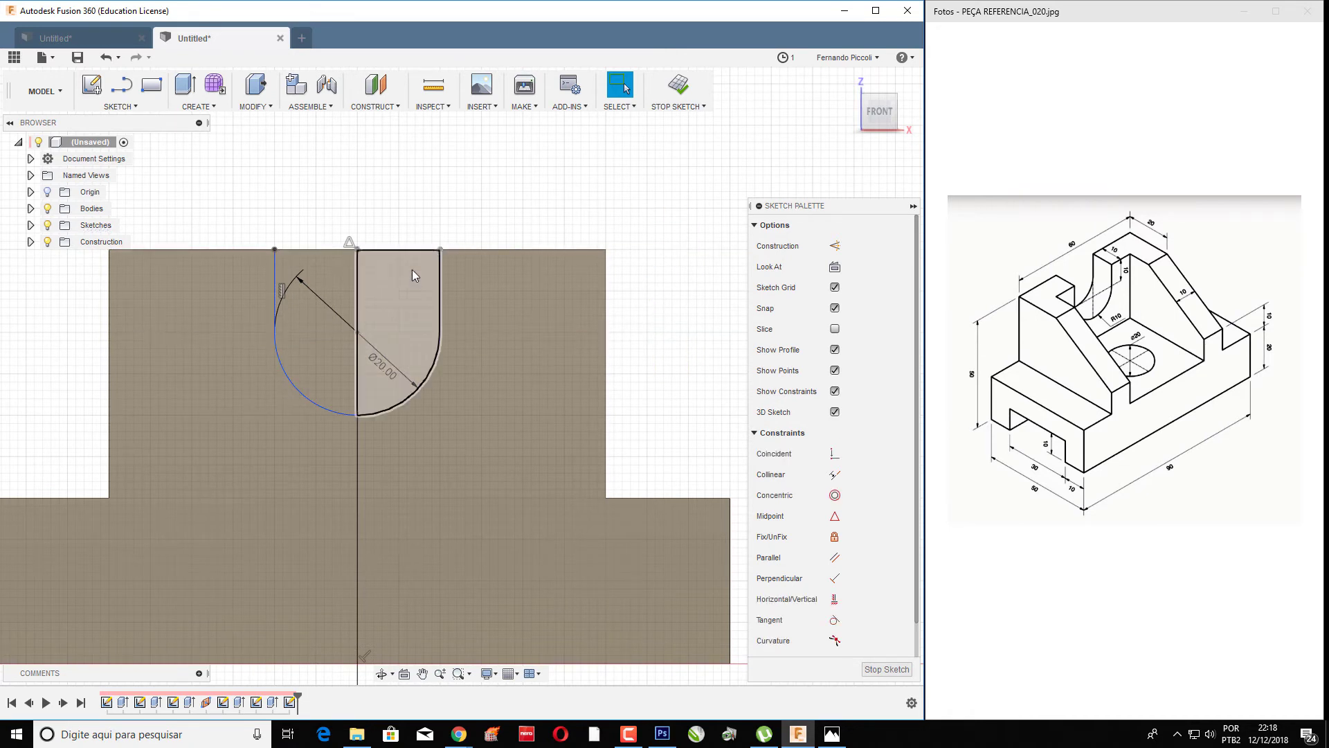
key(Escape)
click(356, 310)
key(Delete)
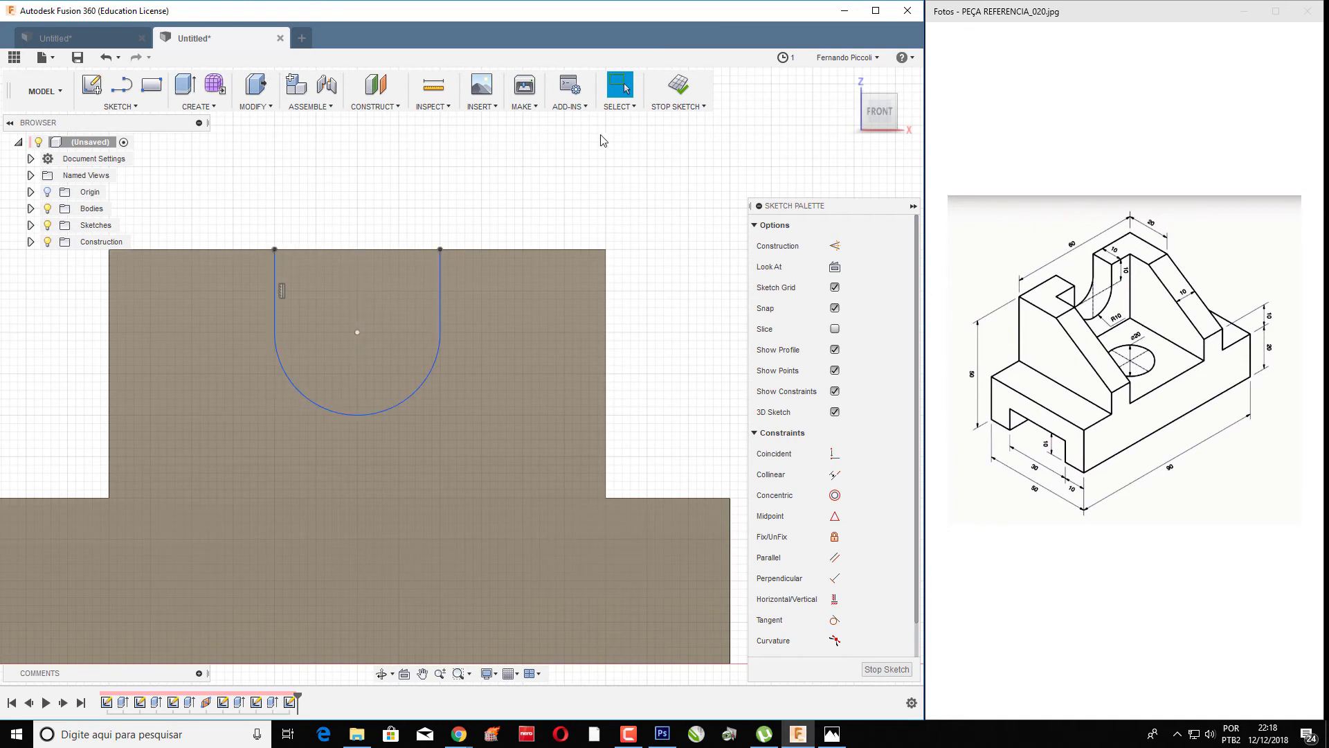
click(675, 86)
- Extrude the U-shaped notch profile -20 mm as a cut into the back wall
click(848, 80)
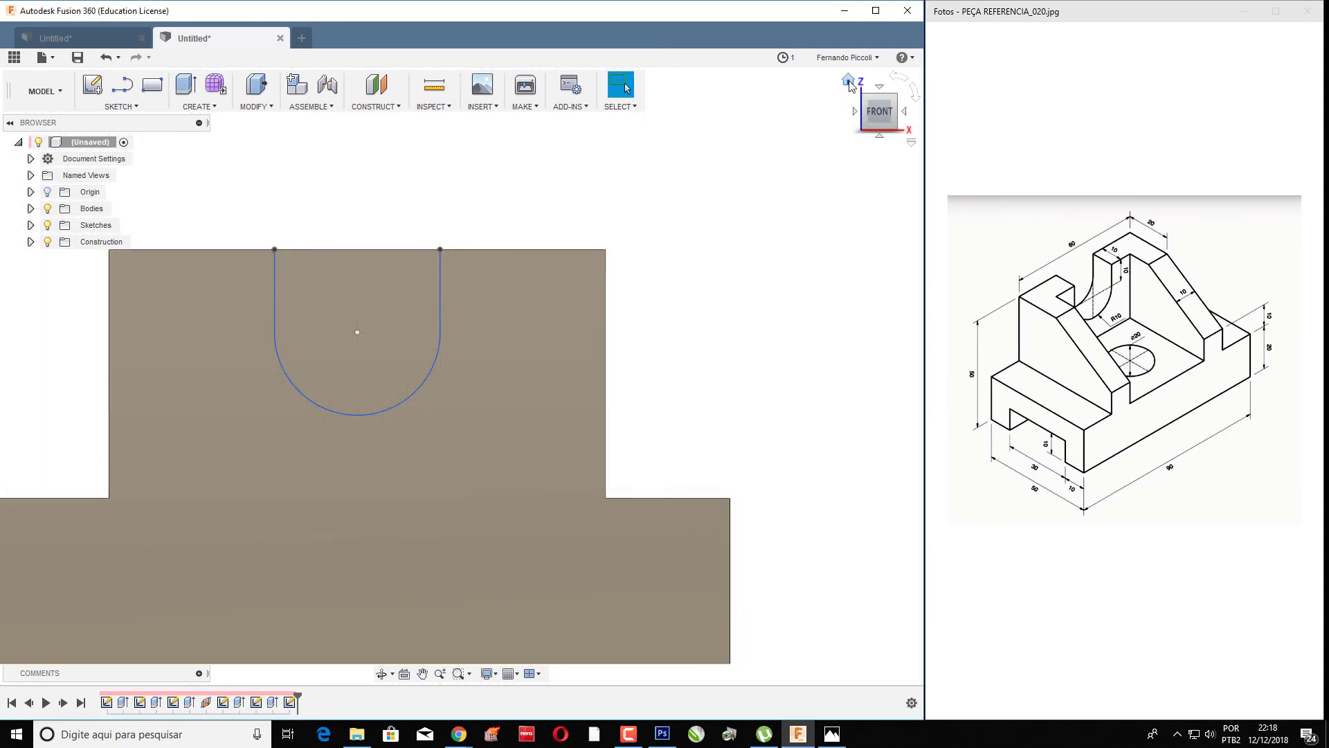
right_click(366, 346)
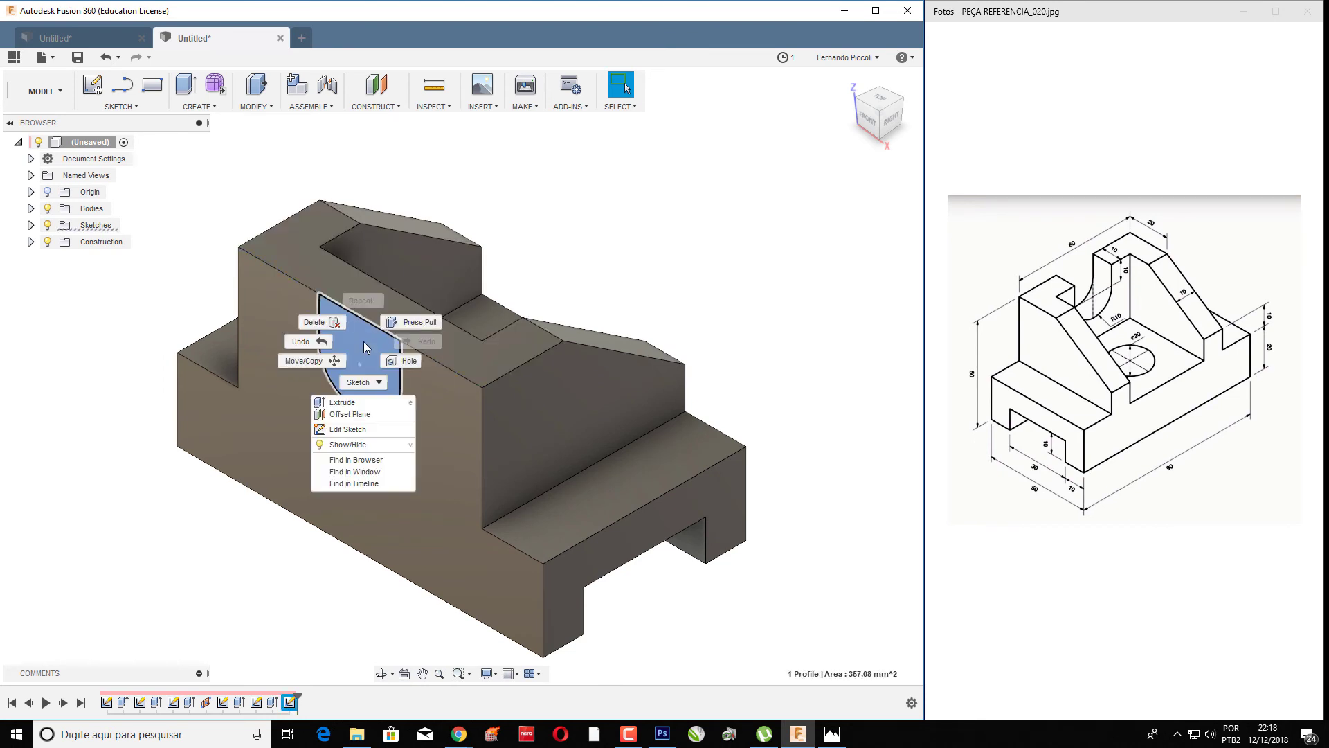
click(361, 410)
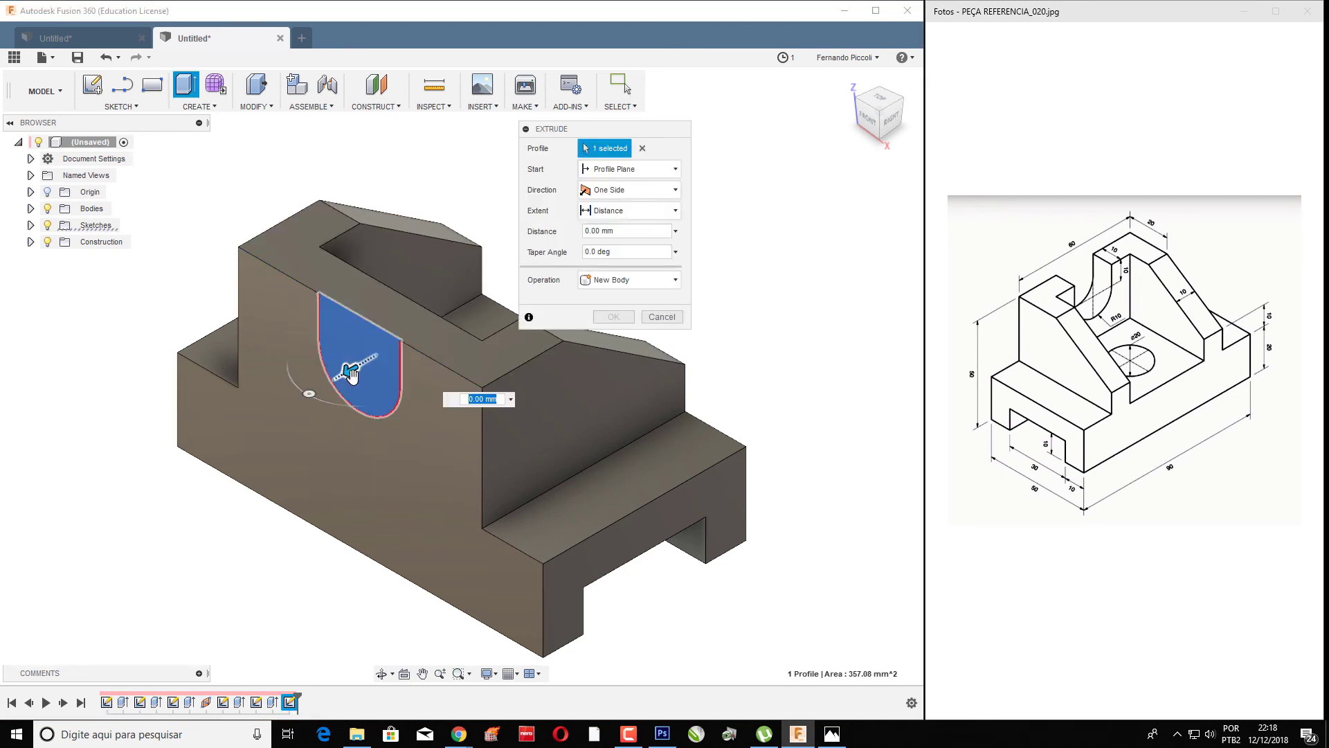
drag(350, 370, 451, 312)
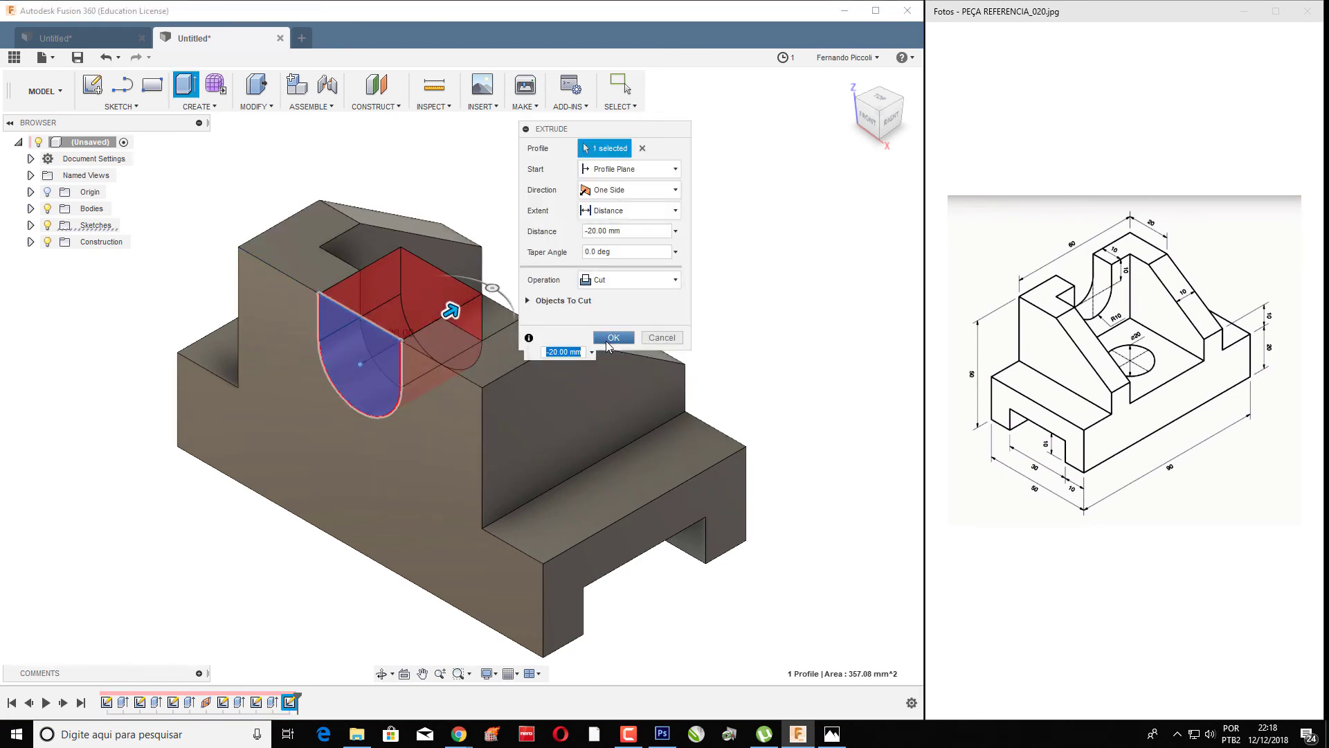
click(611, 338)
mouse_move(680, 270)
shift+middle_down()
mouse_move(589, 272)
mouse_move(629, 287)
shift+middle_up()
- Apply the Plastic - Glossy (Yellow) appearance from the library to the body
right_click(801, 205)
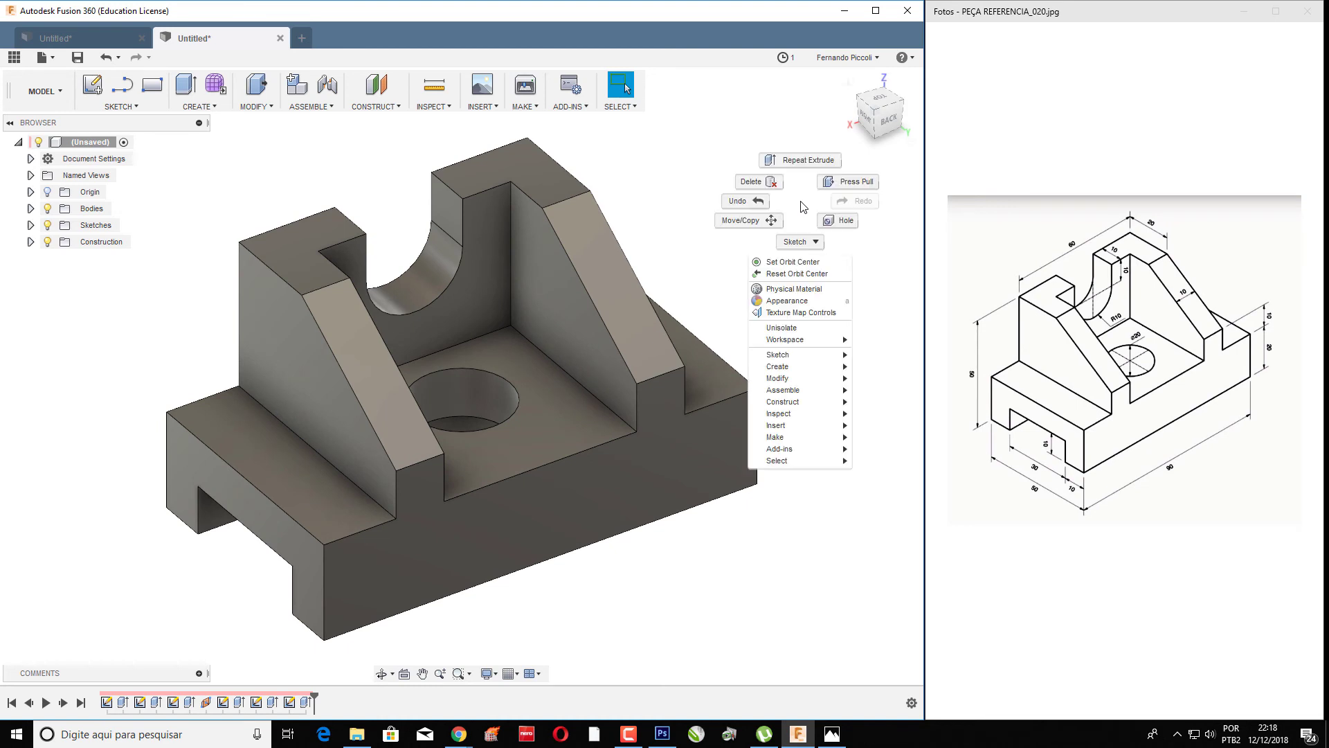
click(818, 302)
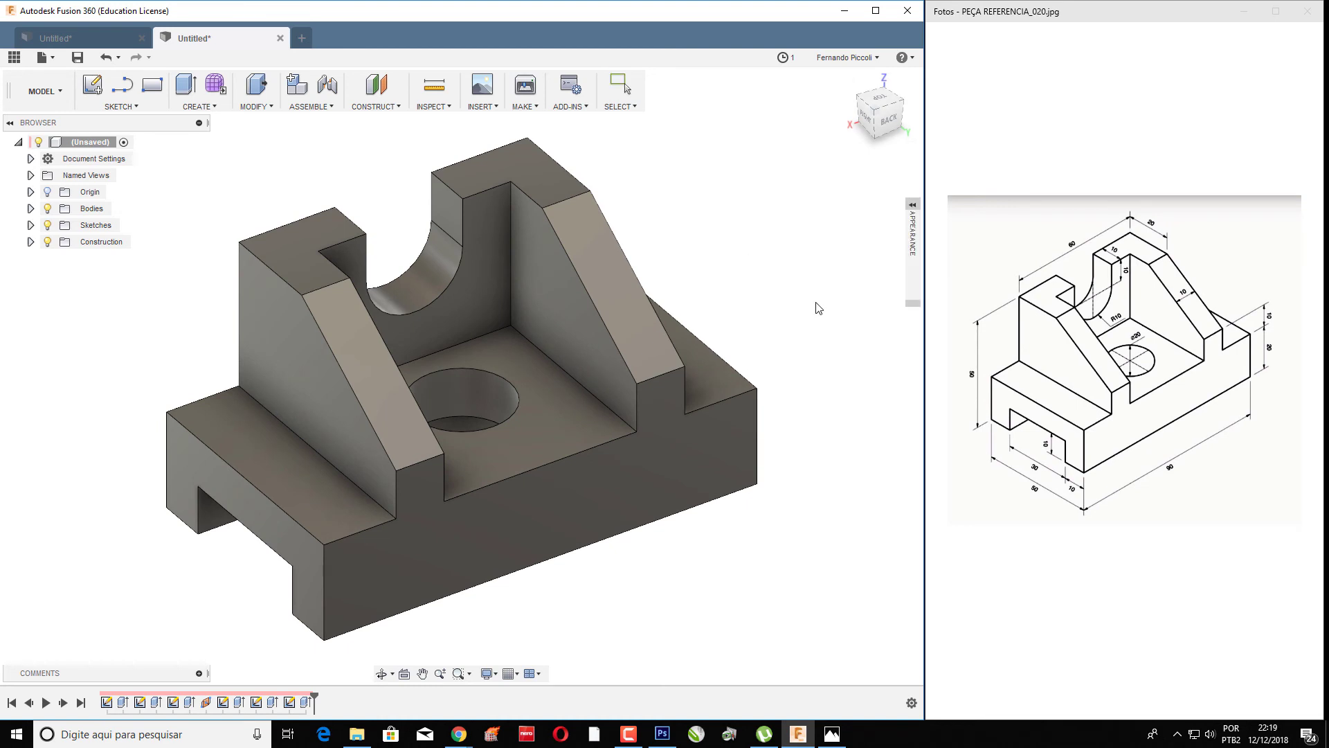
click(913, 206)
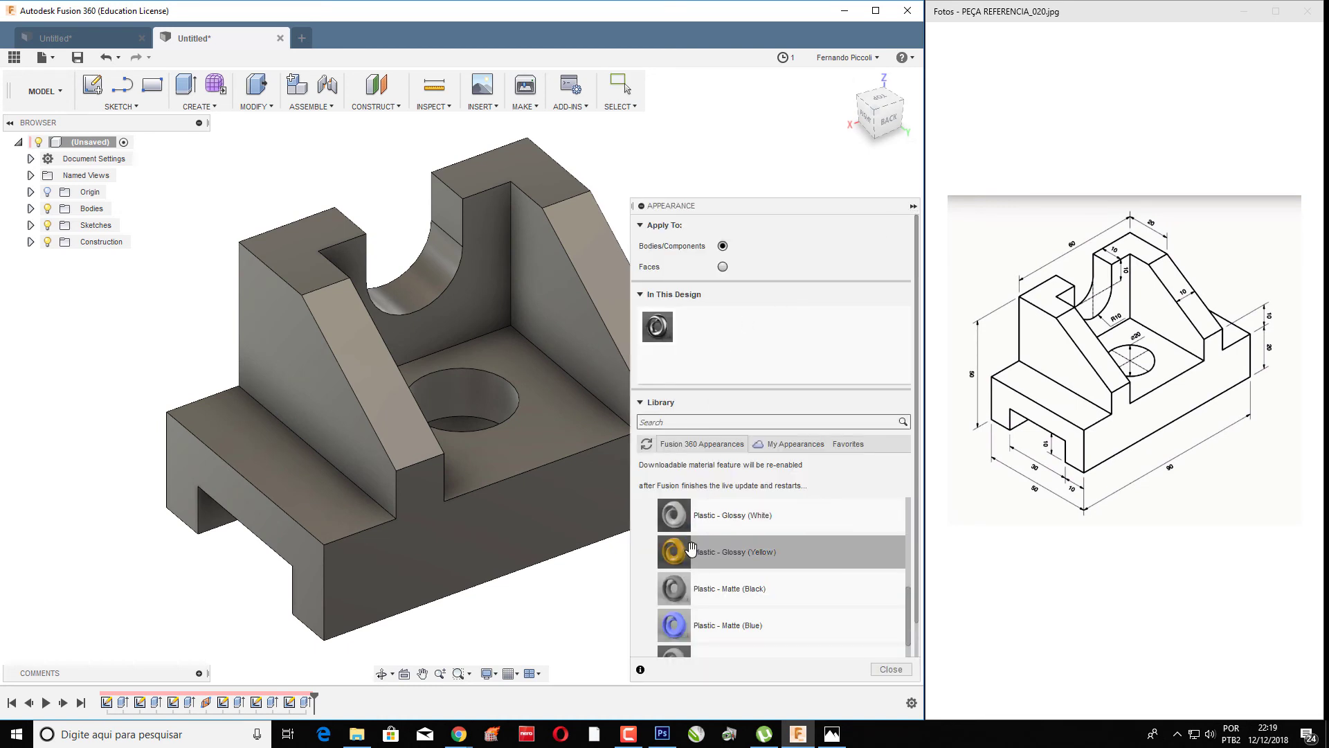
drag(674, 552, 510, 456)
click(913, 206)
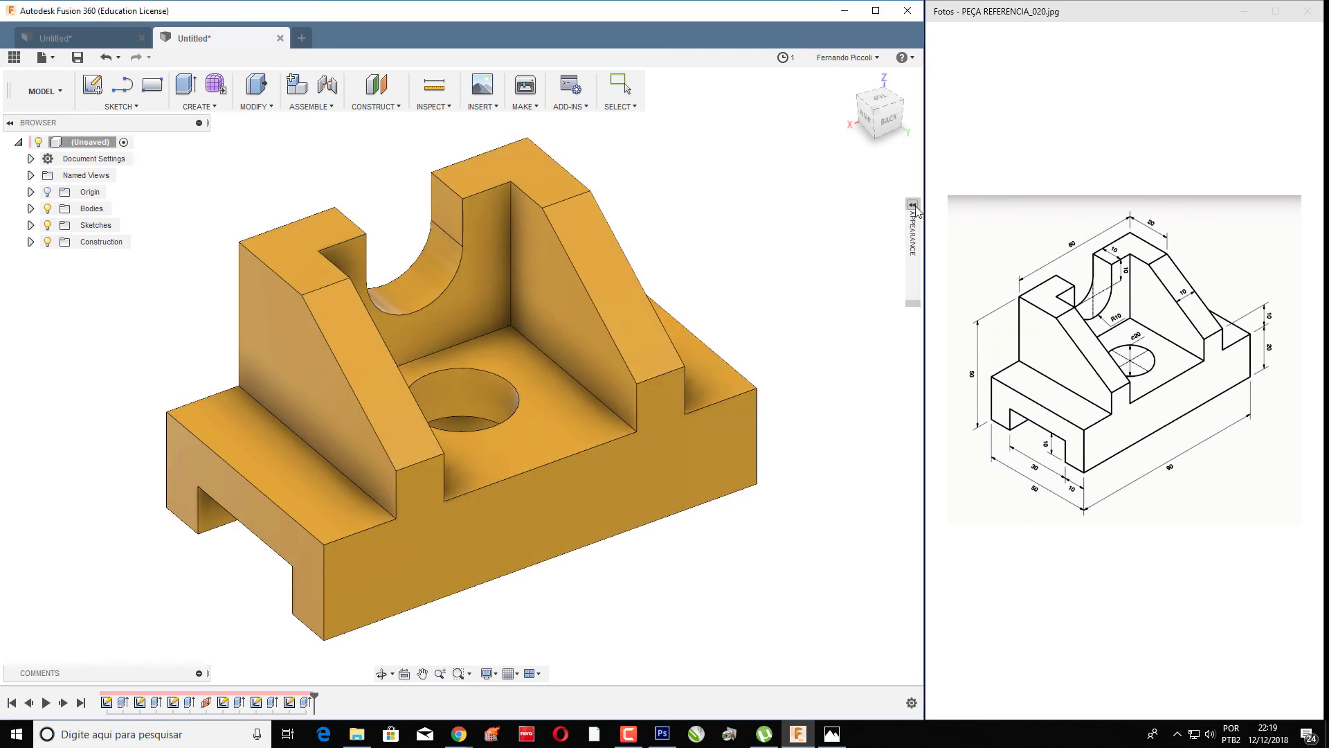
shift+middle_drag(770, 280, 781, 256)
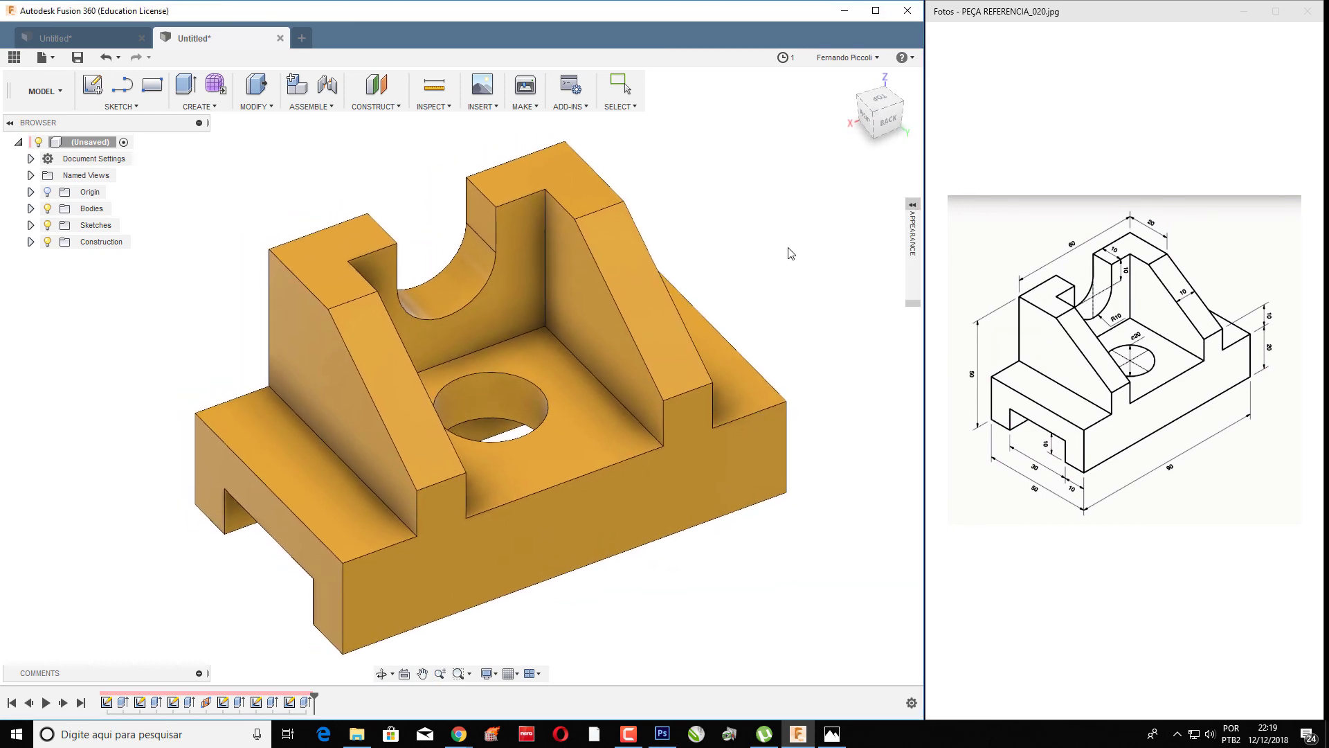